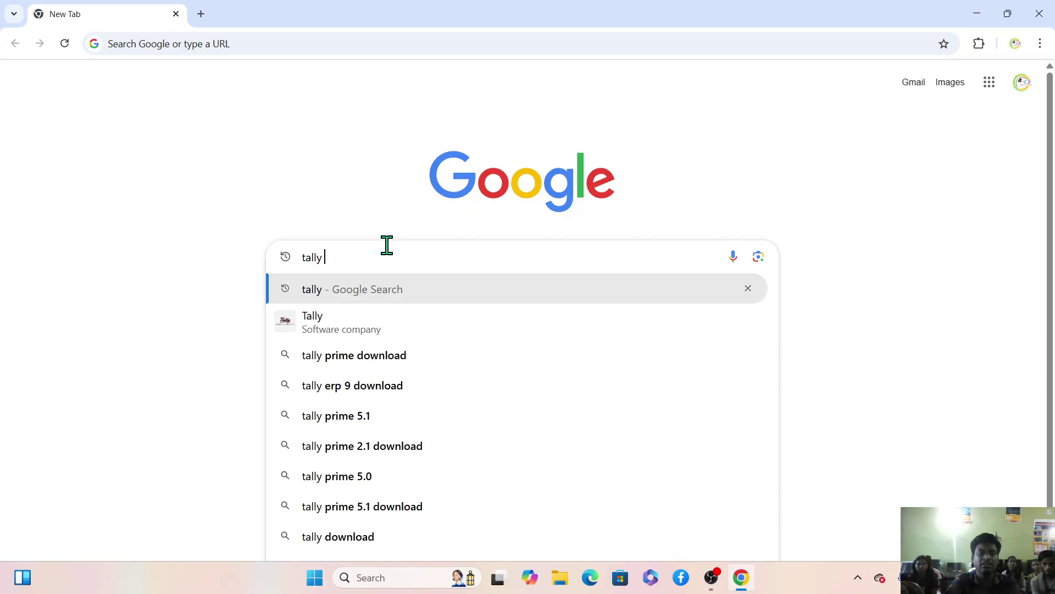
Search Google for 'tally download' and open the 'Download Now - TallyPrime 6.0' result.
type("down")
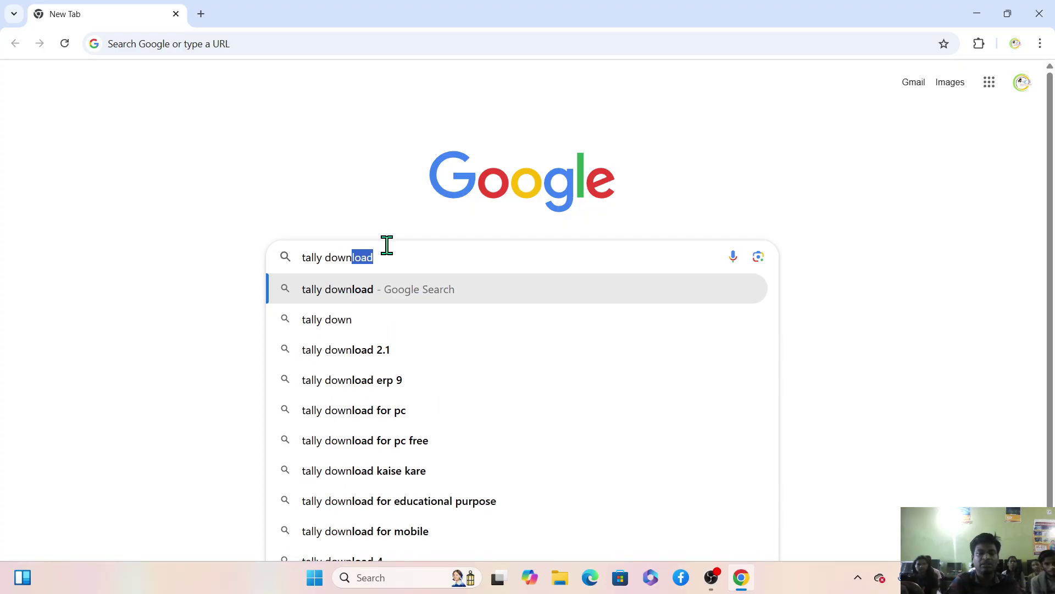
key("Right")
key("Return")
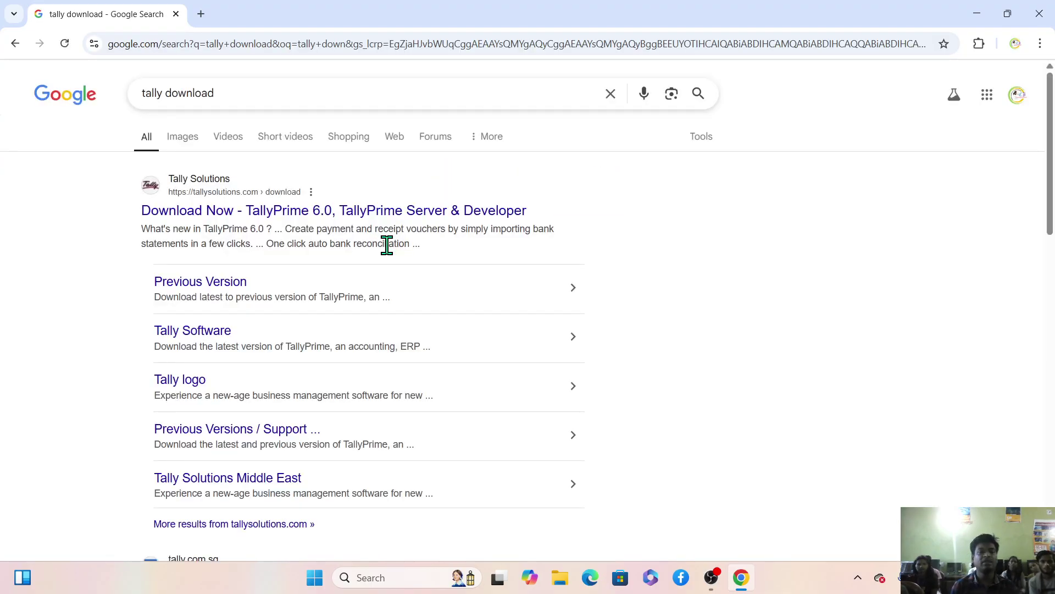
left_click(282, 212)
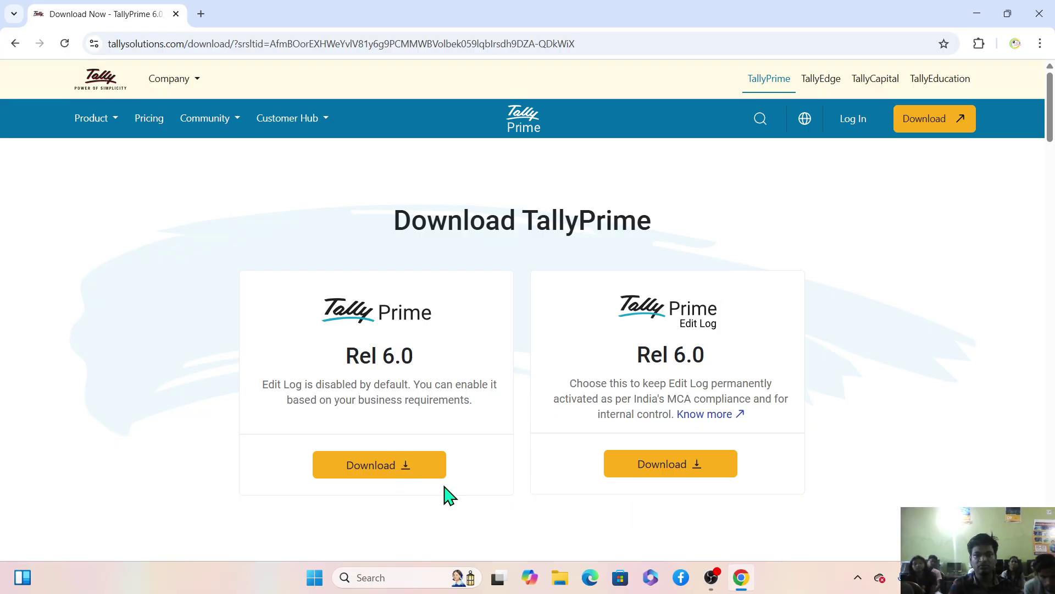
Download the standard TallyPrime Rel 6.0 setup.exe and run it from Chrome's downloads.
left_click(365, 479)
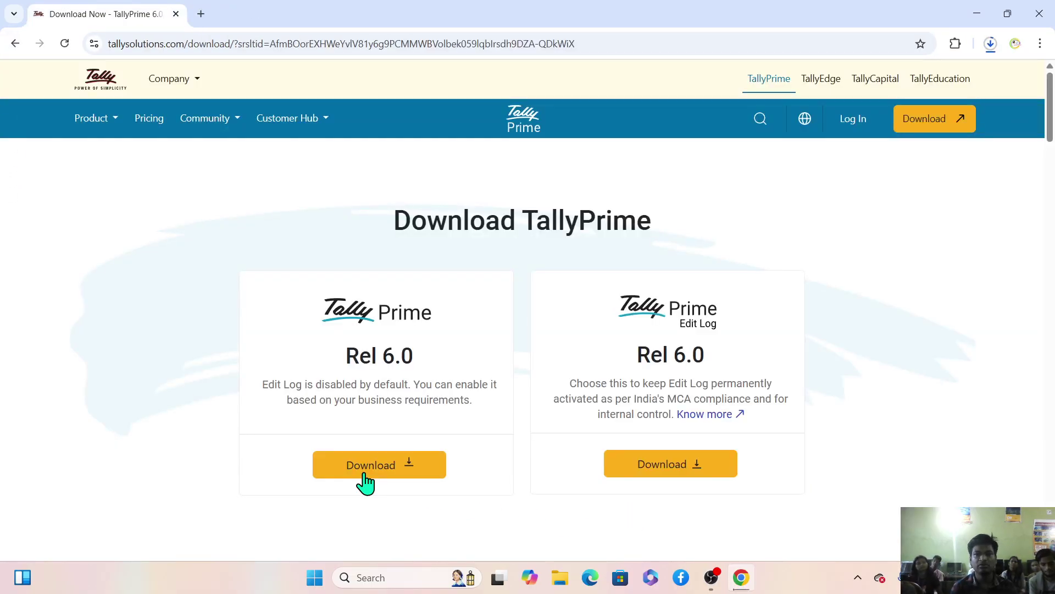
left_click(996, 44)
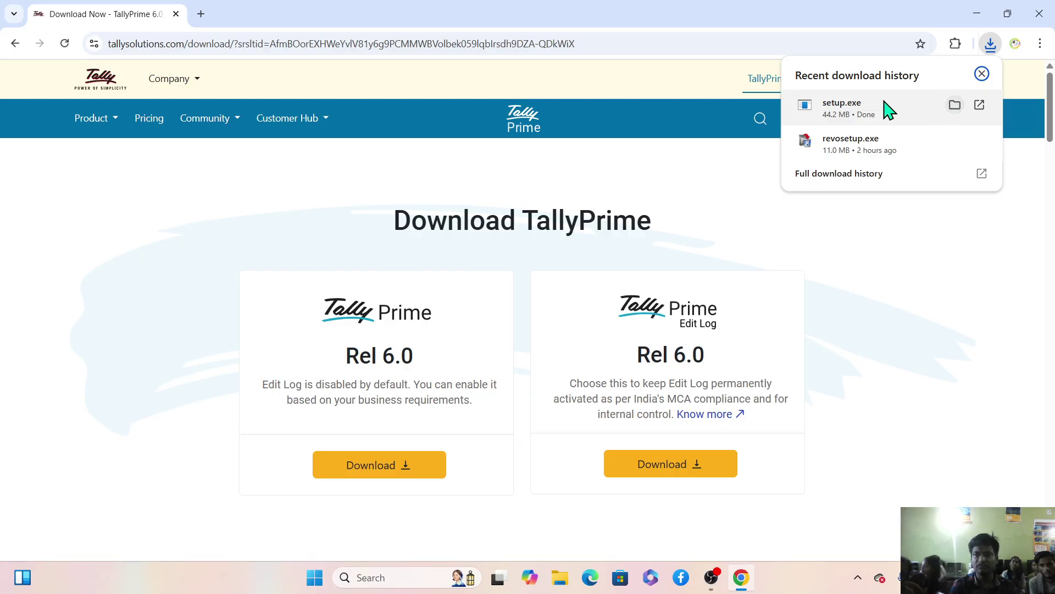
left_click(850, 110)
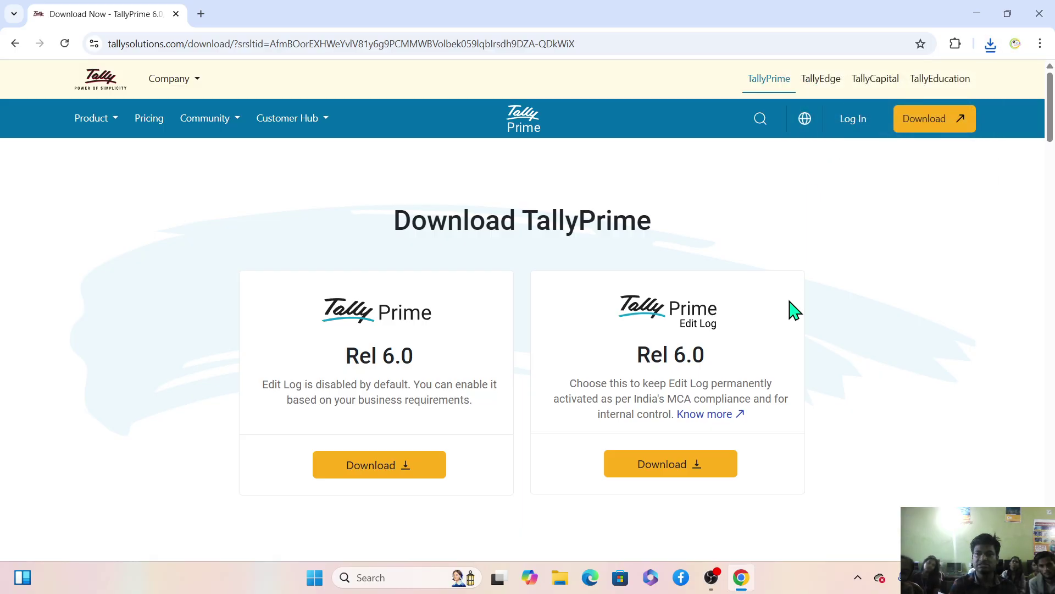
mouse_move(710, 577)
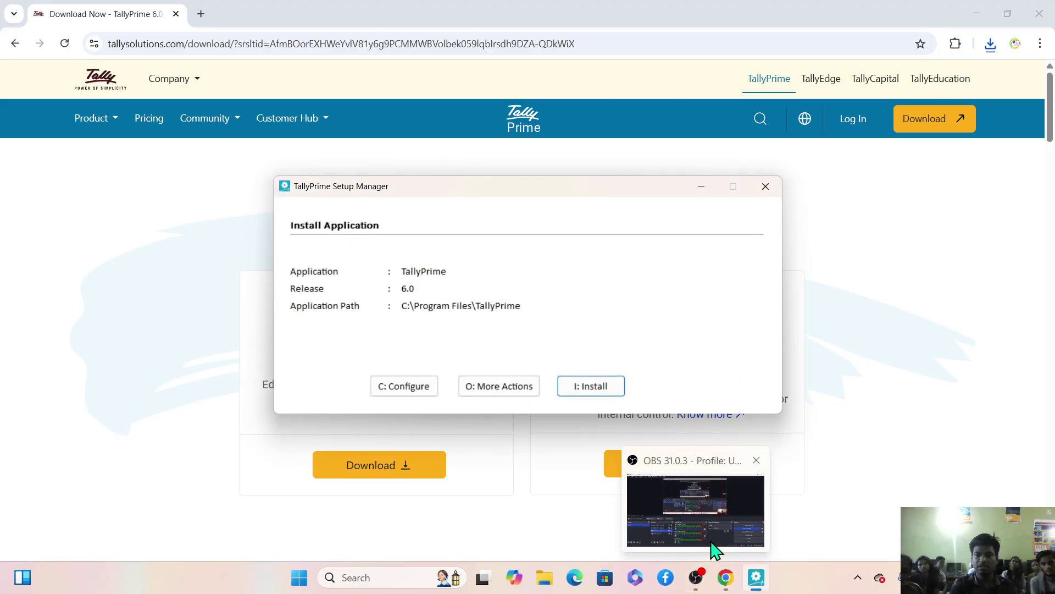
Install TallyPrime Release 6.0 into C:\Program Files\TallyPrime, then start TallyPrime.
left_click(712, 546)
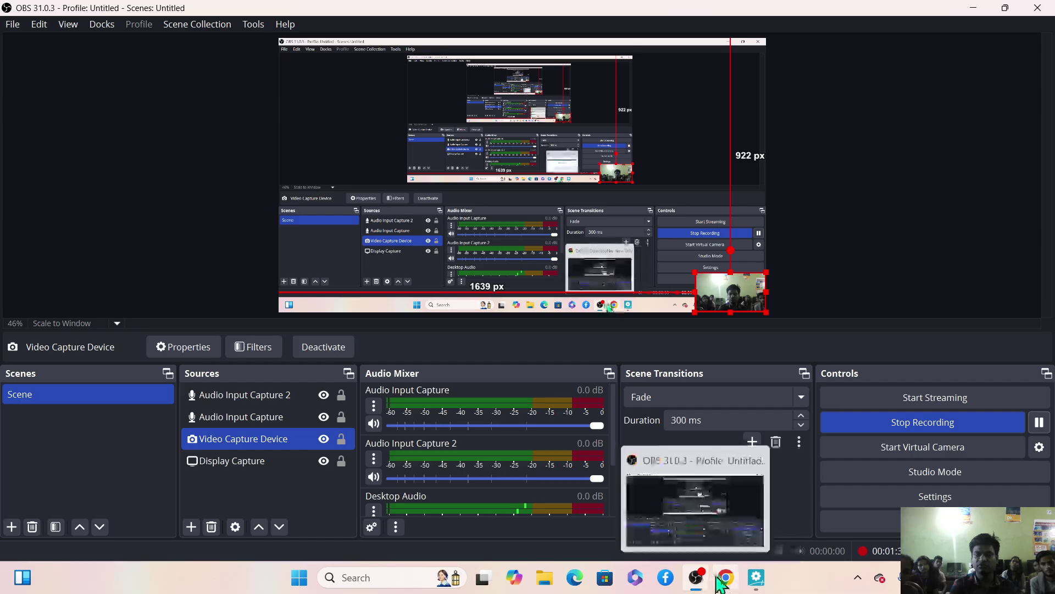
left_click(757, 577)
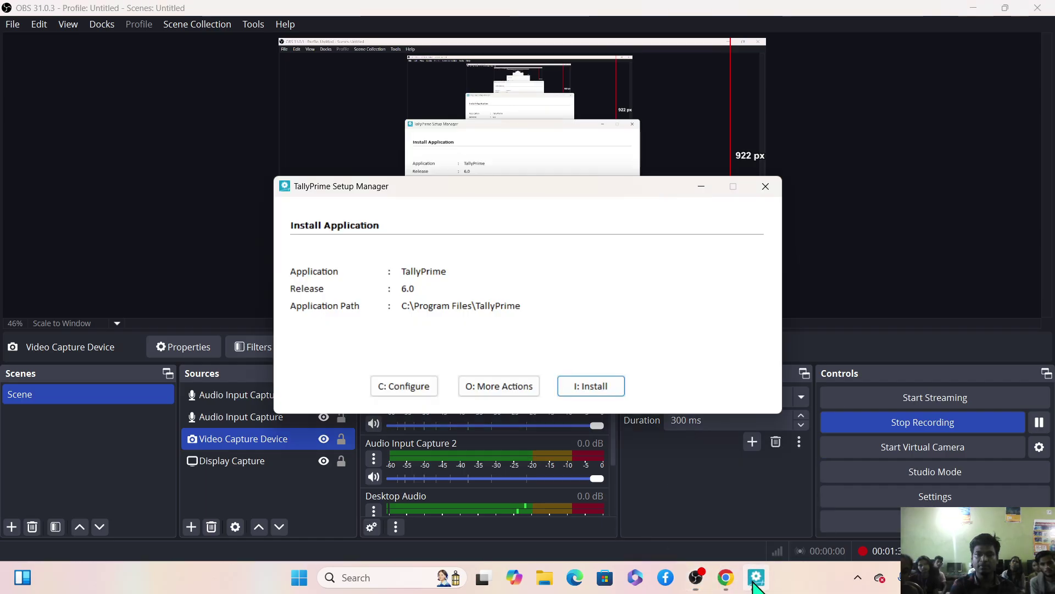
left_click(581, 387)
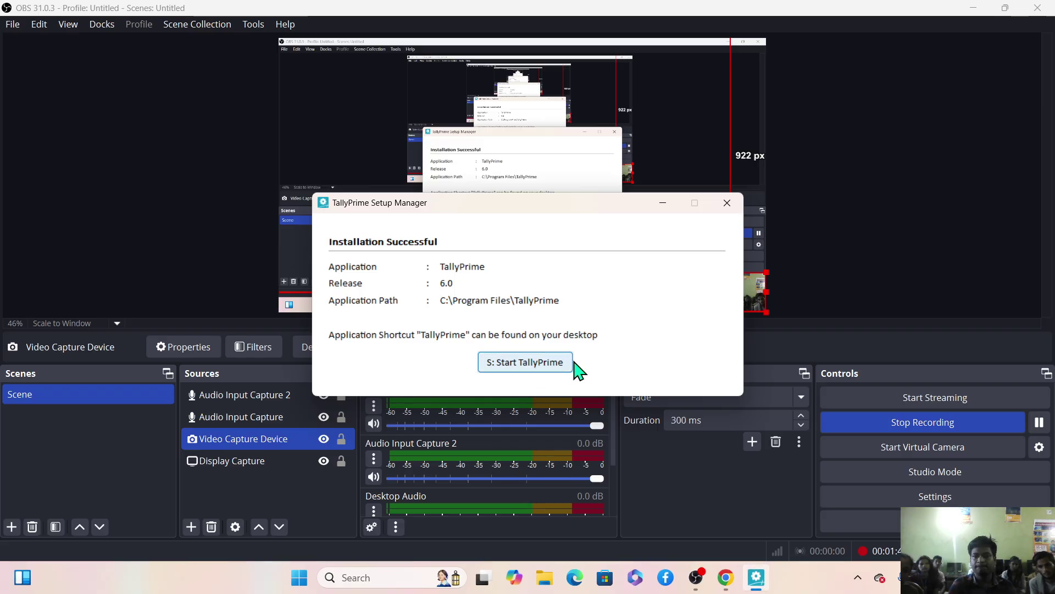
left_click(974, 9)
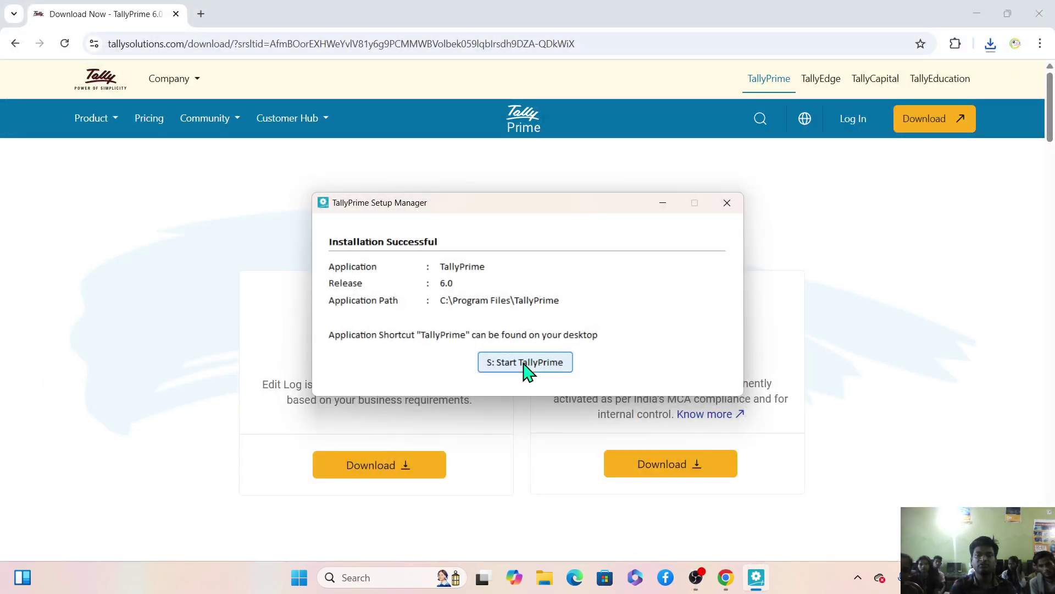
left_click(524, 367)
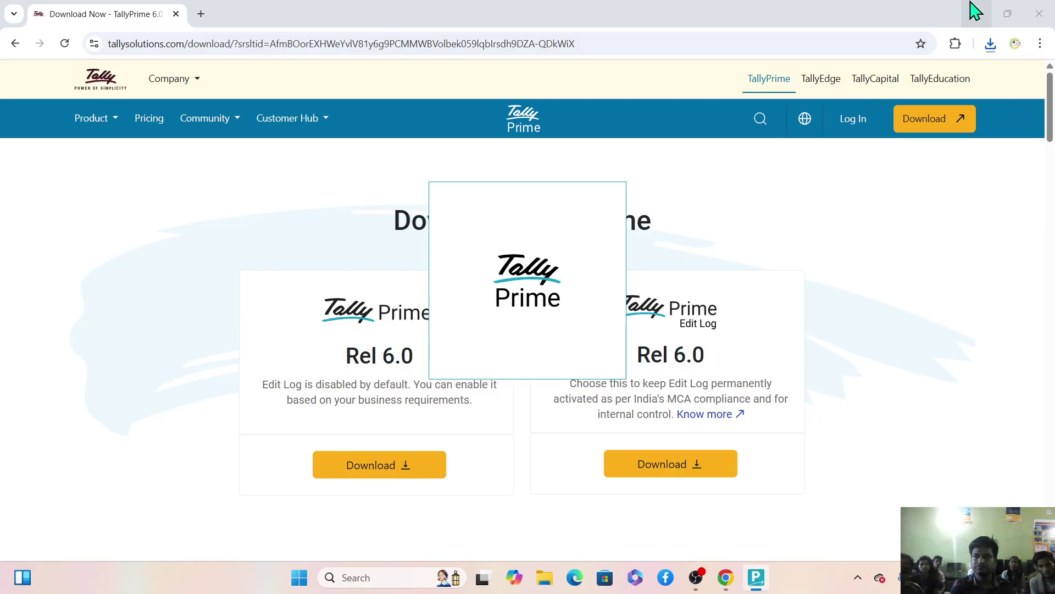
Close Chrome, accept TallyPrime's default startup settings, and minimise TallyPrime.
left_click(1039, 14)
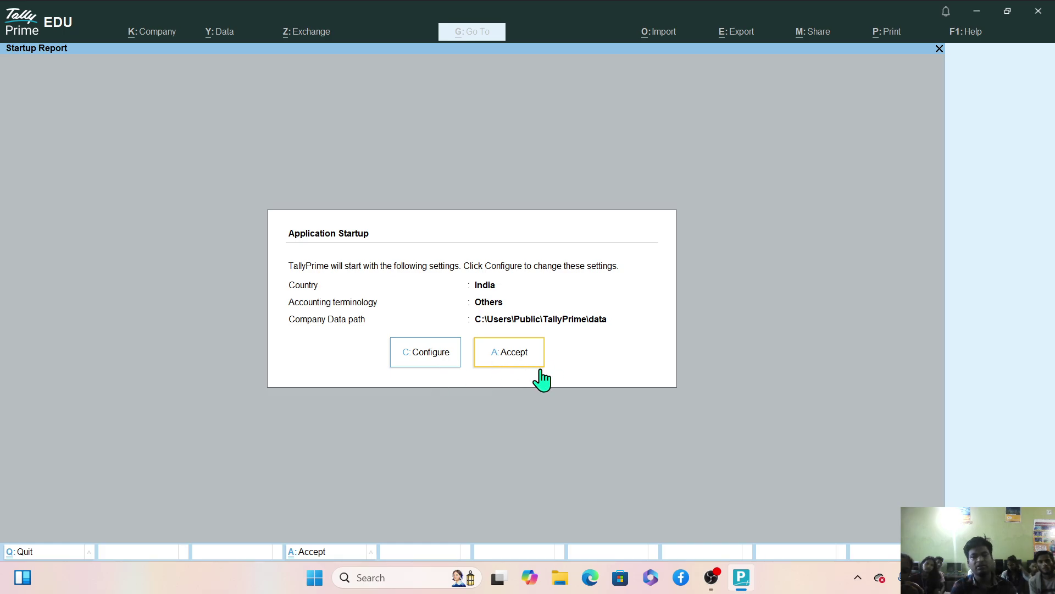
left_click(504, 358)
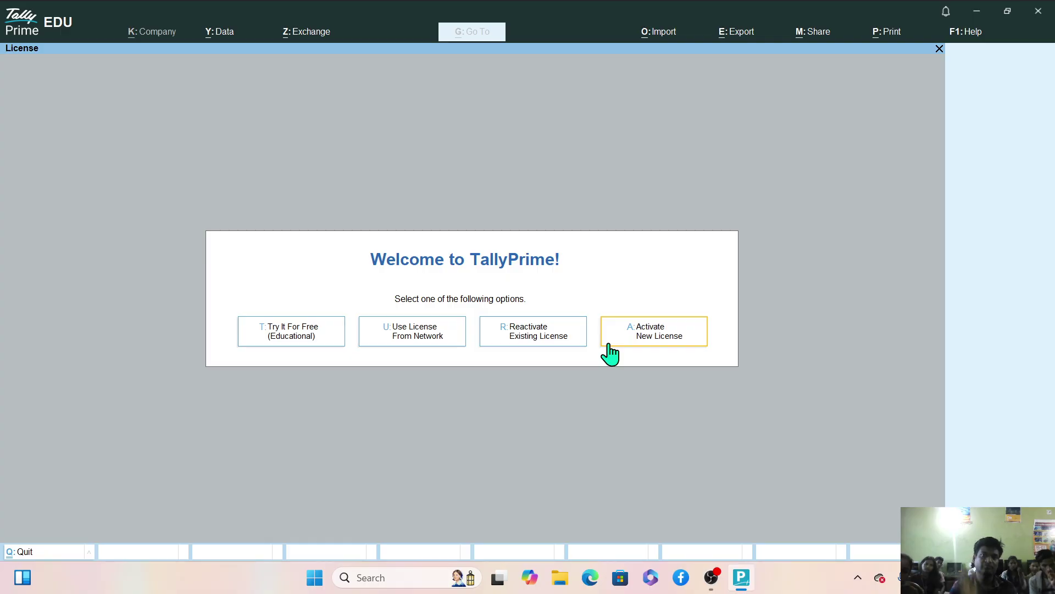
left_click(977, 12)
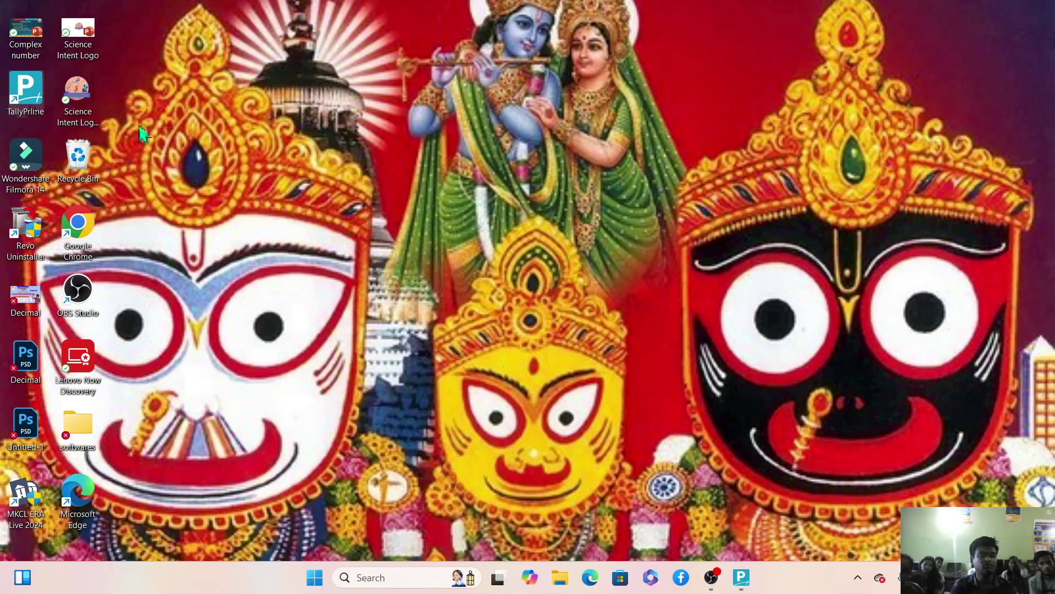
Restore TallyPrime from the taskbar to its Welcome licence-options screen.
left_click(741, 576)
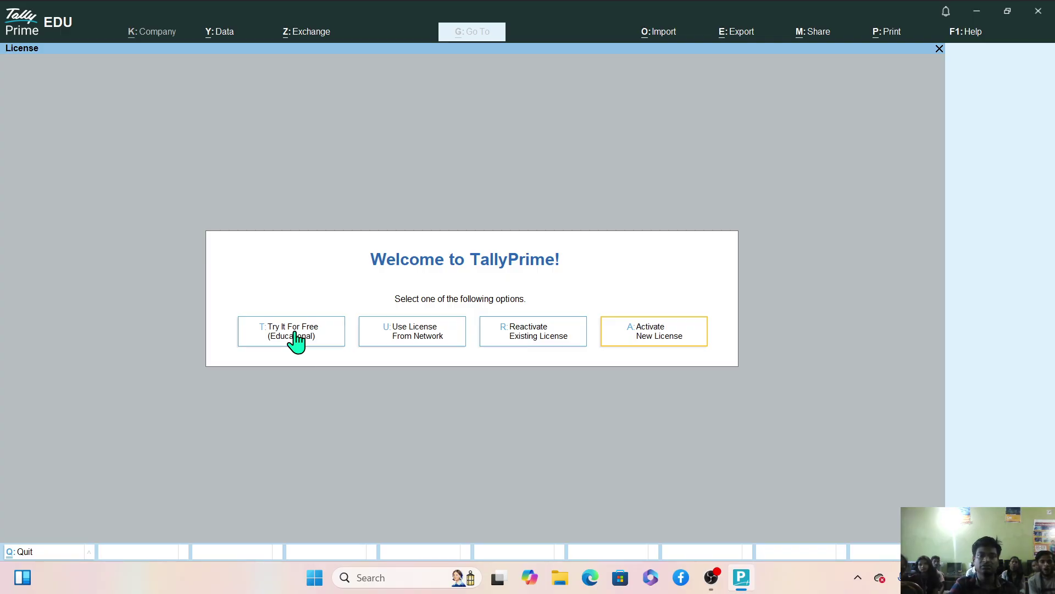
Choose Try It For Free (Educational) on the Welcome to TallyPrime screen.
left_click(295, 333)
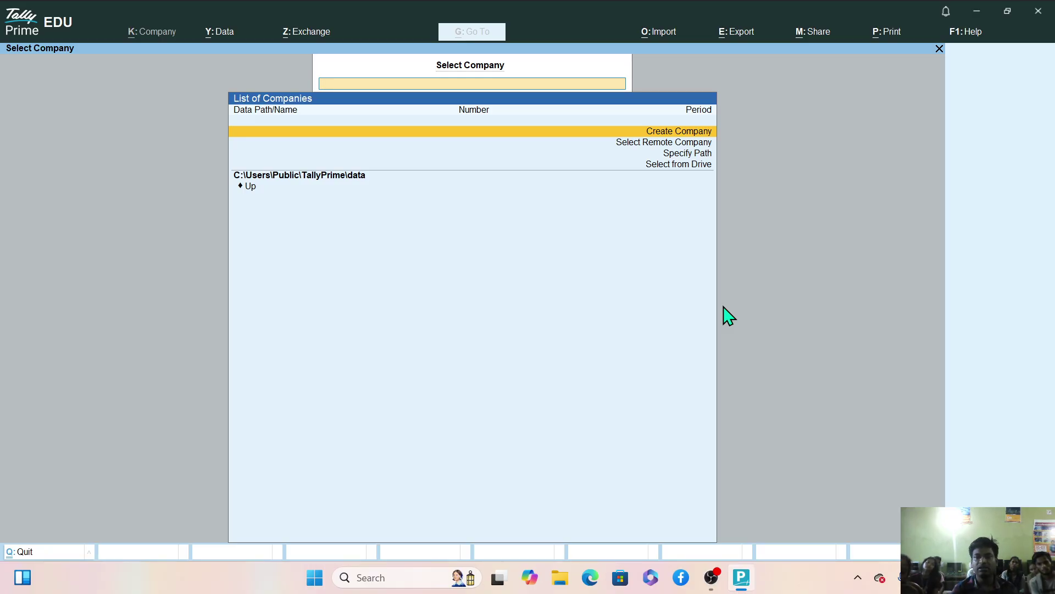
Open Company Creation, go back to the Company Data Path folder list, and launch File Explorer.
key("Return")
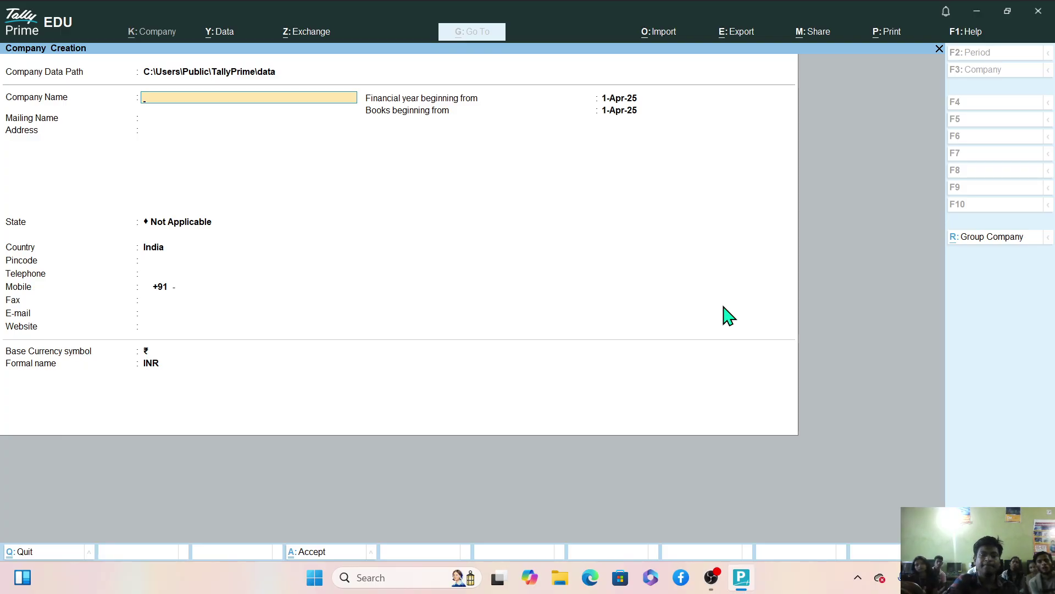
key("BackSpace")
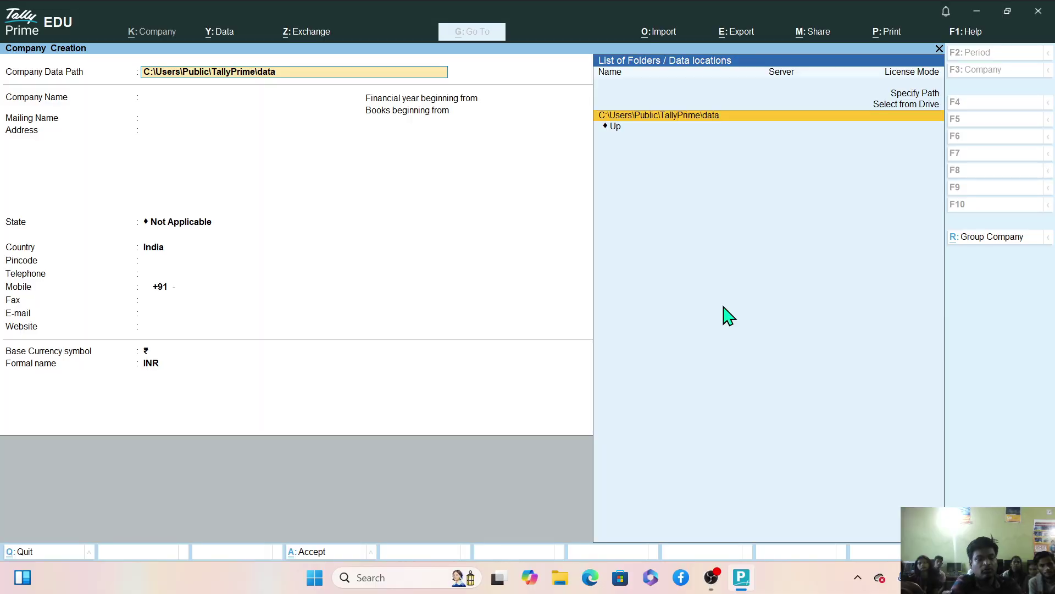
key("super+e")
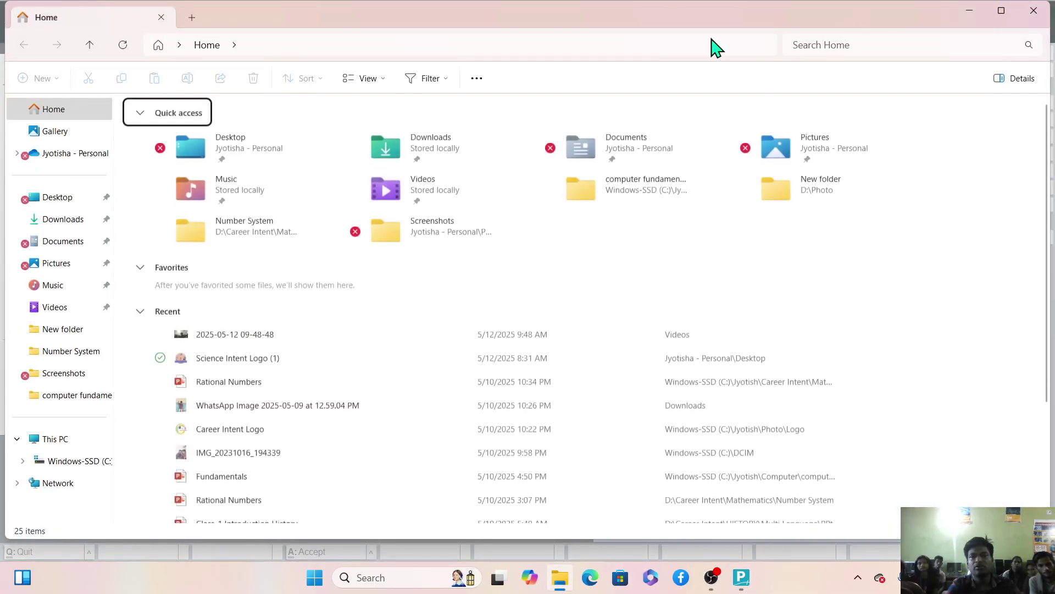
Resize and reposition File Explorer so the TallyPrime form stays visible.
left_click(1001, 11)
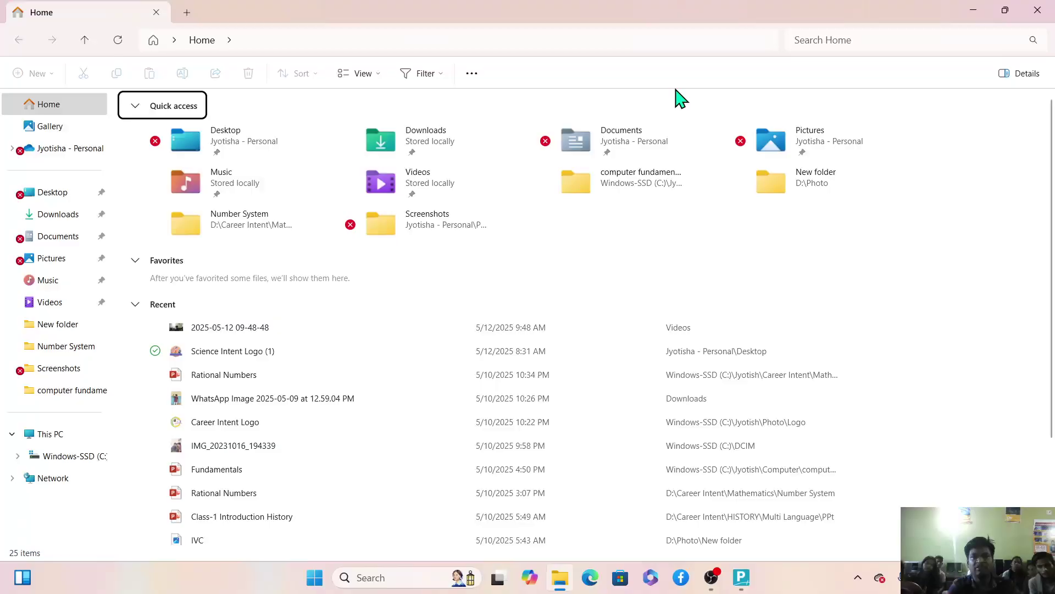
left_click(1003, 15)
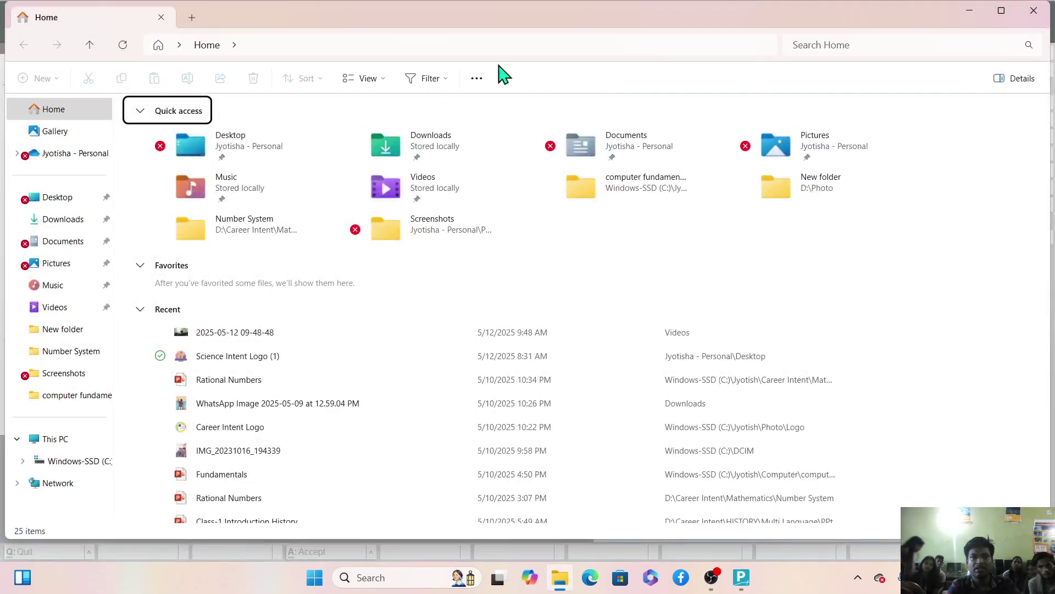
double_click(419, 23)
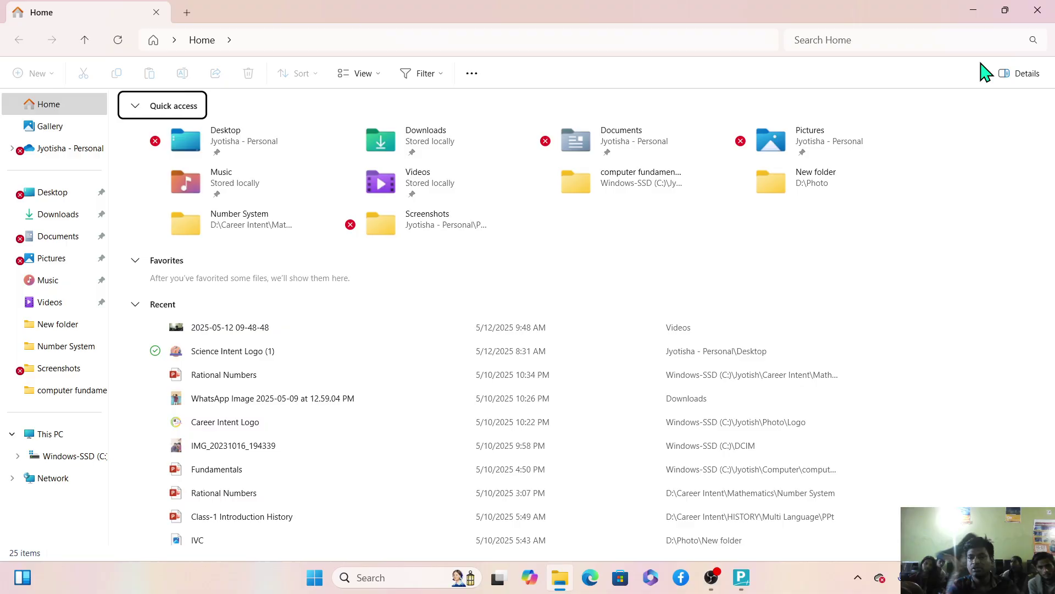
left_click(1004, 10)
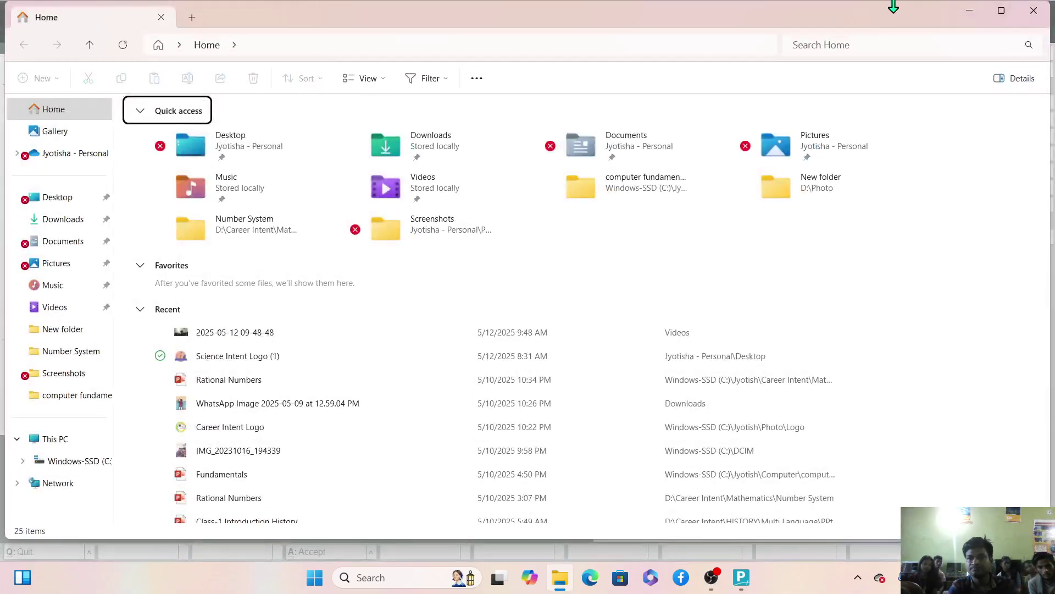
left_click_drag(892, 5, 872, 154)
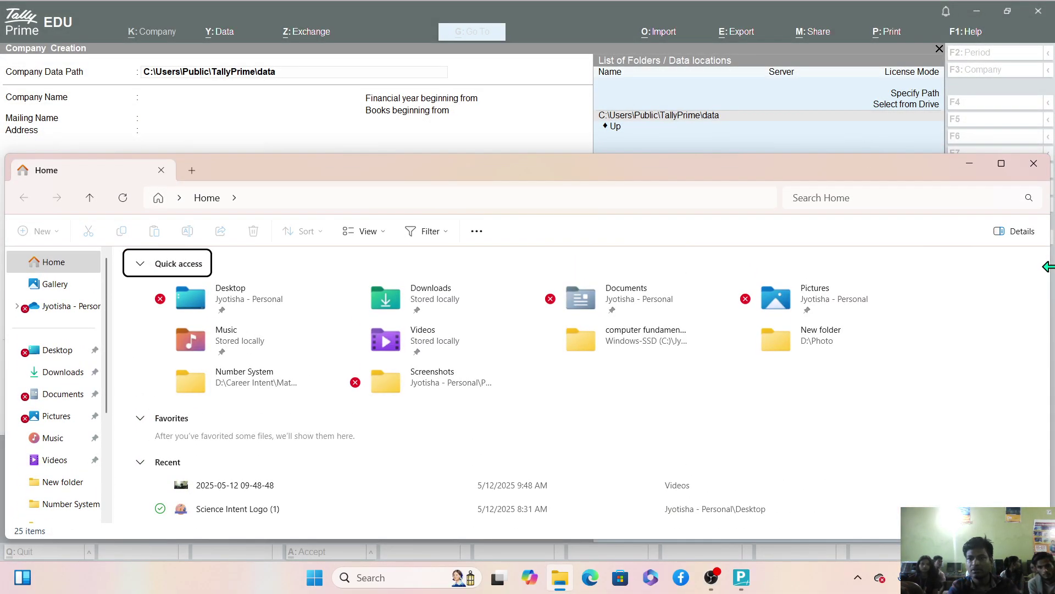
left_click_drag(1048, 261, 806, 269)
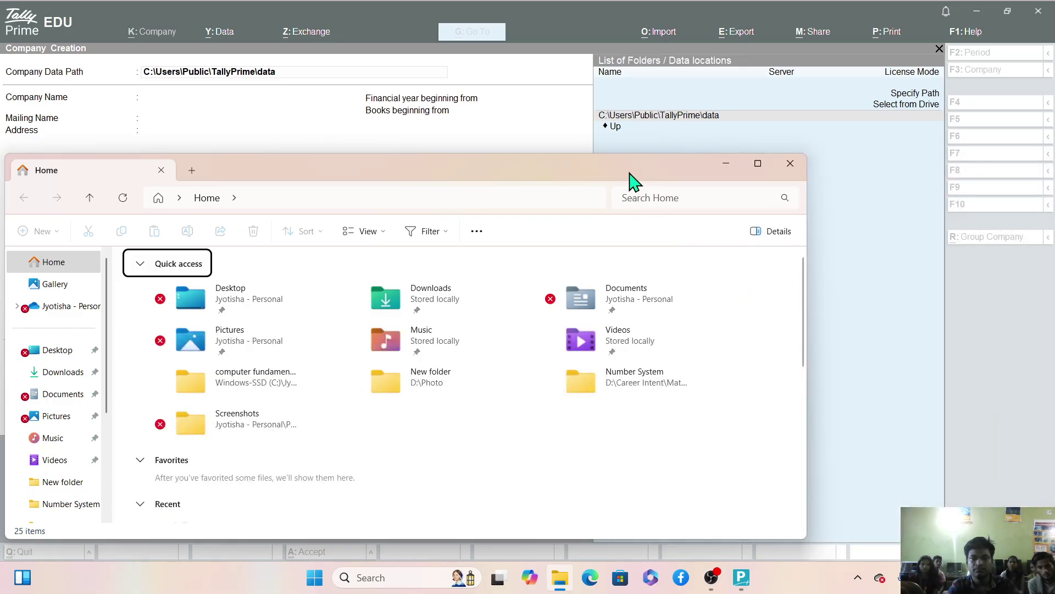
left_click_drag(631, 177, 961, 60)
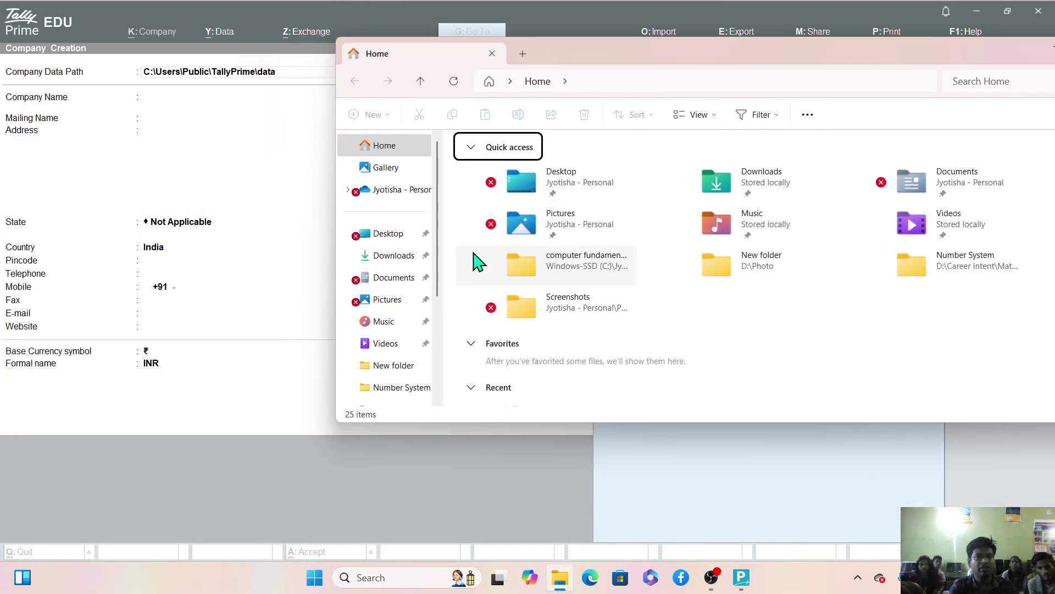
left_click_drag(439, 280, 445, 359)
Browse to C:\Users\Public\TallyPrime\data and confirm the folder is empty.
left_click(395, 340)
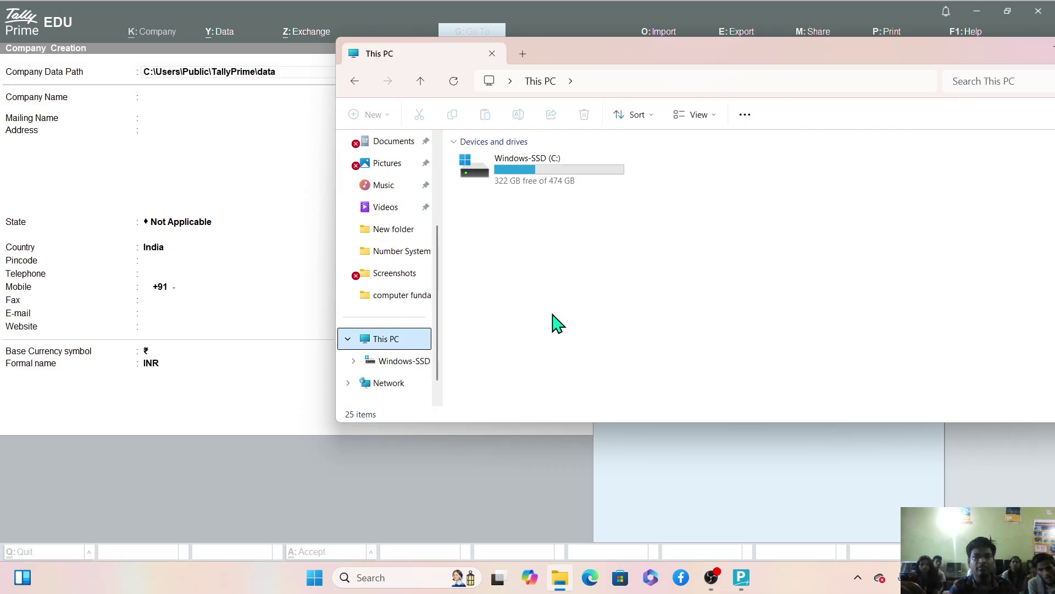
double_click(554, 178)
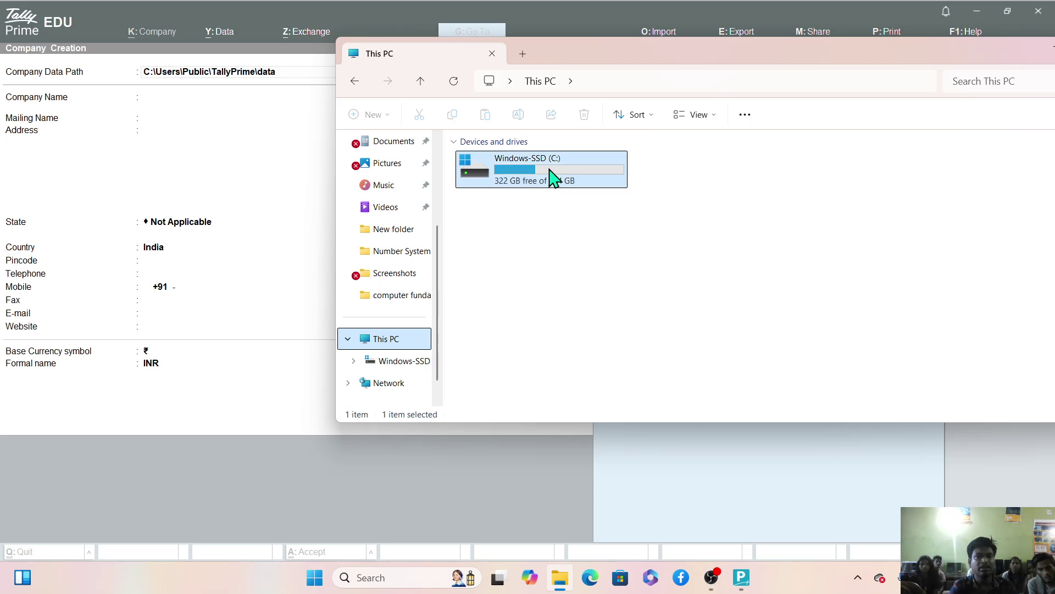
left_click(500, 246)
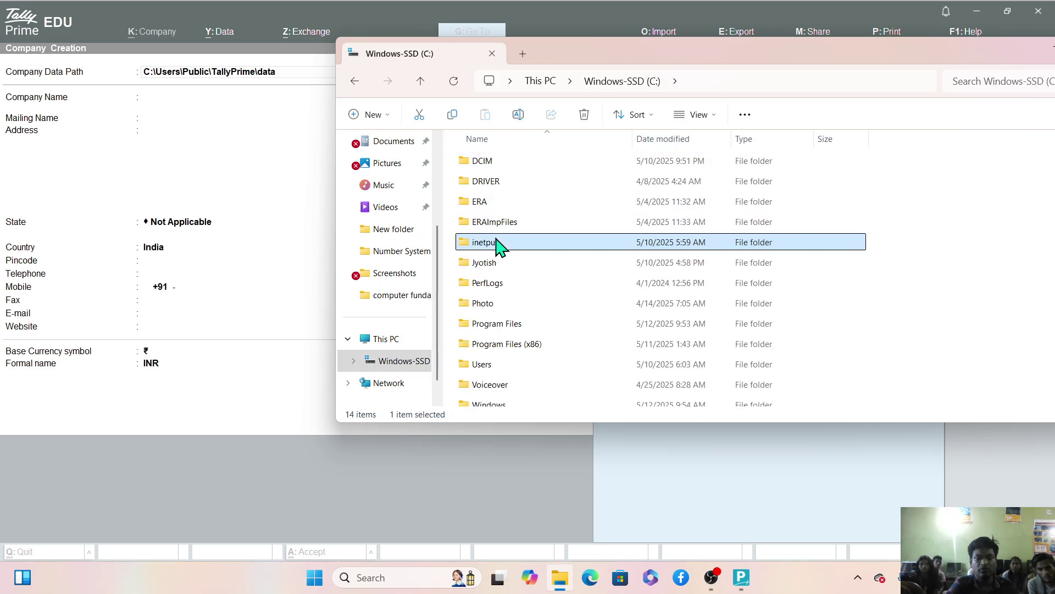
key("u")
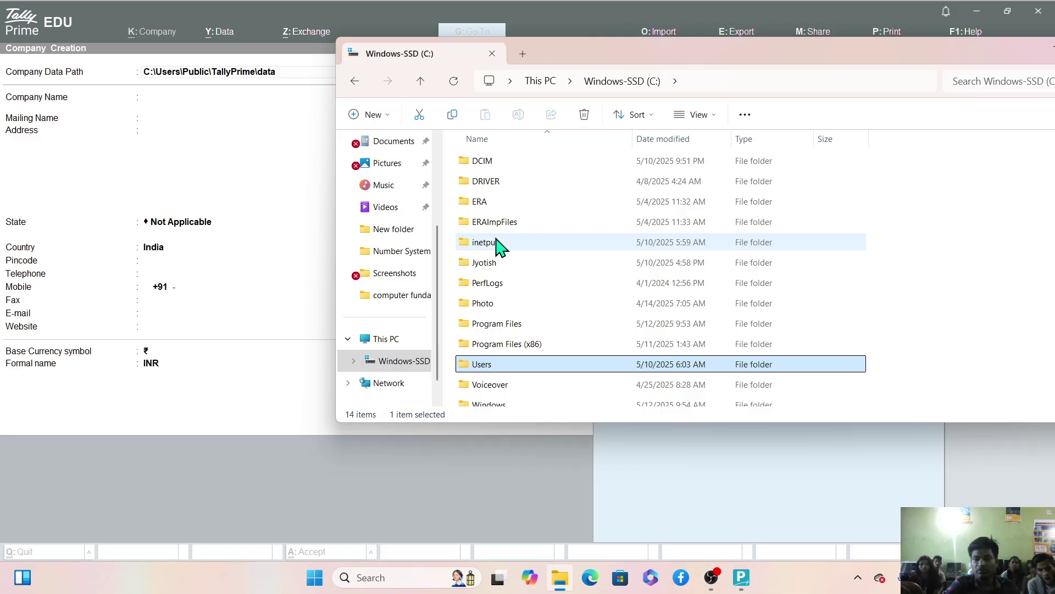
key("Return")
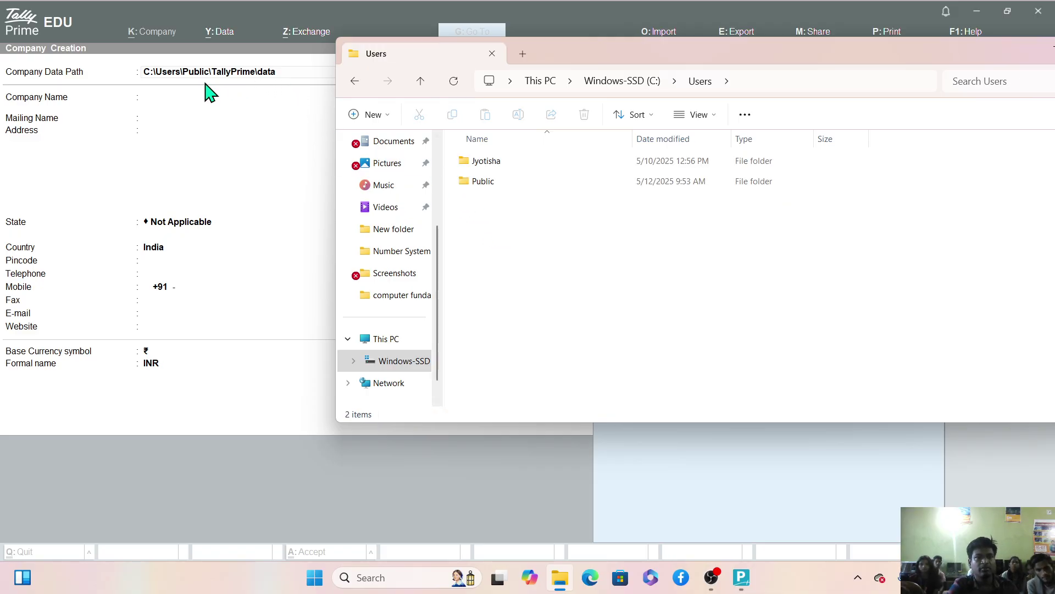
double_click(483, 182)
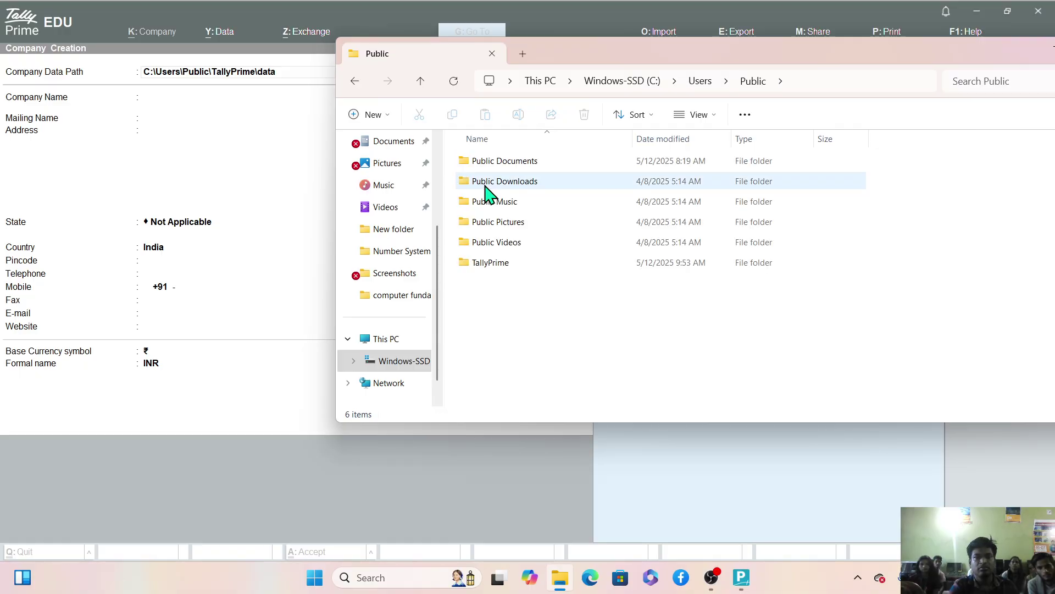
left_click(512, 263)
double_click(512, 264)
double_click(474, 162)
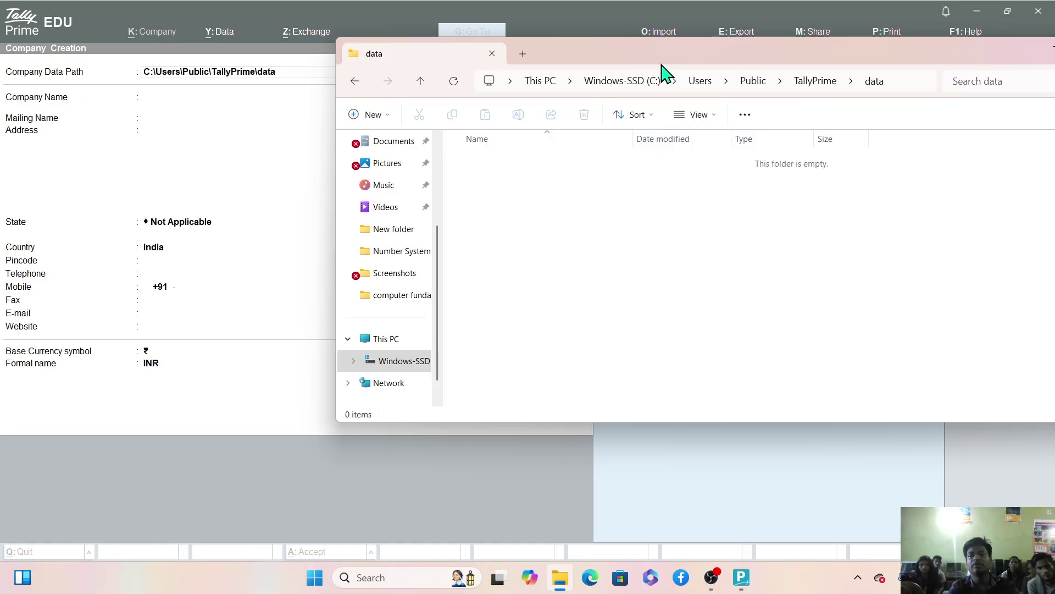
Close File Explorer and move up to the TallyPrime folder in TallyPrime's data-location list.
left_click_drag(681, 63, 458, 80)
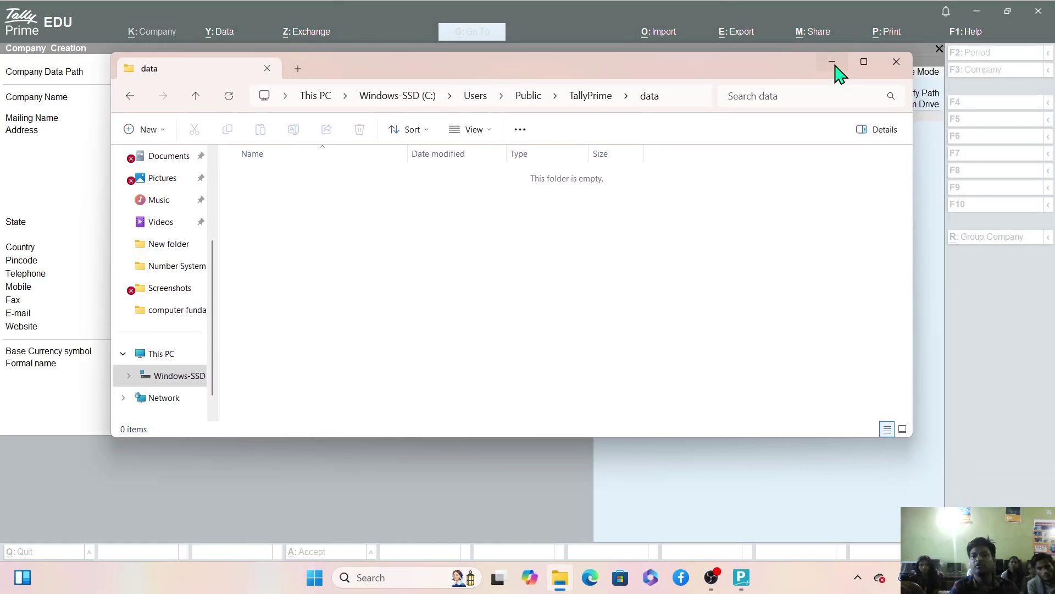
left_click(897, 63)
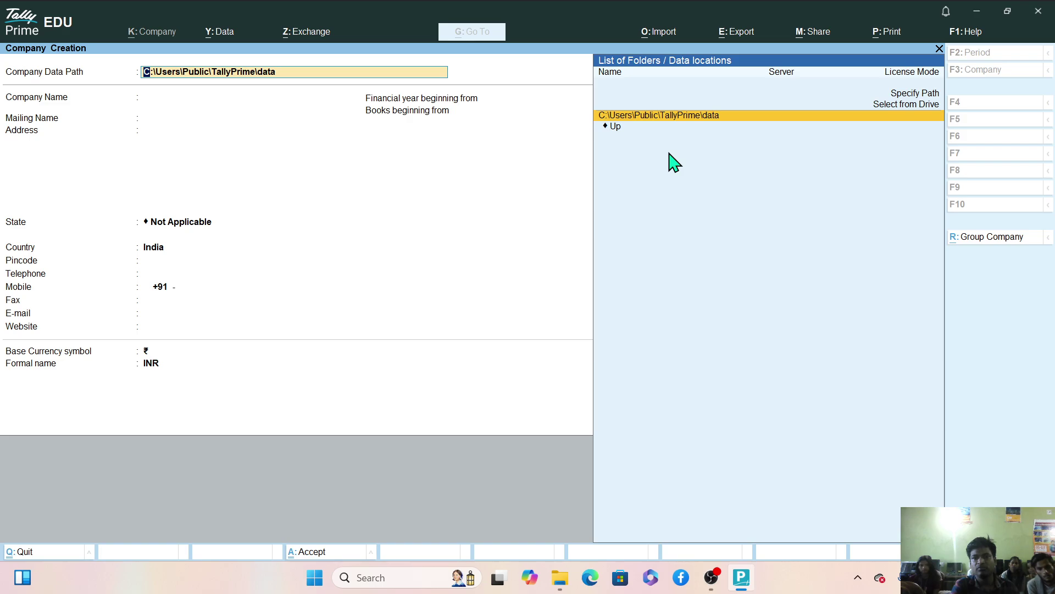
left_click(616, 132)
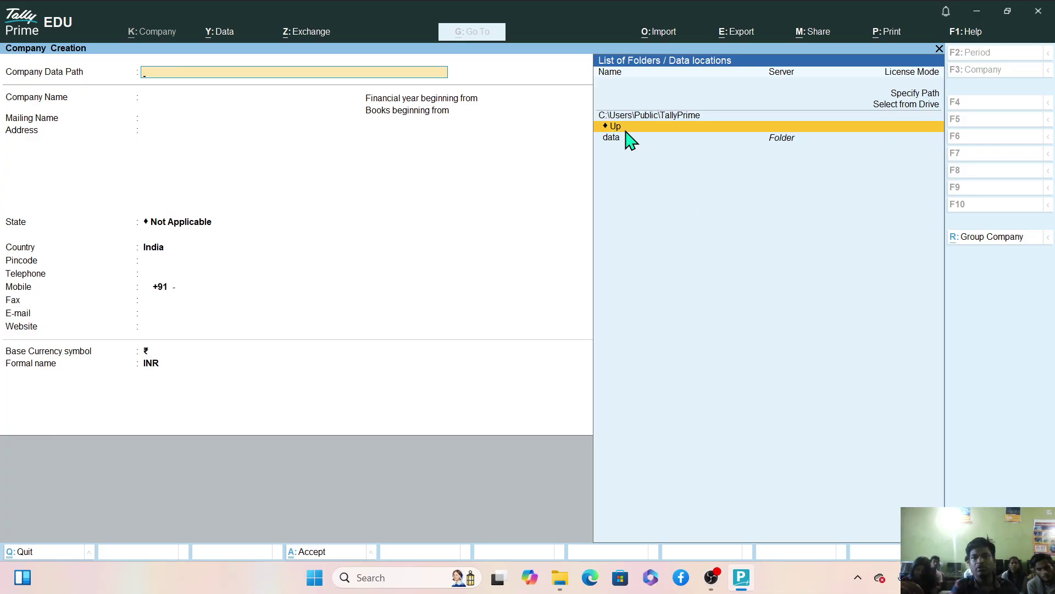
Go up to the data-location list, then open C:\ and its Windows folder.
left_click(625, 131)
left_click(625, 131)
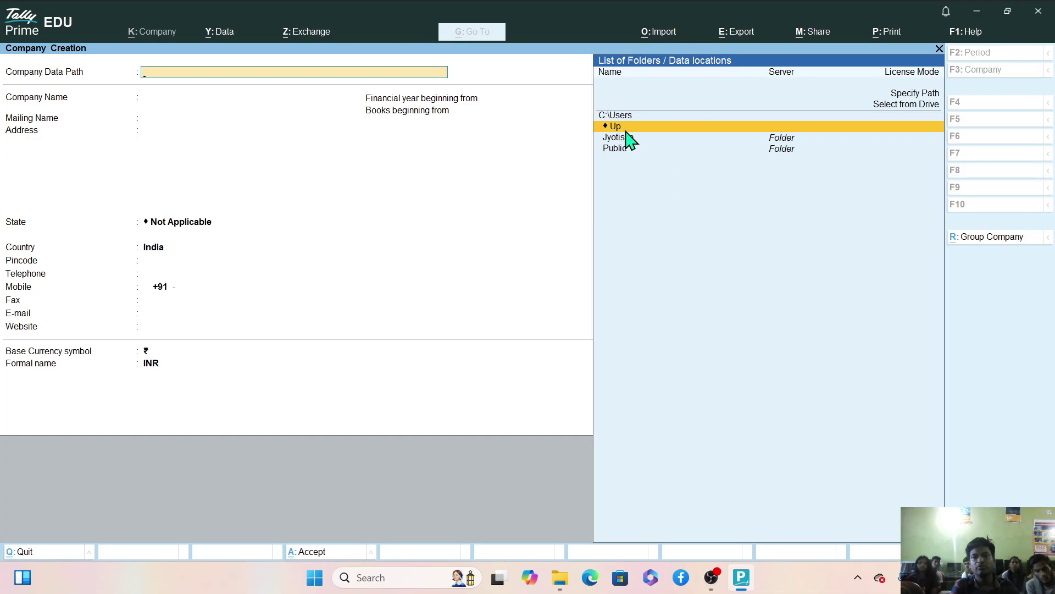
left_click(625, 131)
left_click(625, 131)
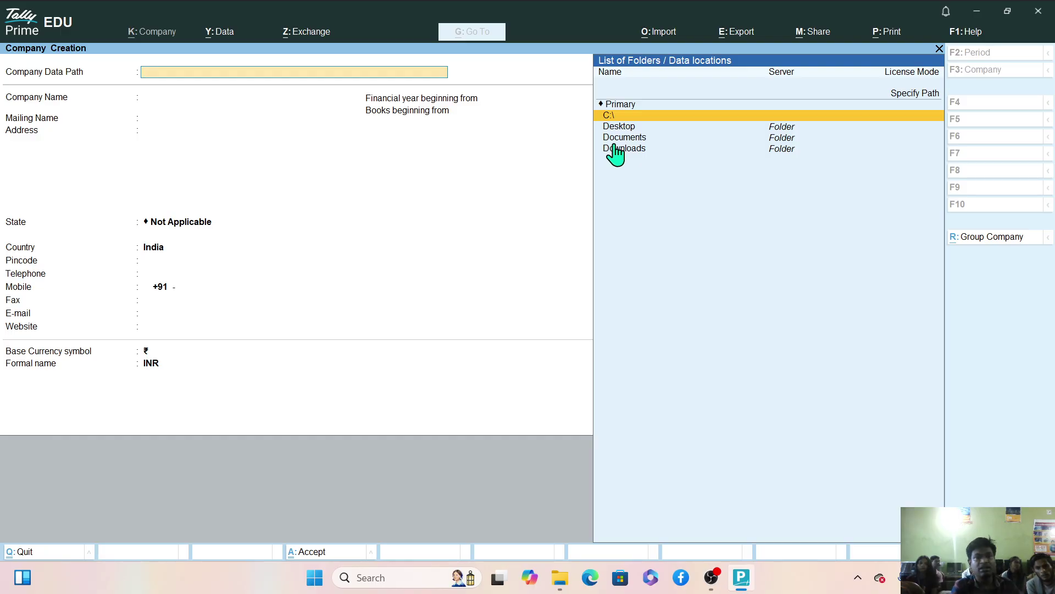
left_click(609, 116)
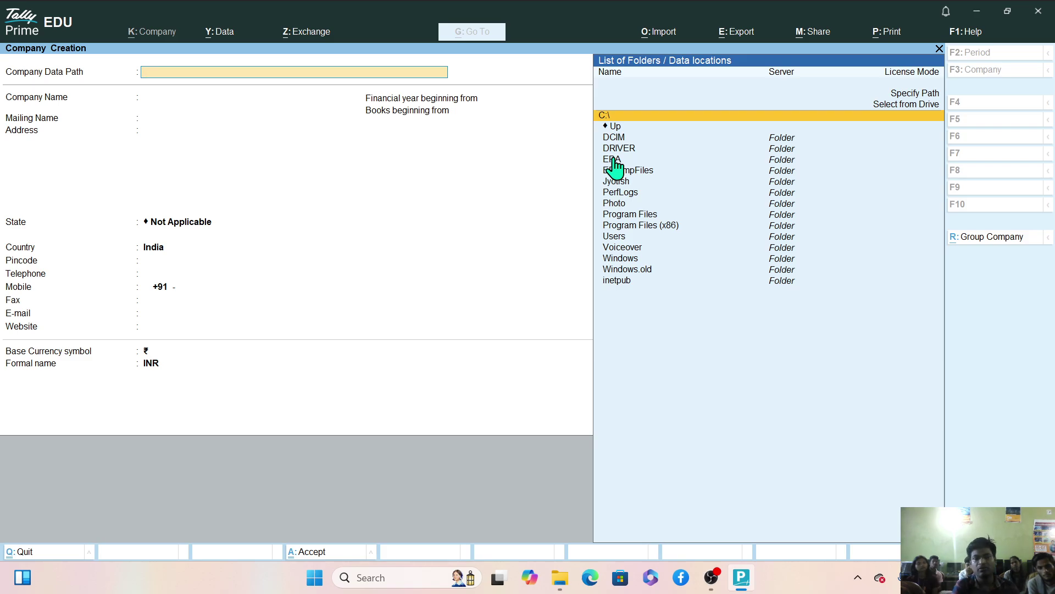
left_click(624, 258)
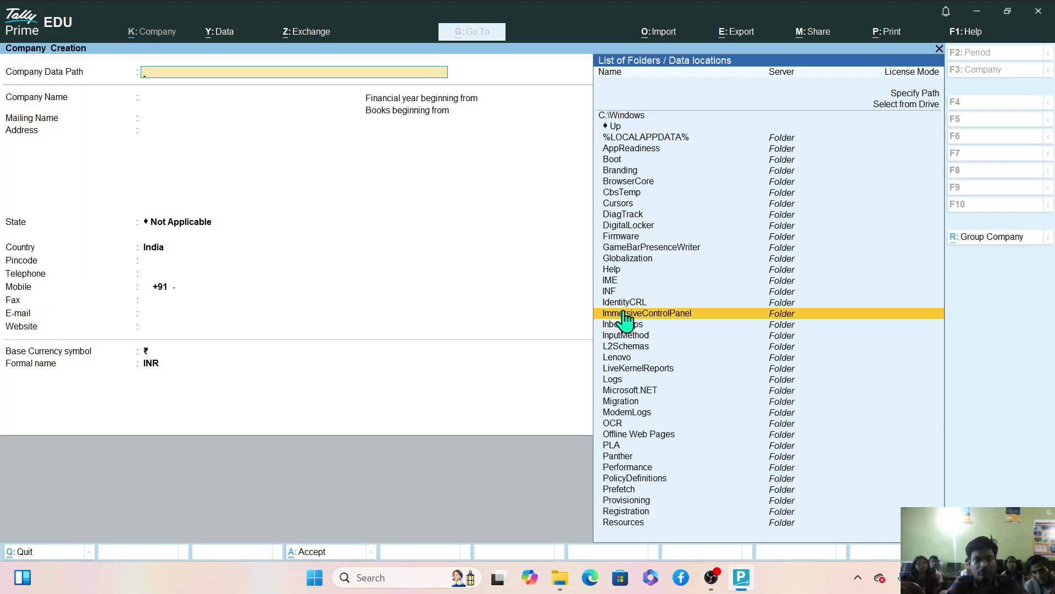
Scroll through the Windows folder list, then quit Company Creation without saving.
type("su")
key("BackSpace")
key("BackSpace")
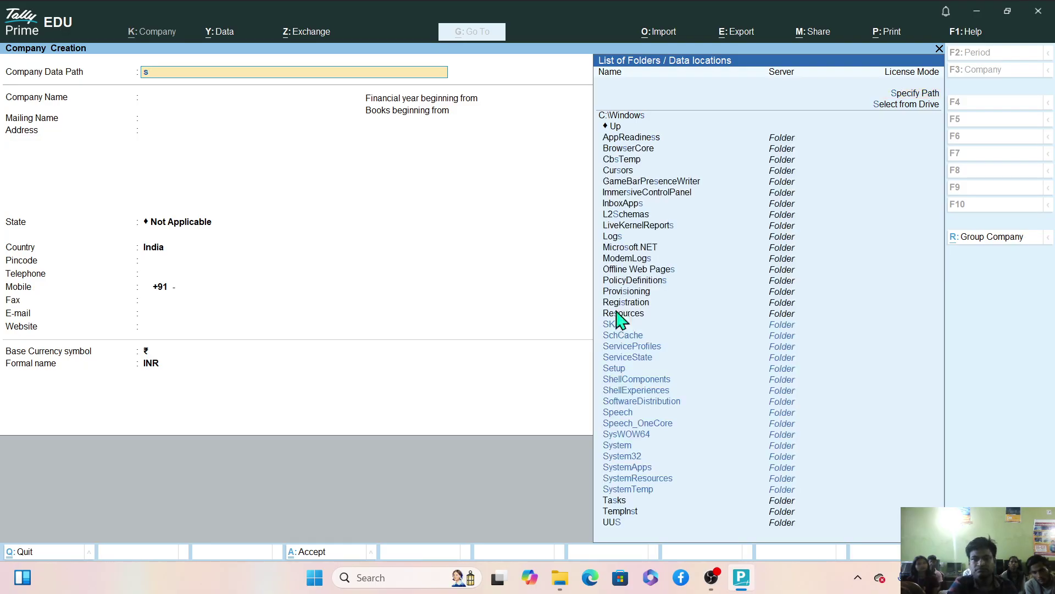
key("Down")
key("Down")
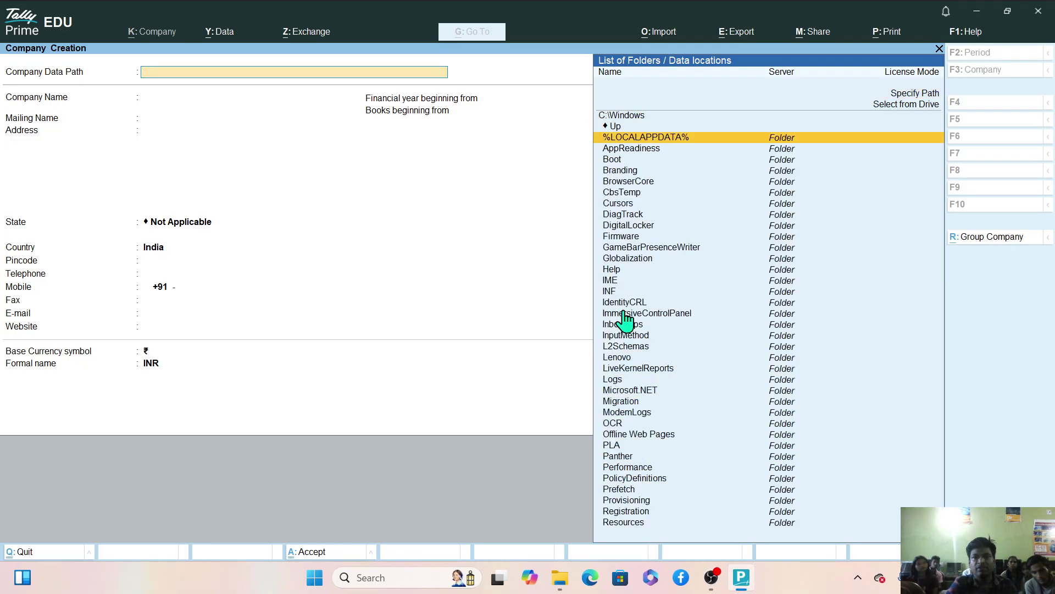
key("Up")
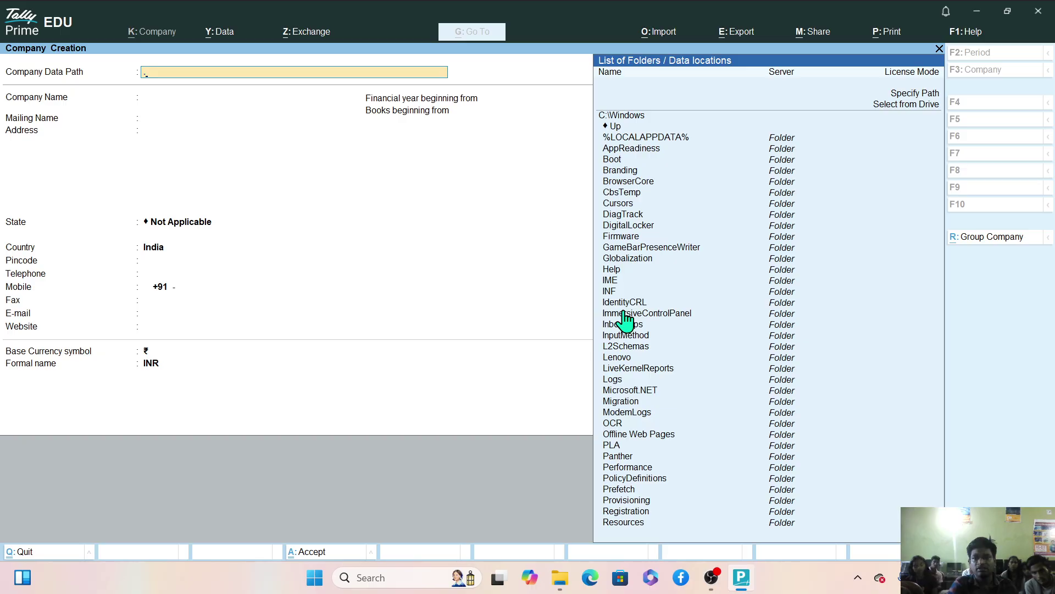
key("Up")
key("Up")
key("Up")
key("Up")
key("Up")
key("Up")
key("Up")
key("Up")
key("Up")
key("Up")
key("Up")
key("Up")
key("Up")
key("Up")
key("Up")
key("Up")
key("Up")
key("Up")
key("Up")
key("Up")
key("Up")
key("Up")
key("Up")
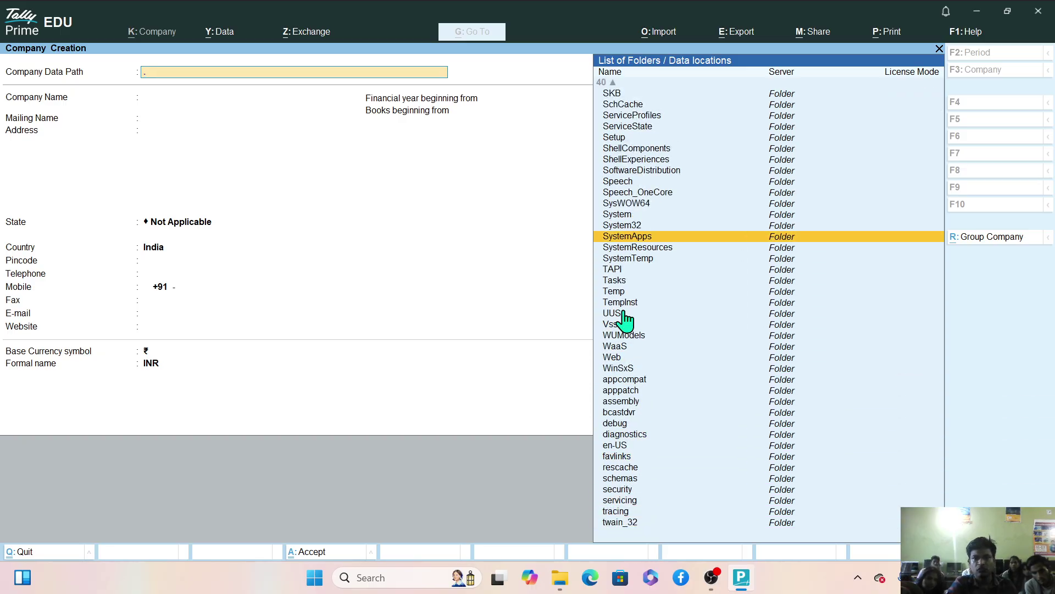
key("Up")
key("Up")
key("Up")
key("Up")
key("Up")
key("Up")
key("Up")
key("Up")
key("Up")
key("Up")
key("Up")
key("Up")
key("Up")
key("Up")
key("Up")
key("Up")
key("Up")
key("Up")
key("Up")
key("Up")
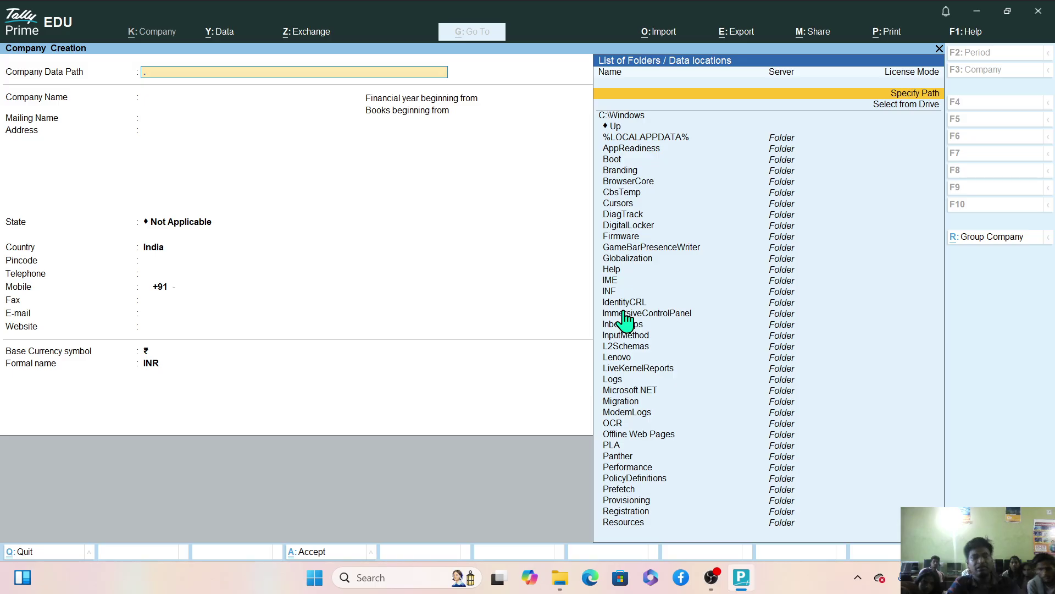
key("Escape")
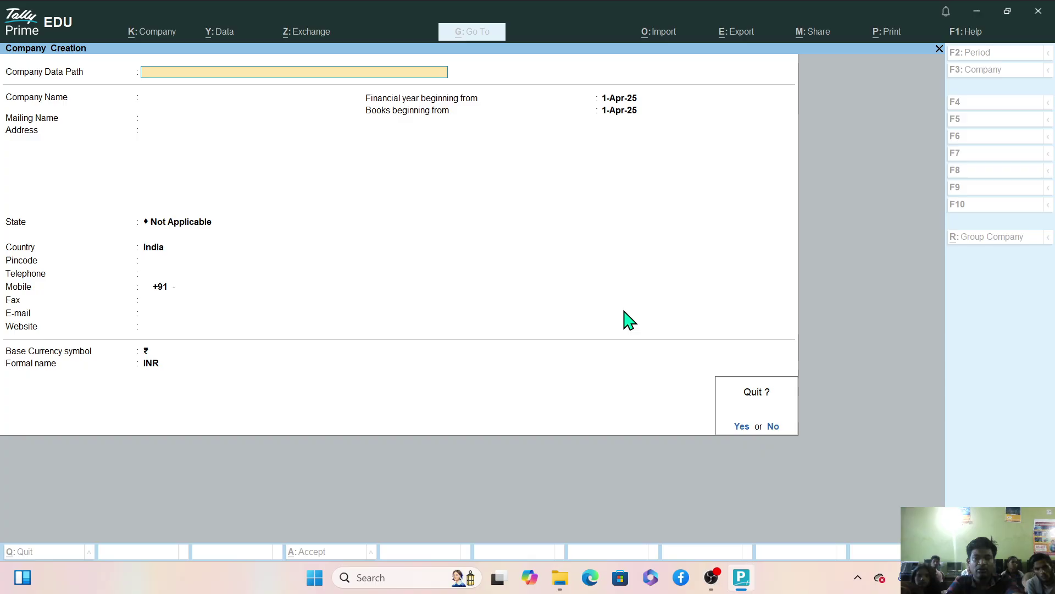
key("y")
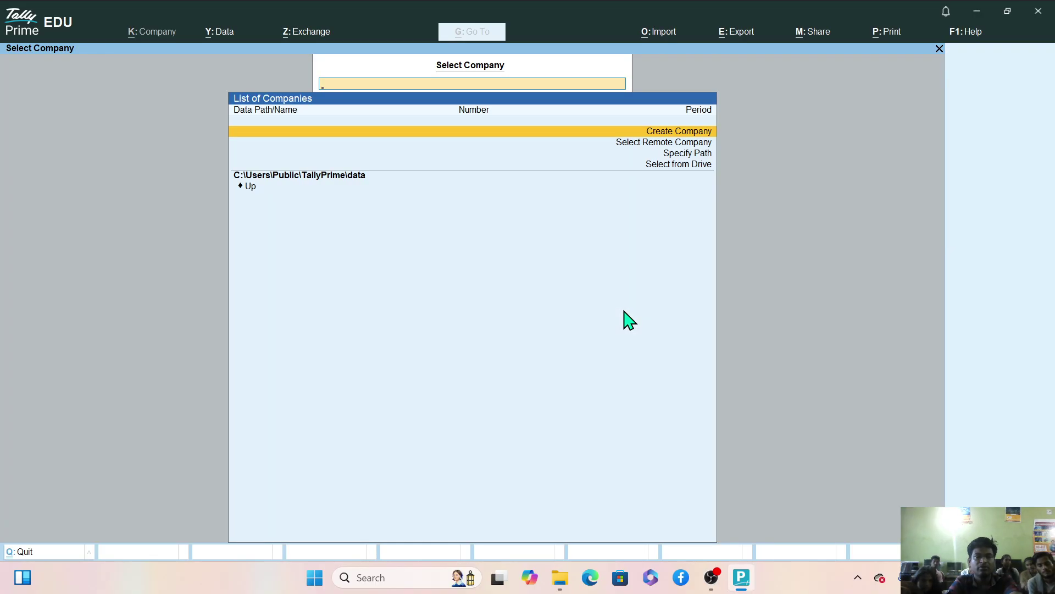
Open a blank Company Creation form at C:\Users\Public\TallyPrime\data with books beginning 1-Apr-25.
key("Return")
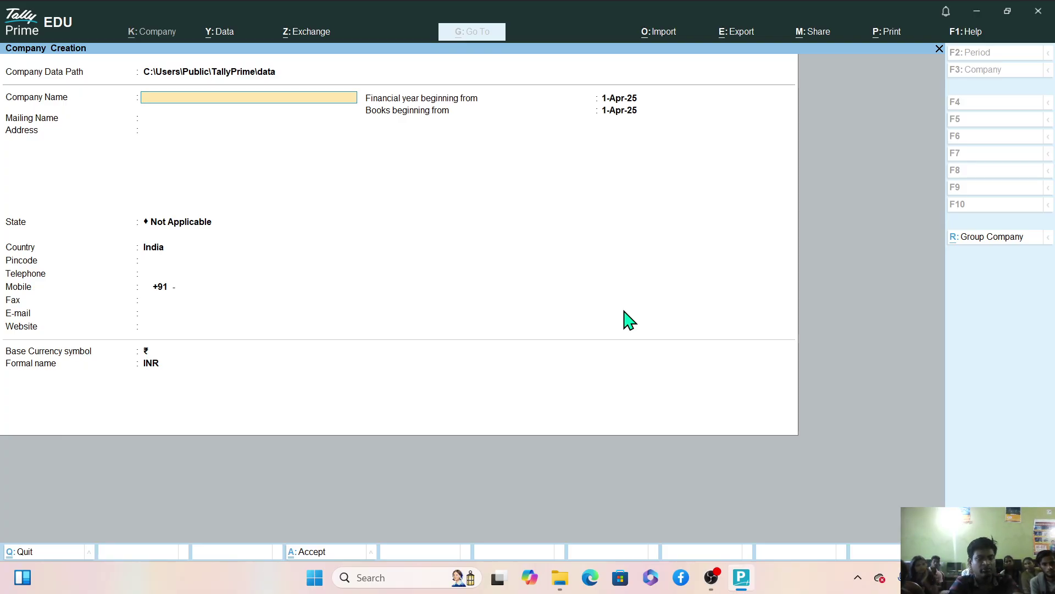
Enter 'Maa Tarini Vareity Store' as the company name and keep the identical auto-filled mailing name.
type("Maa")
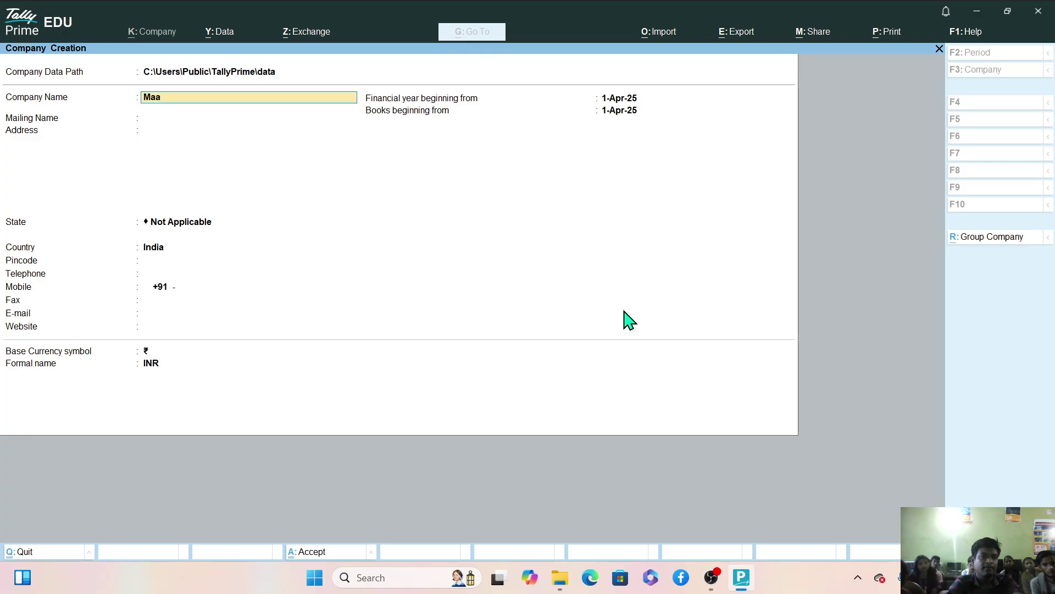
type(" Tari")
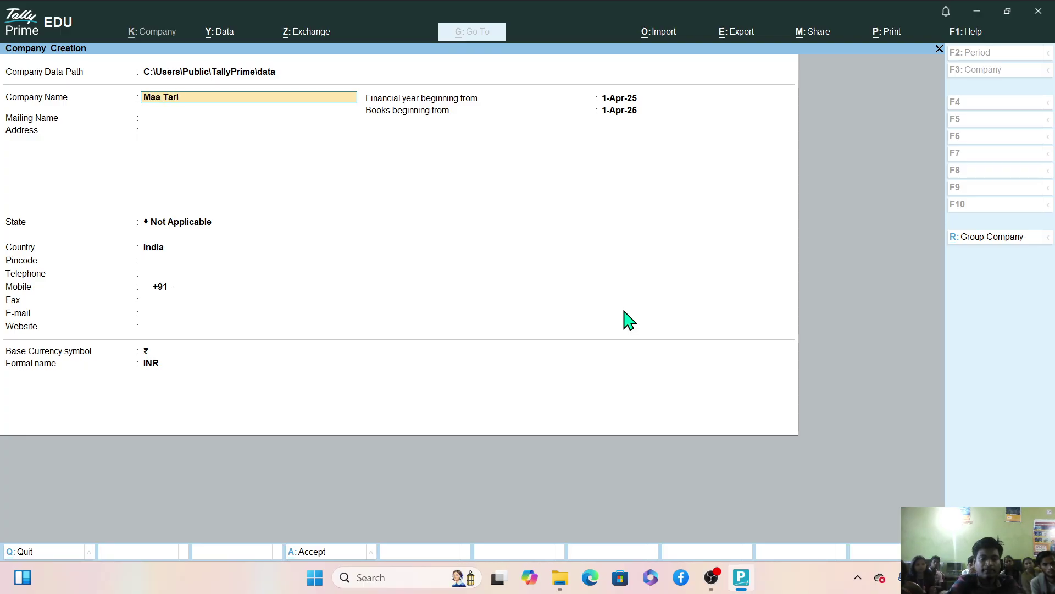
type("nin")
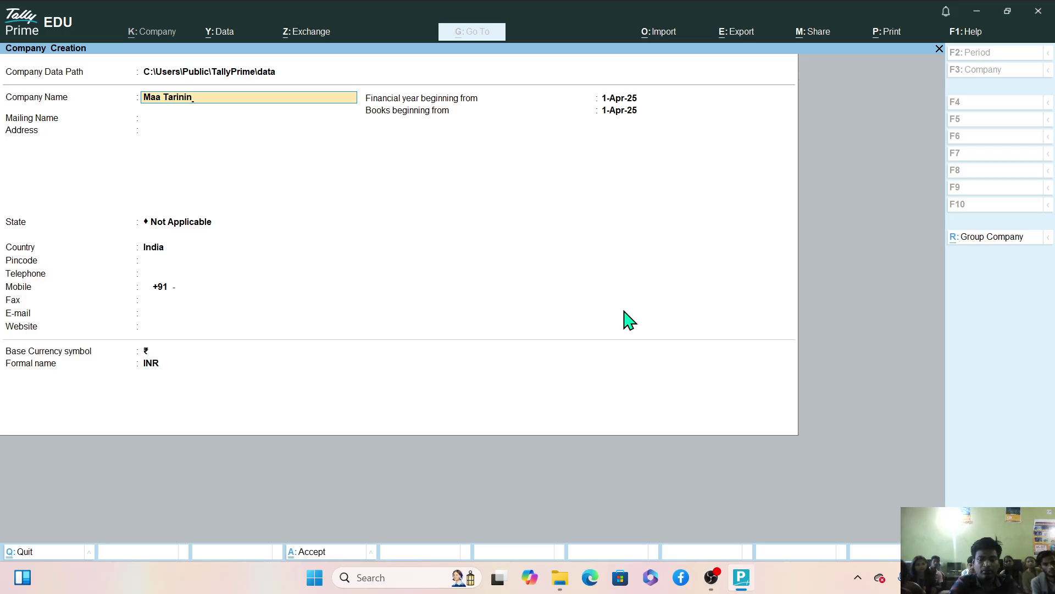
key("BackSpace")
type("V")
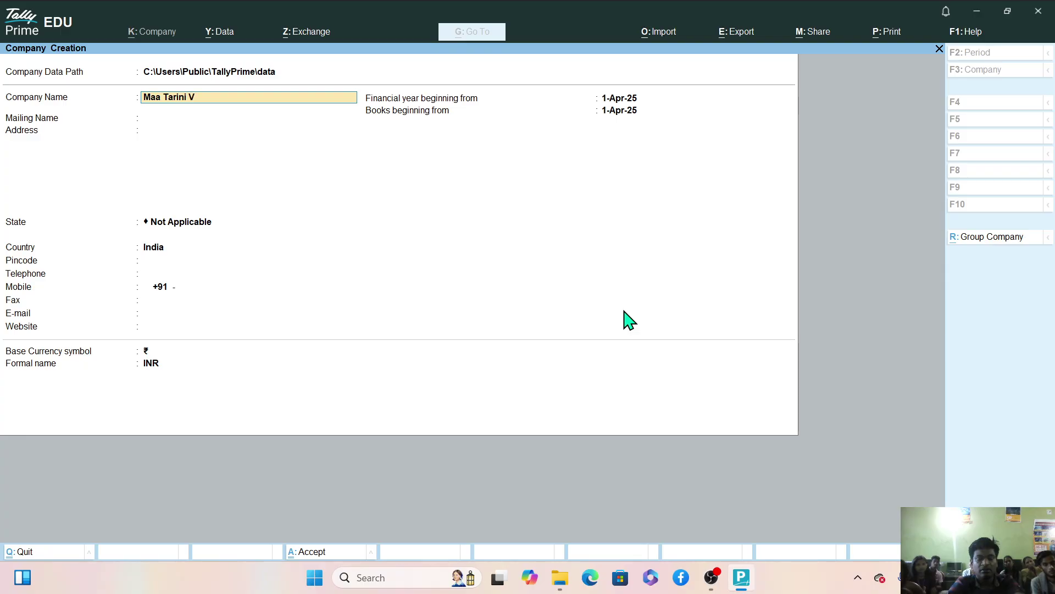
type("ar")
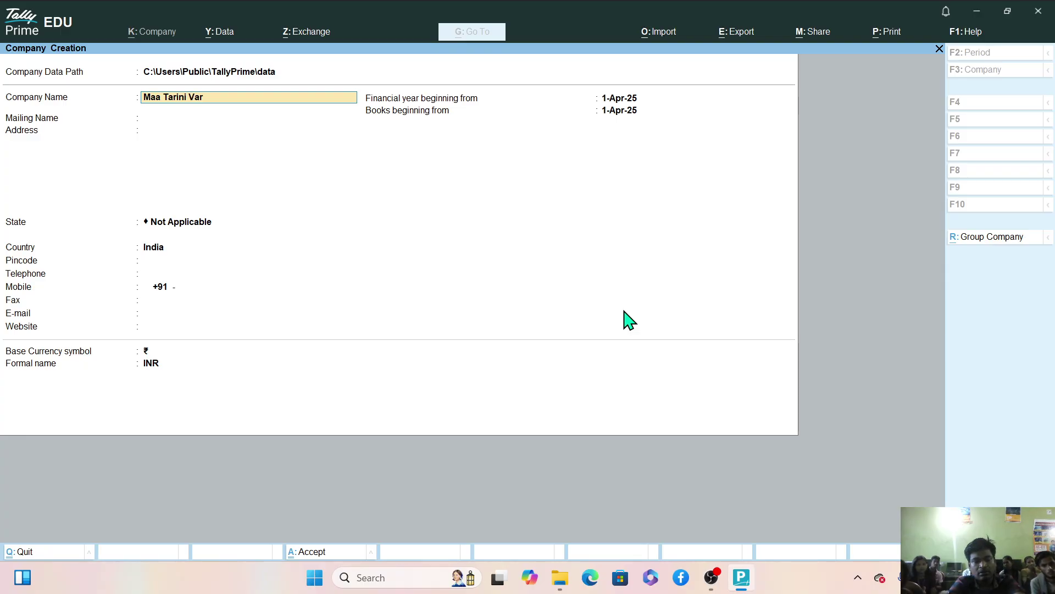
type("eity")
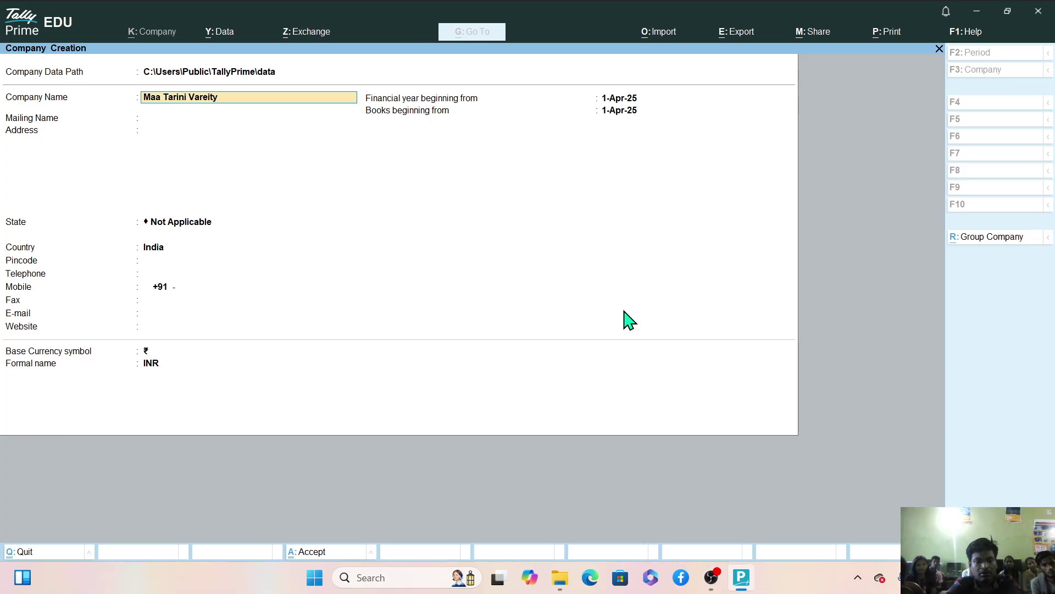
type(" Store")
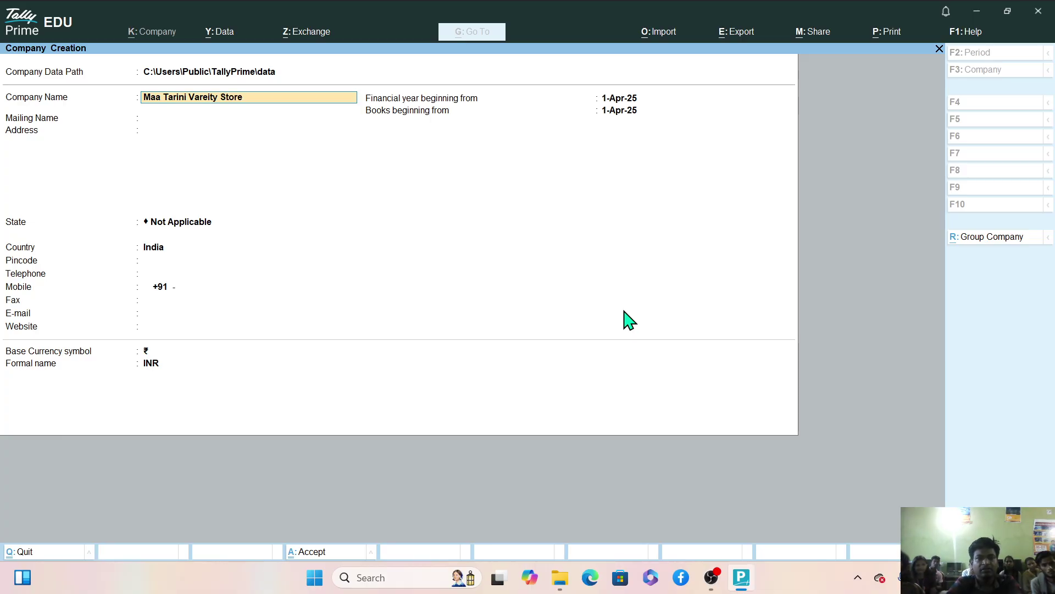
key("Return")
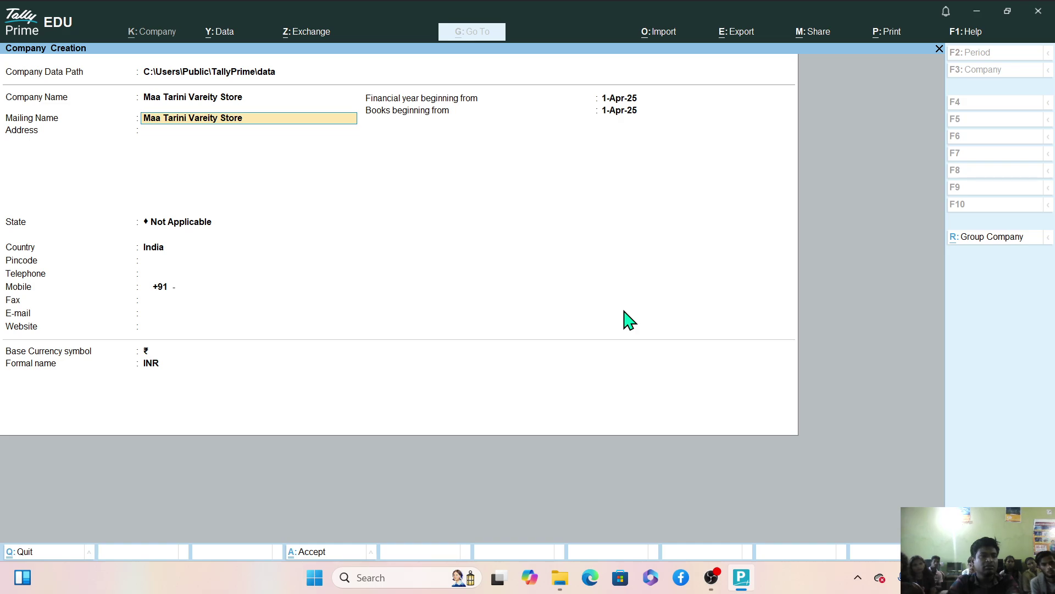
key("Return")
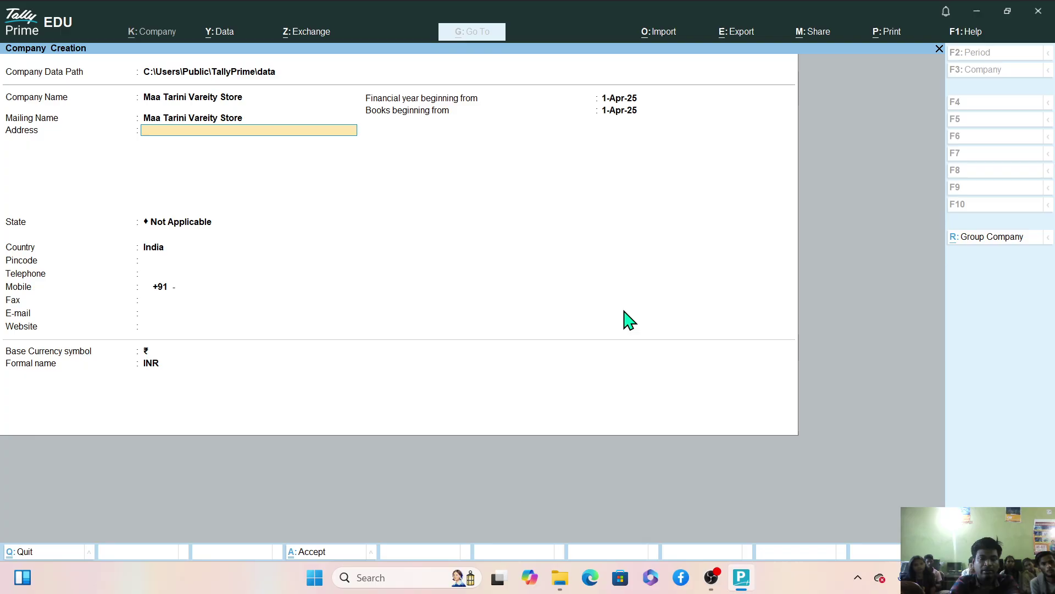
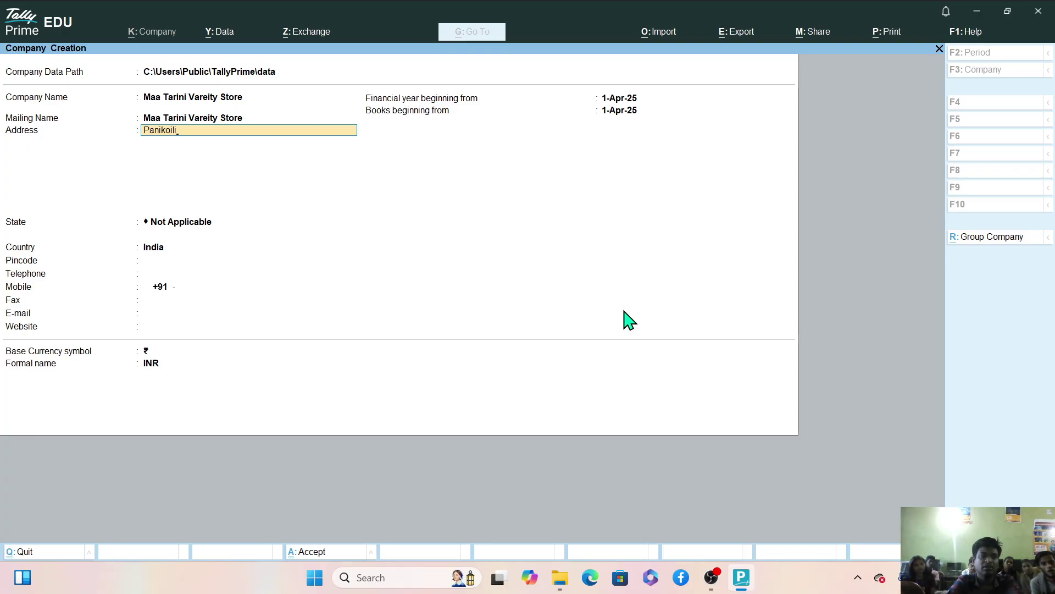
Enter the first line of the store's street address, correcting typing mistakes.
key("Return")
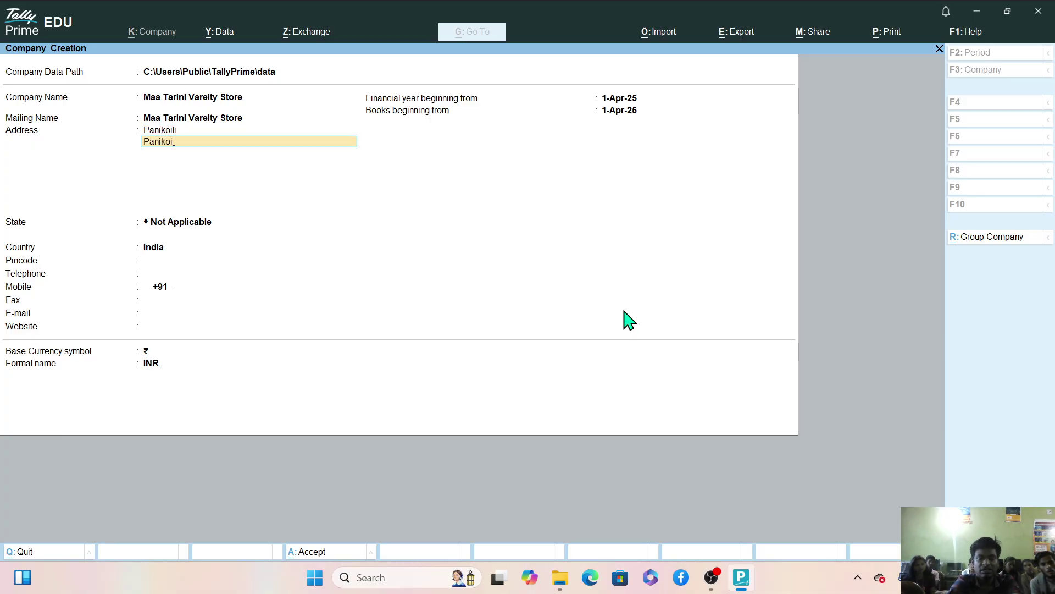
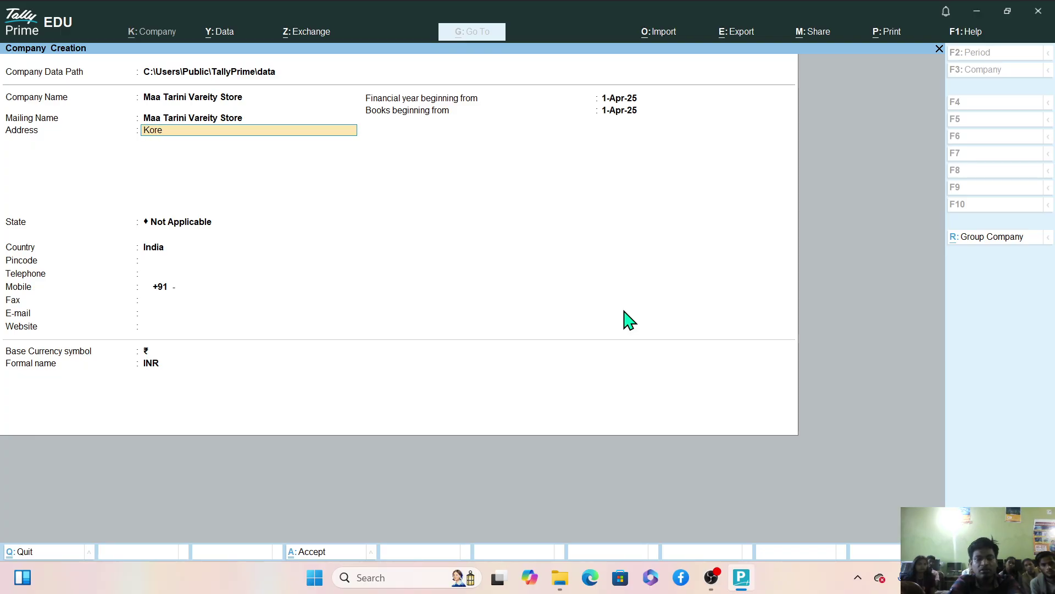
key("Return")
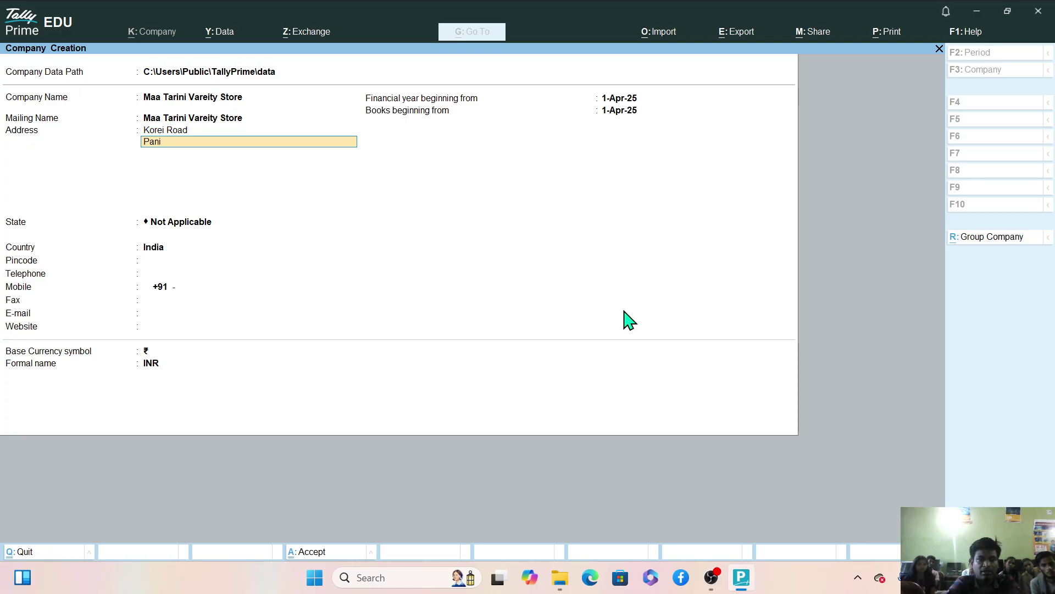
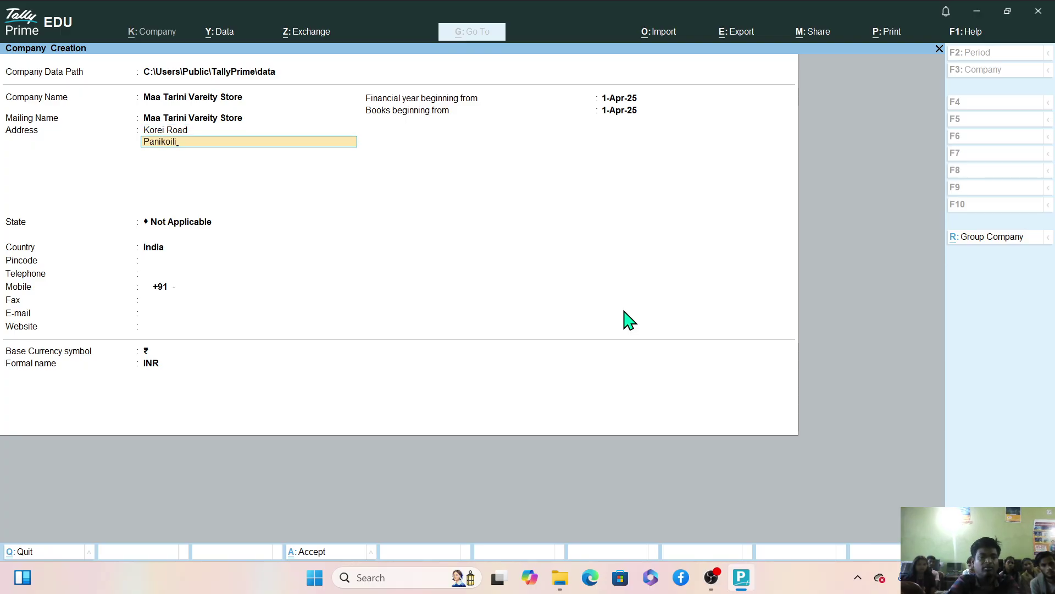
Add the remaining address lines, ending with Odisha, and clear the stray fifth line.
key("Return")
type("Jajpur")
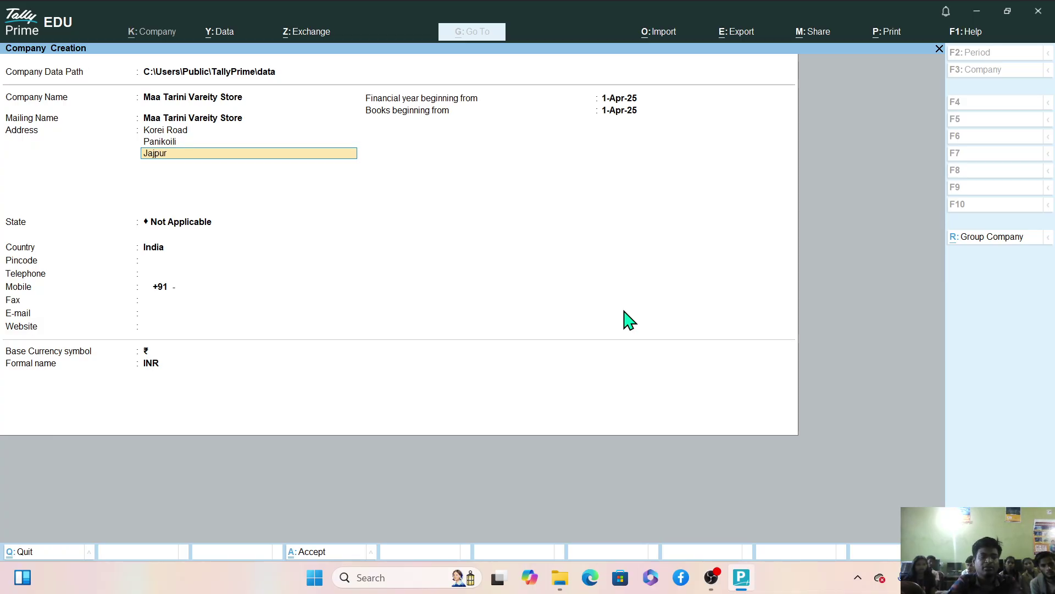
key("Return")
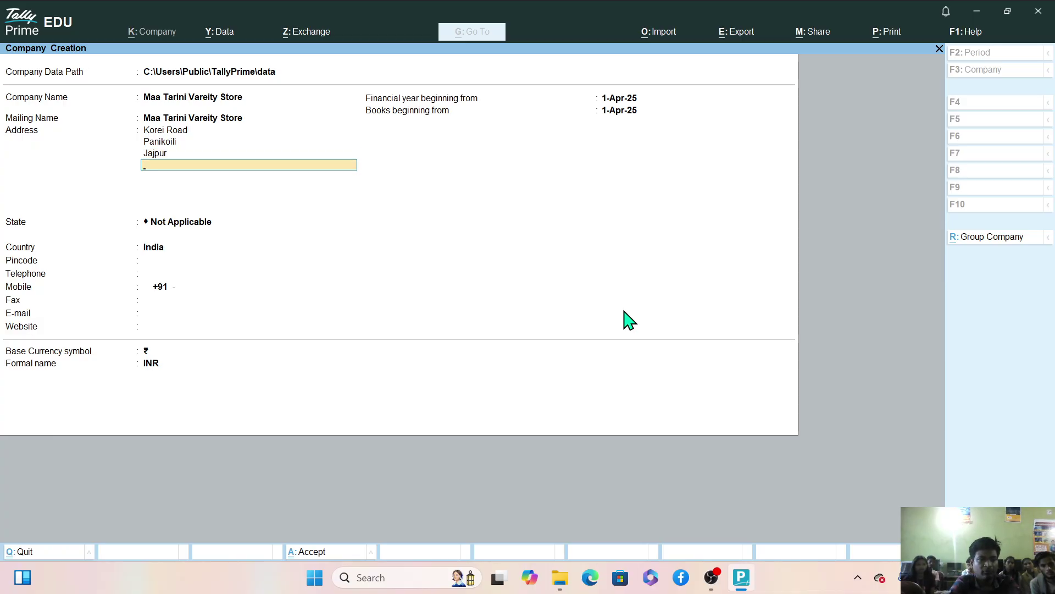
type("Mob")
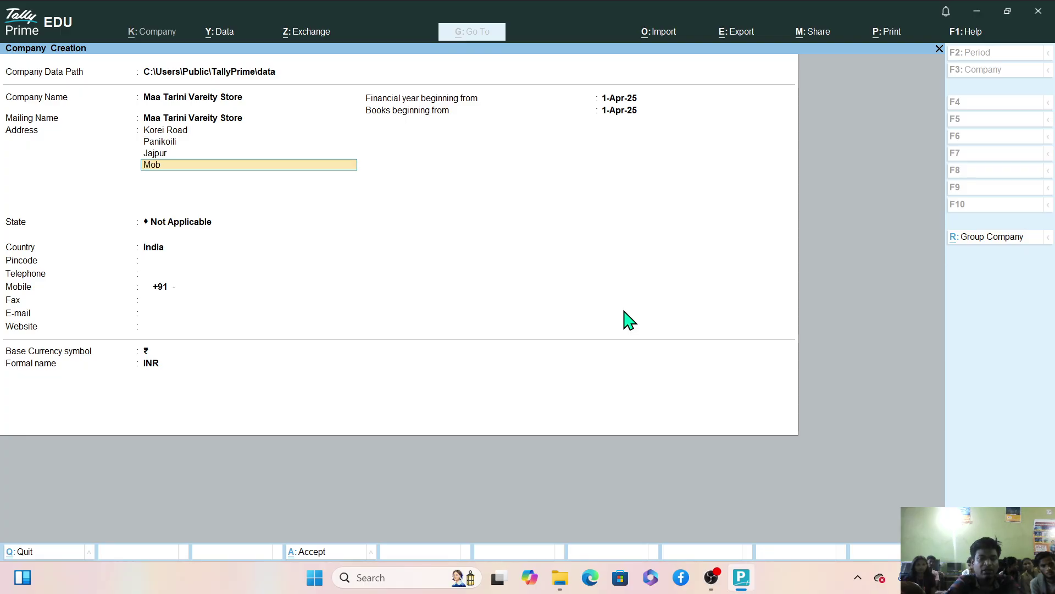
key("BackSpace")
key("BackSpace")
key("BackSpace")
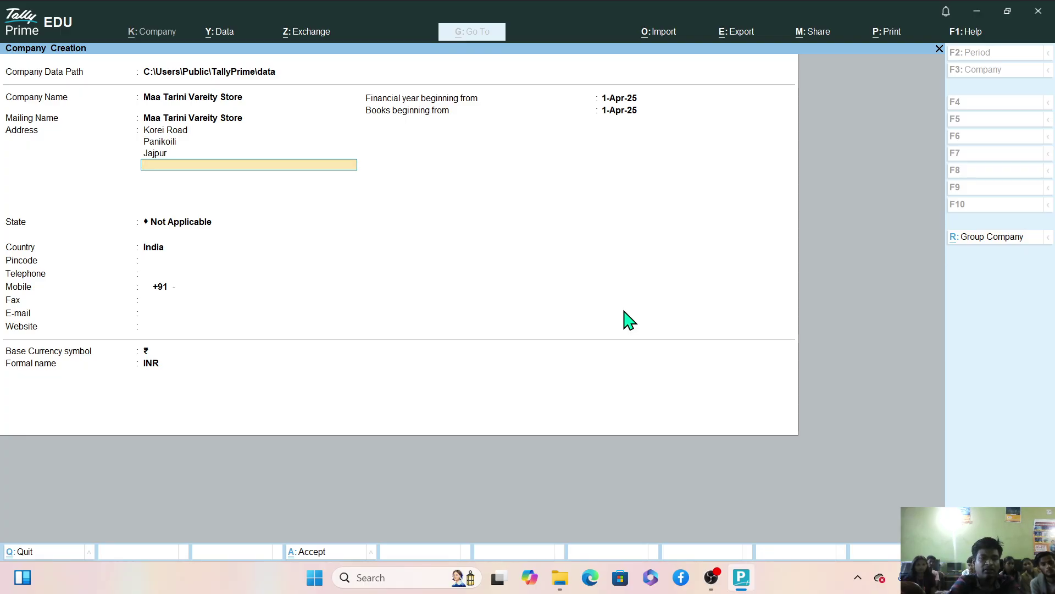
type("Odisha")
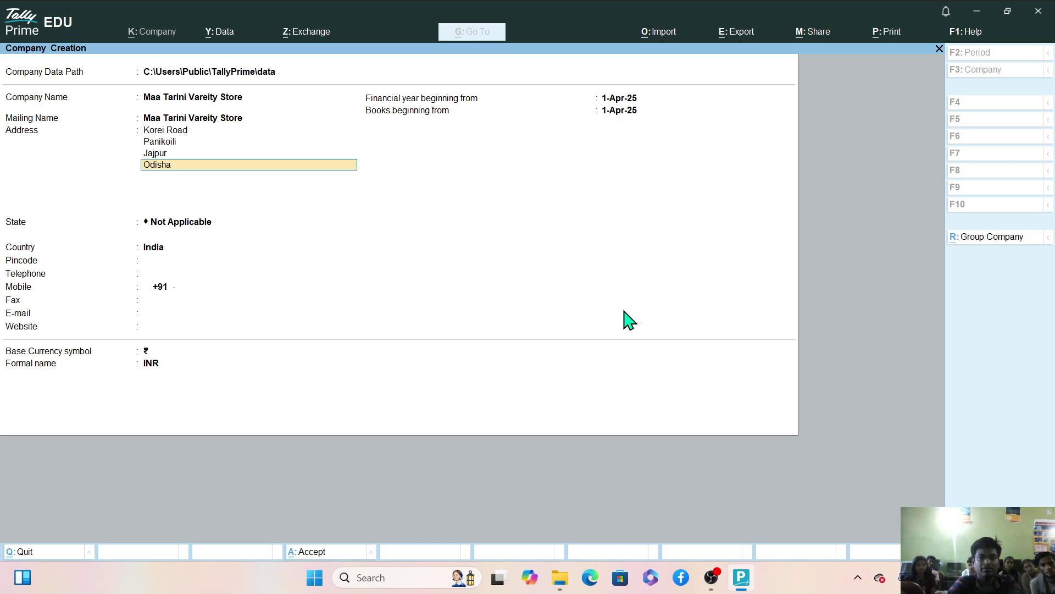
key("Return")
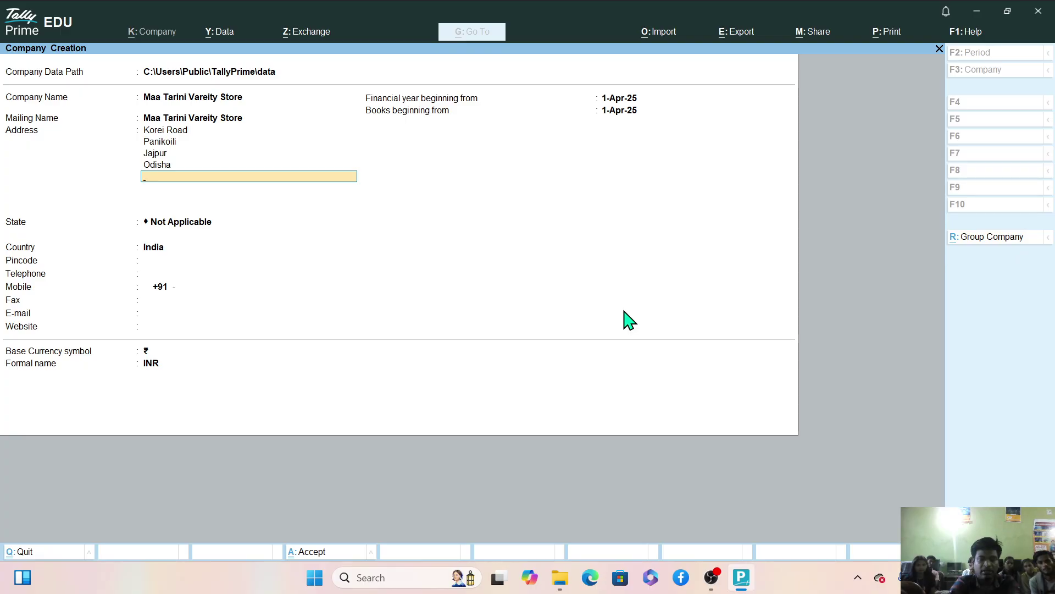
type("Mo")
key("BackSpace")
key("BackSpace")
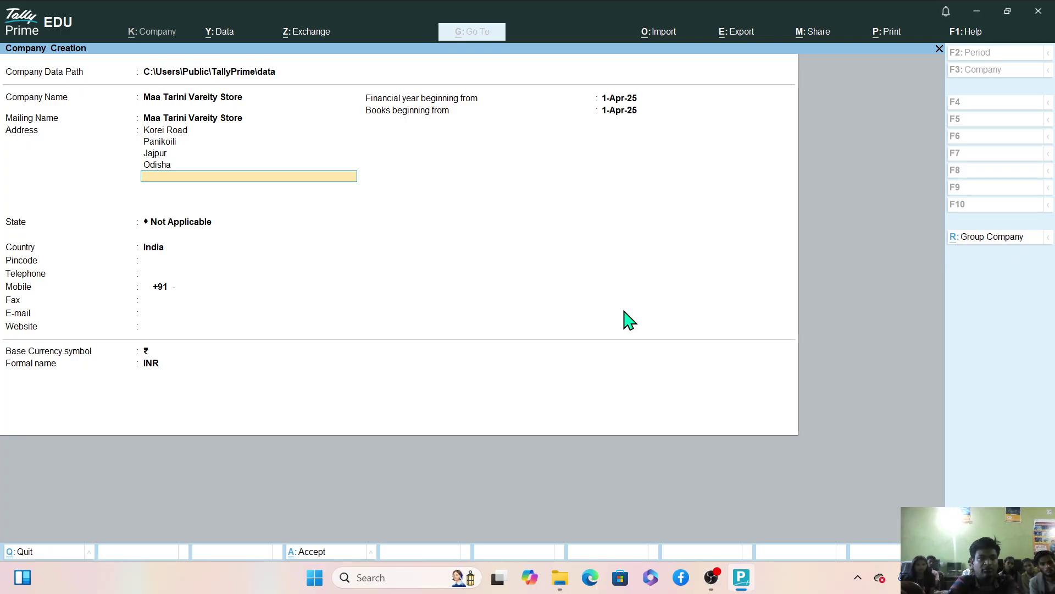
Set the State to Odisha and keep India as the Country.
key("Return")
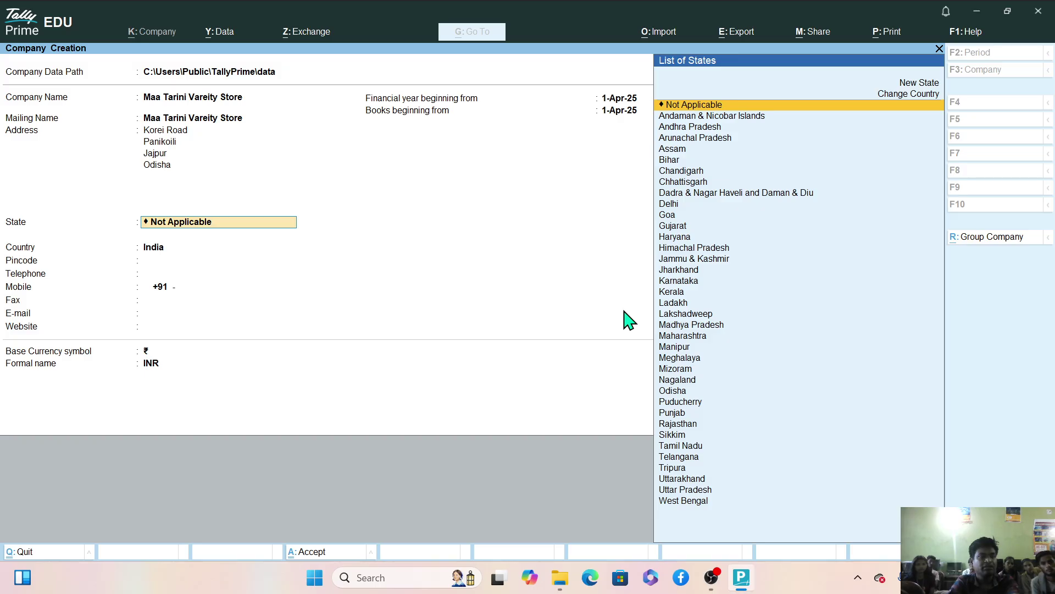
type("Odi")
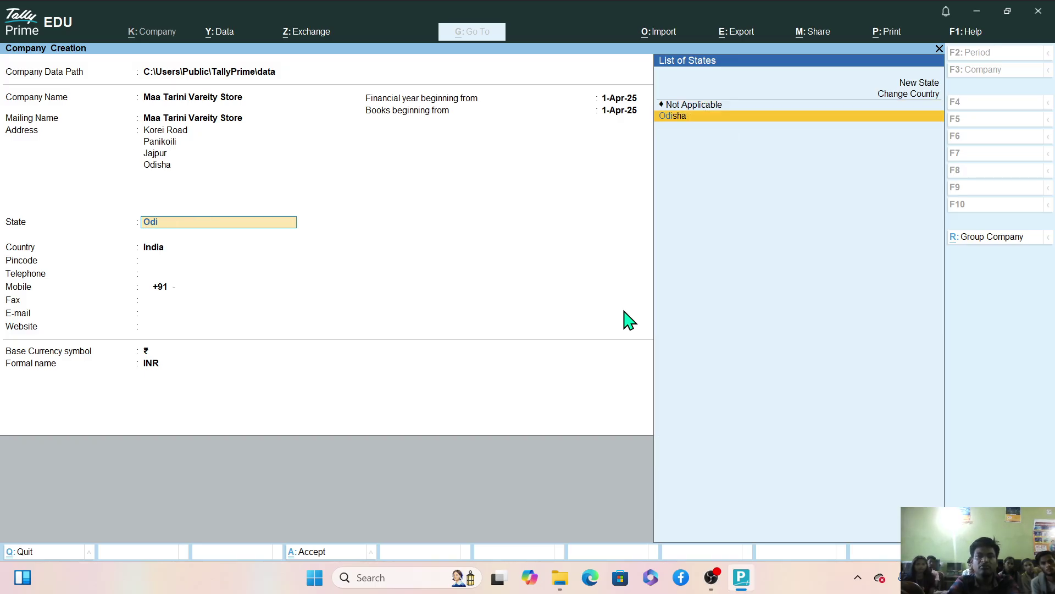
key("Return")
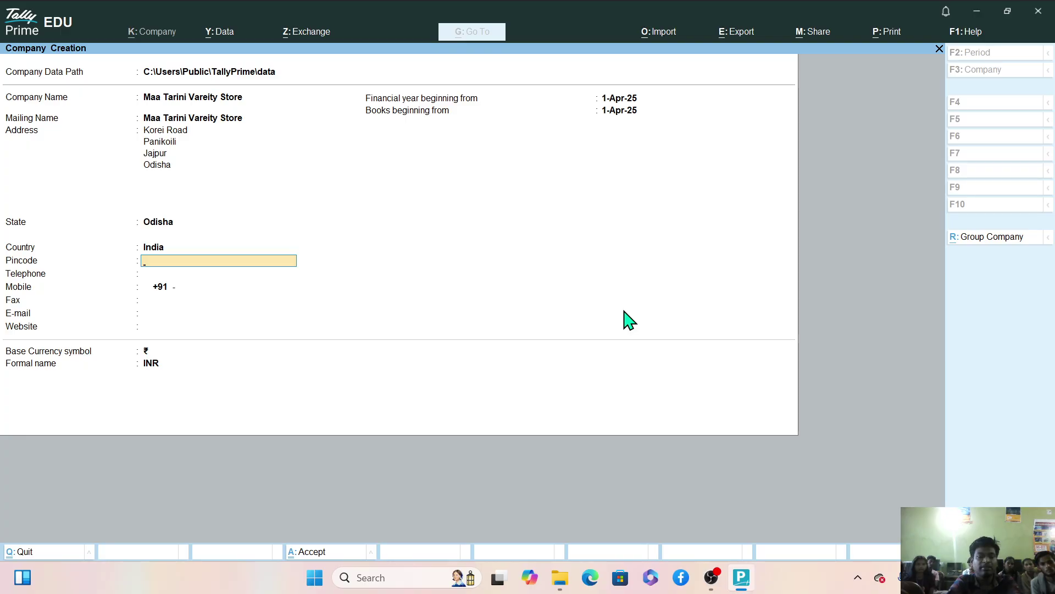
key("BackSpace")
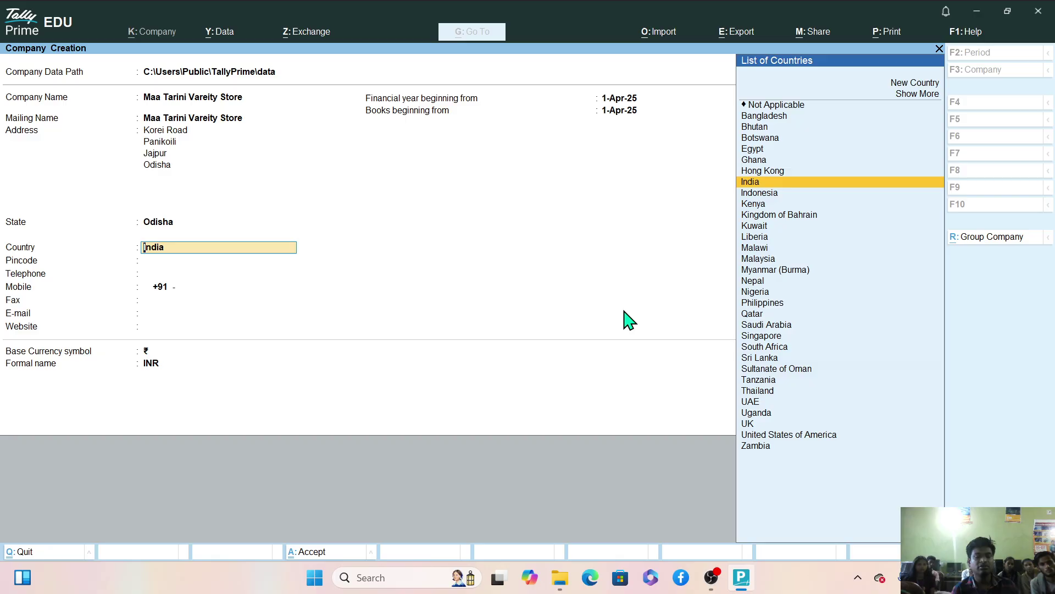
key("Up")
key("Up")
key("Up")
key("Up")
key("Up")
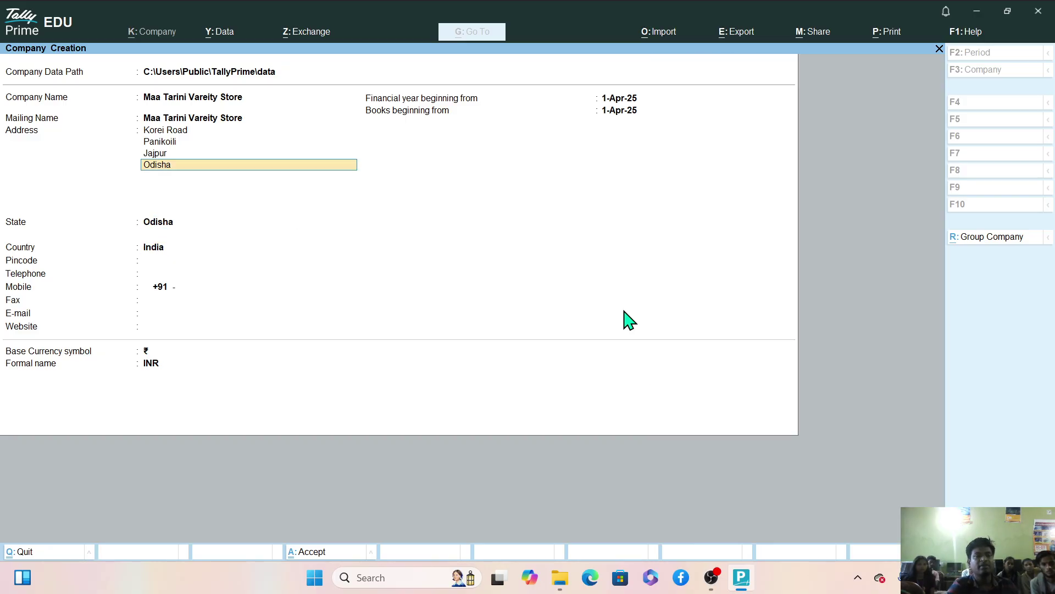
key("Up")
key("Up")
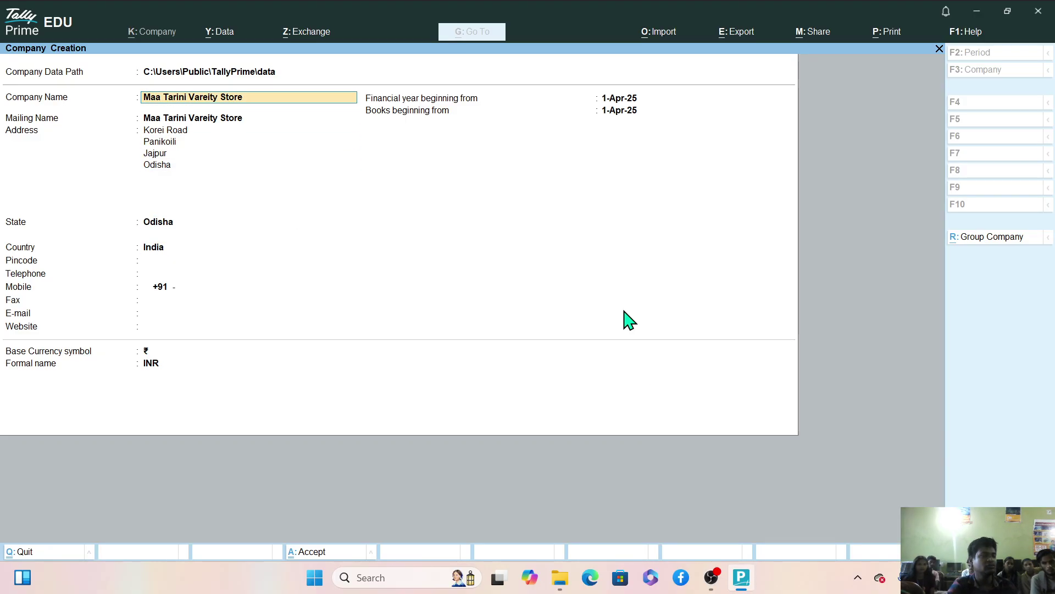
key("Down")
key("Down")
key("Down")
key("Down")
key("Down")
key("Down")
key("Down")
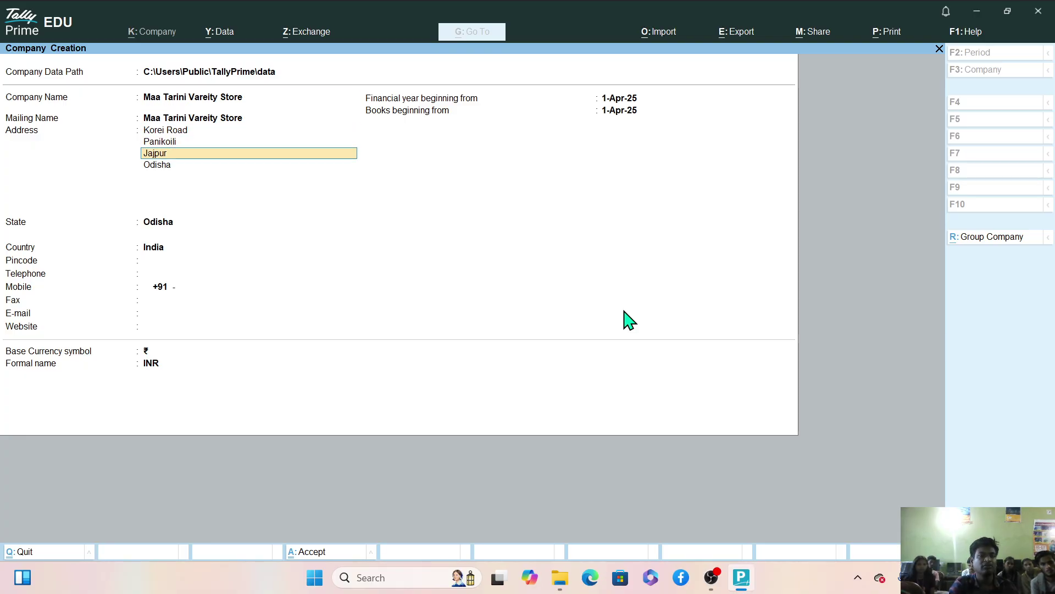
key("Return")
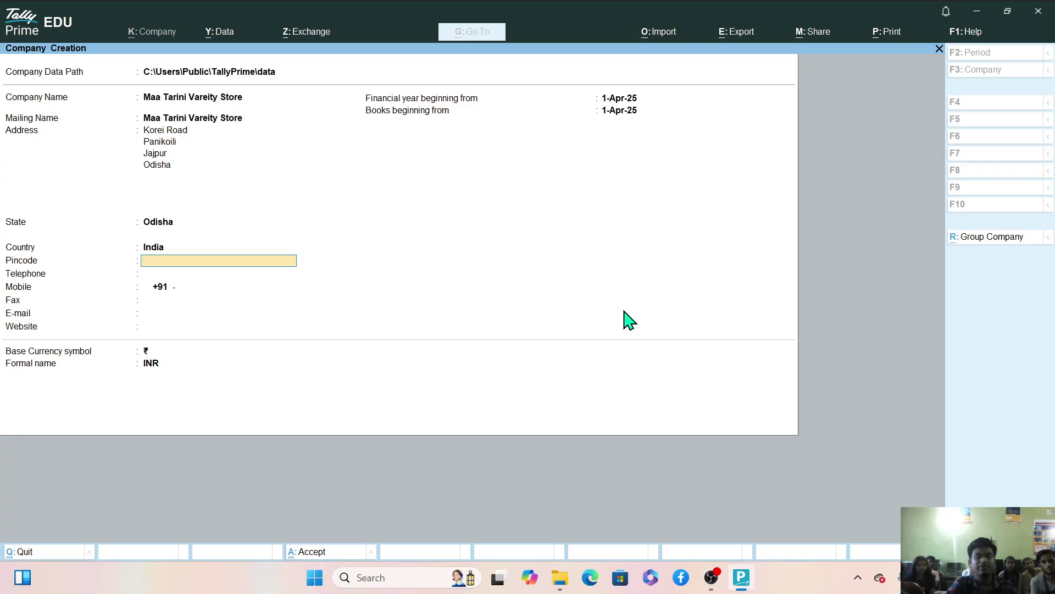
key("BackSpace")
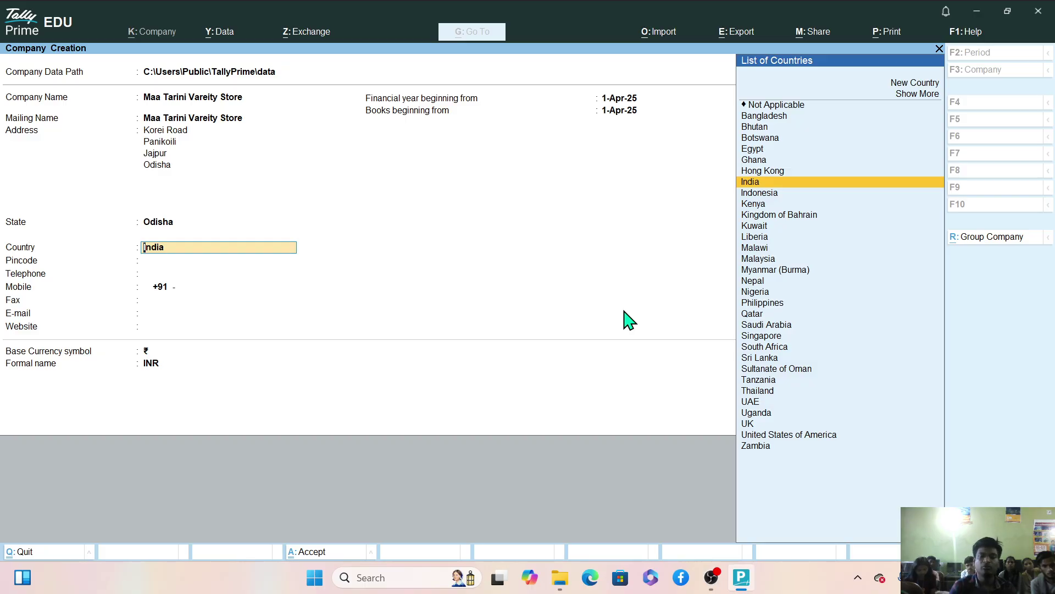
key("Return")
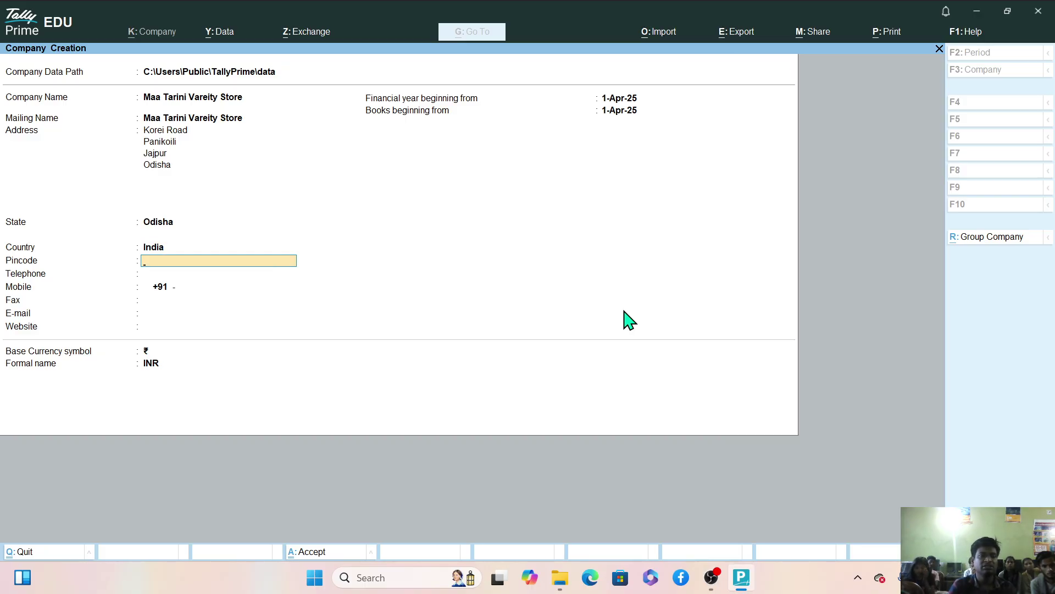
Fill in the company's pincode and type its telephone number.
type("75")
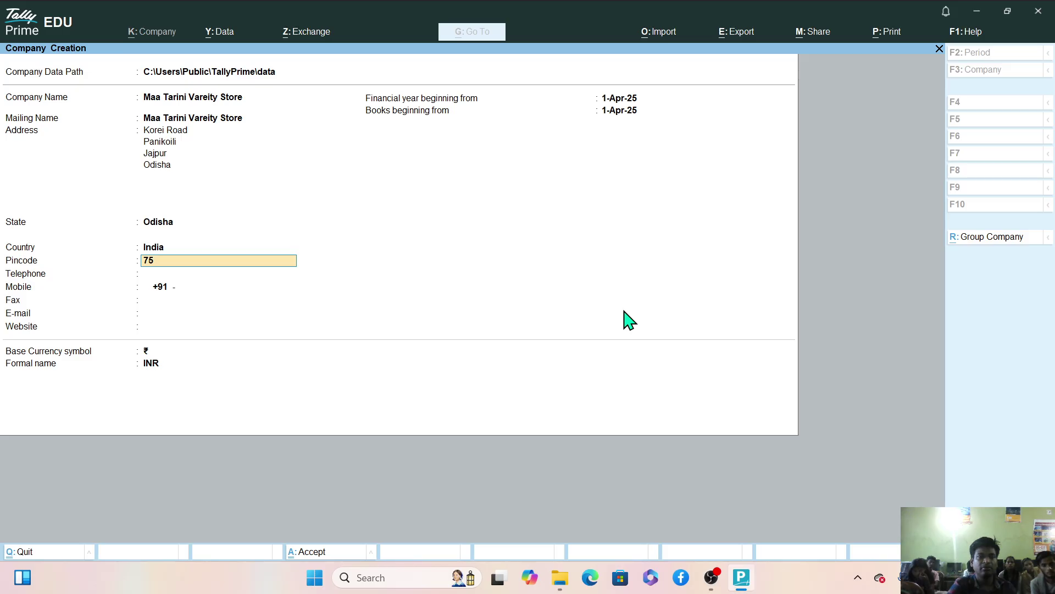
type("5043")
key("Return")
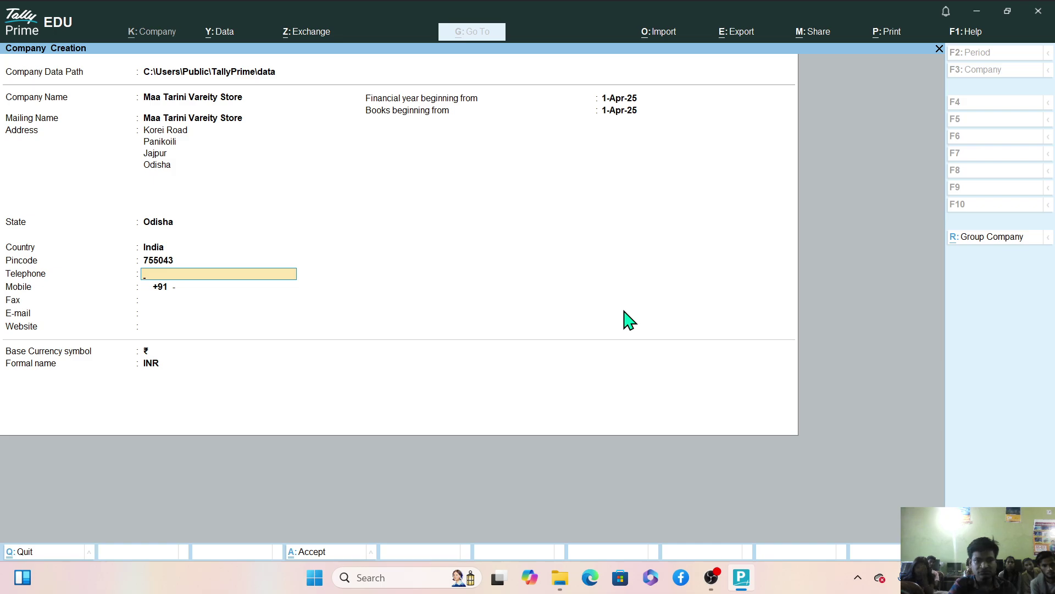
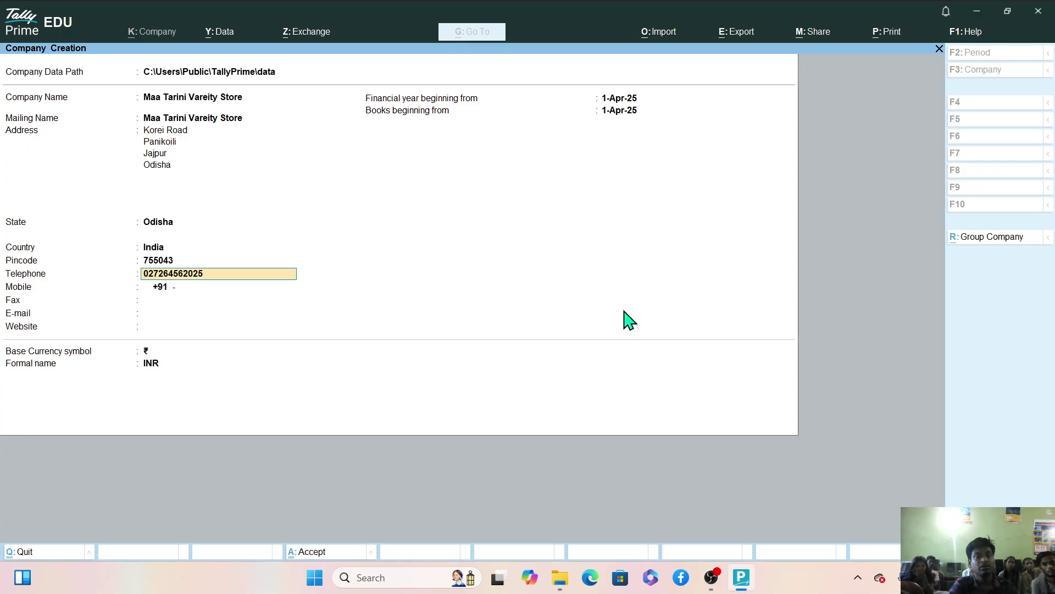
Confirm the telephone number, enter the company's mobile number, and leave Fax blank.
key("Return")
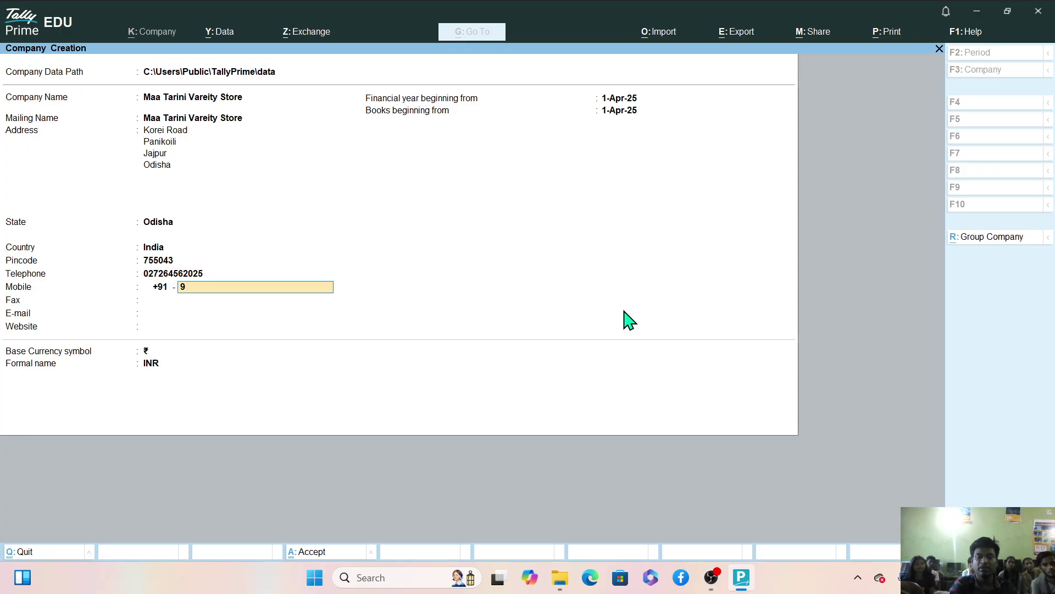
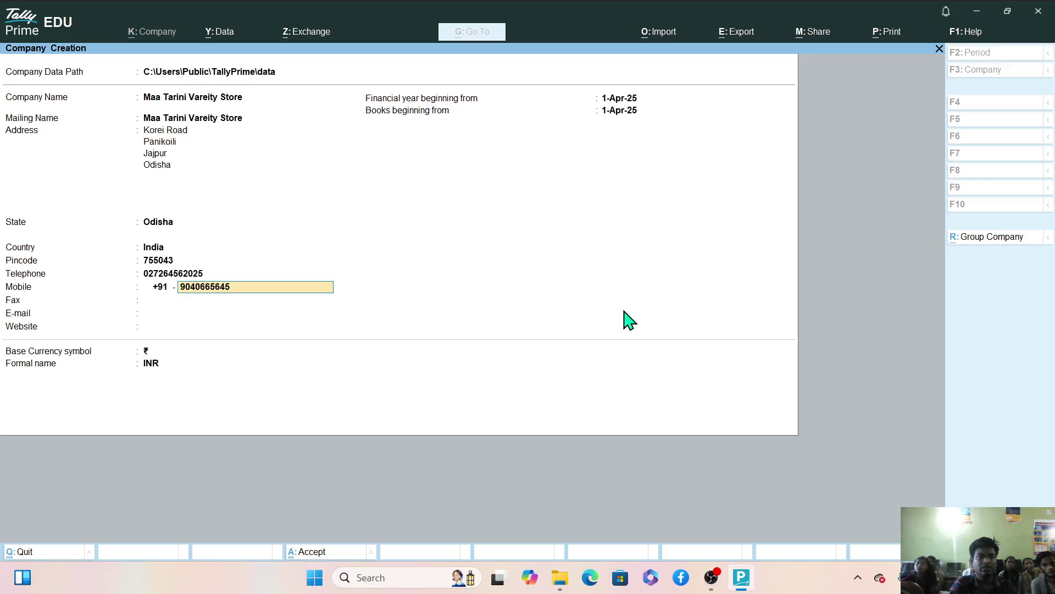
key("Return")
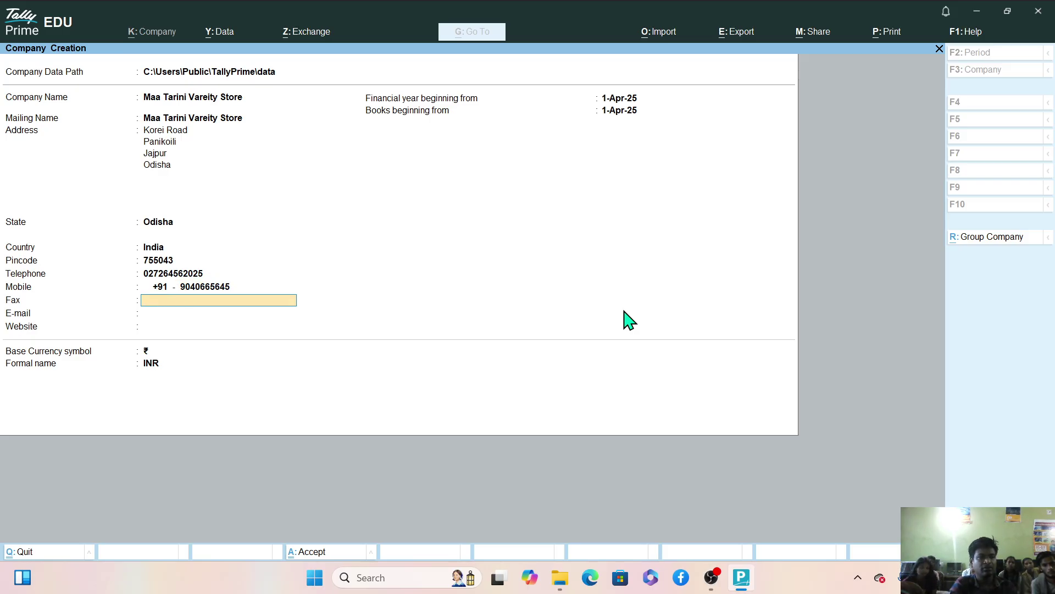
key("Return")
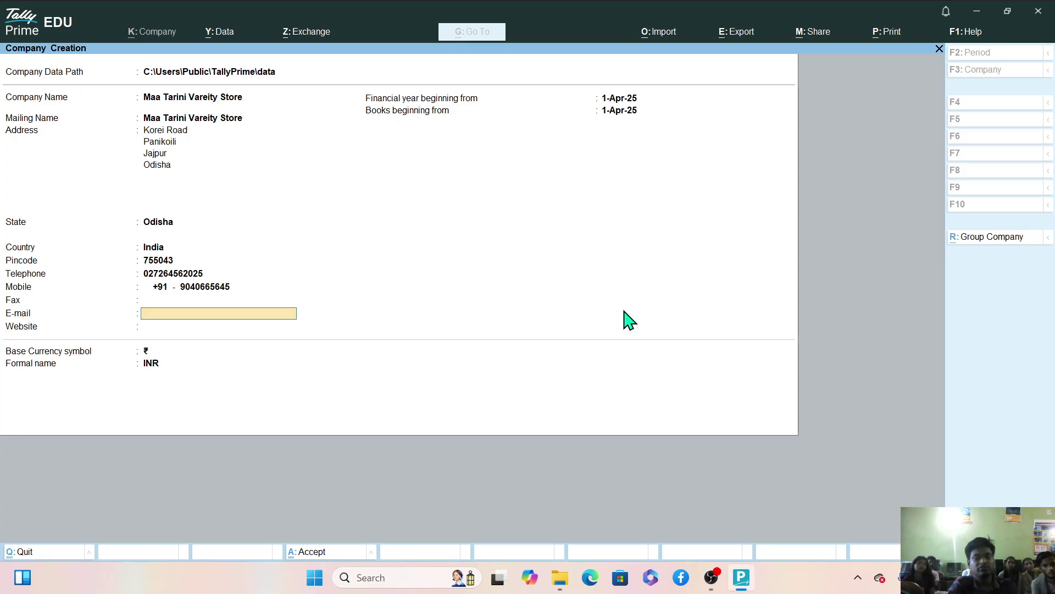
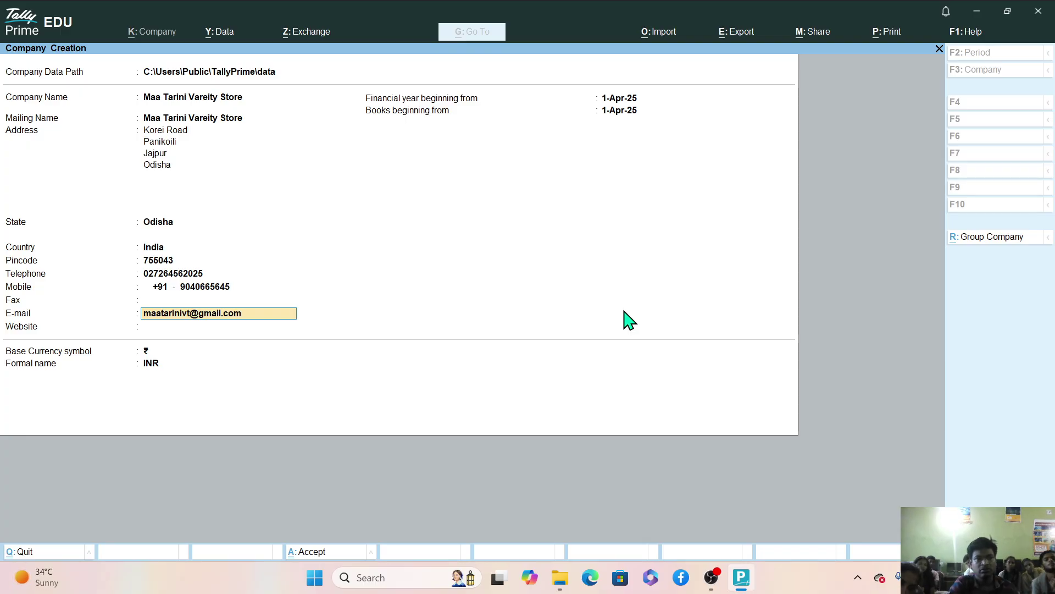
Enter the company's Gmail e-mail address and the website maatarinvt.com.
key("Return")
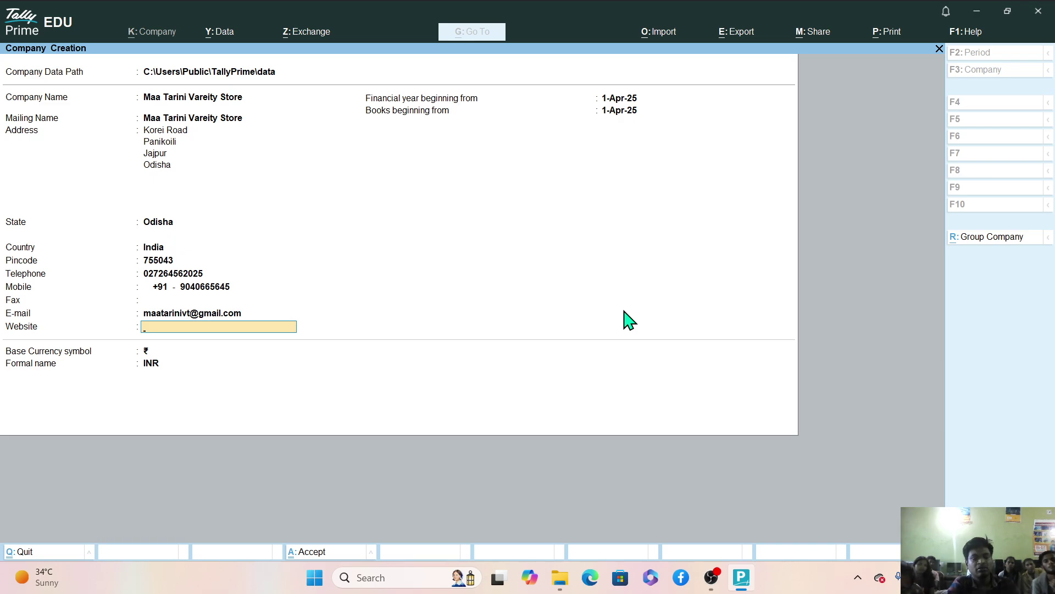
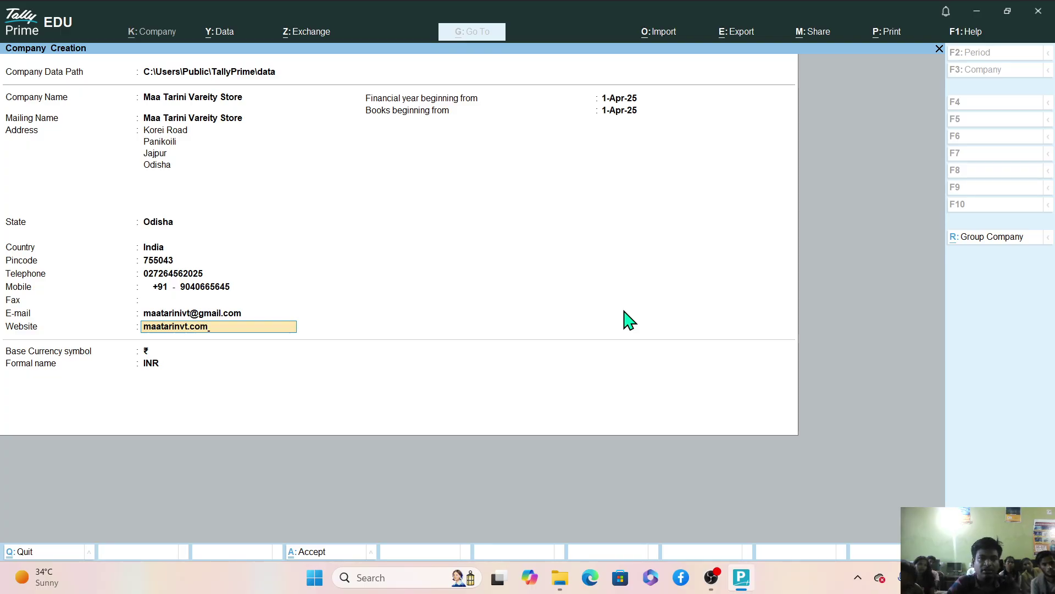
key("Return")
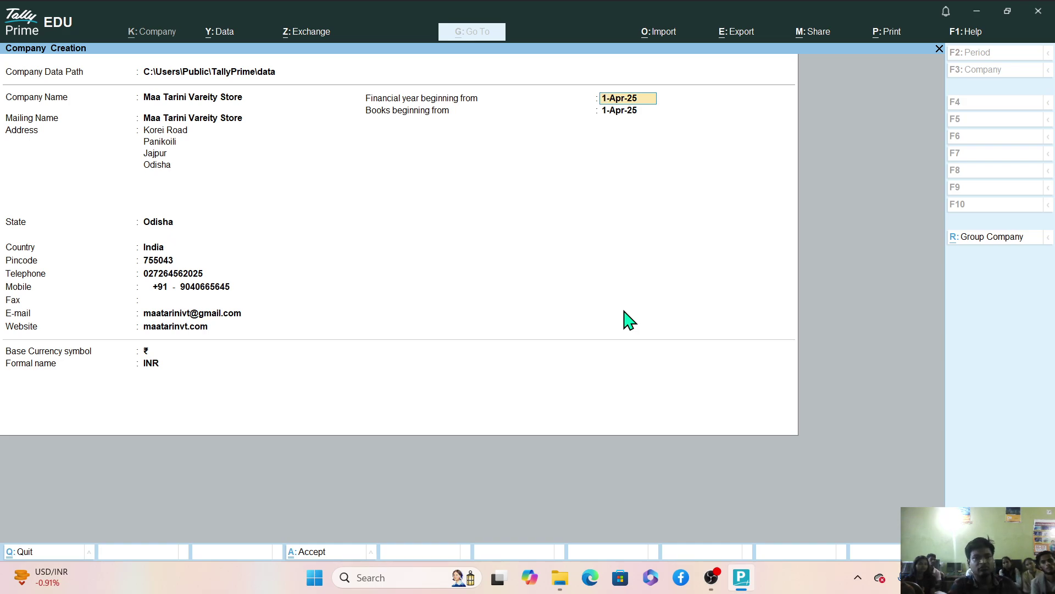
Enter 01-04-2025 as the financial year beginning date.
type("01-")
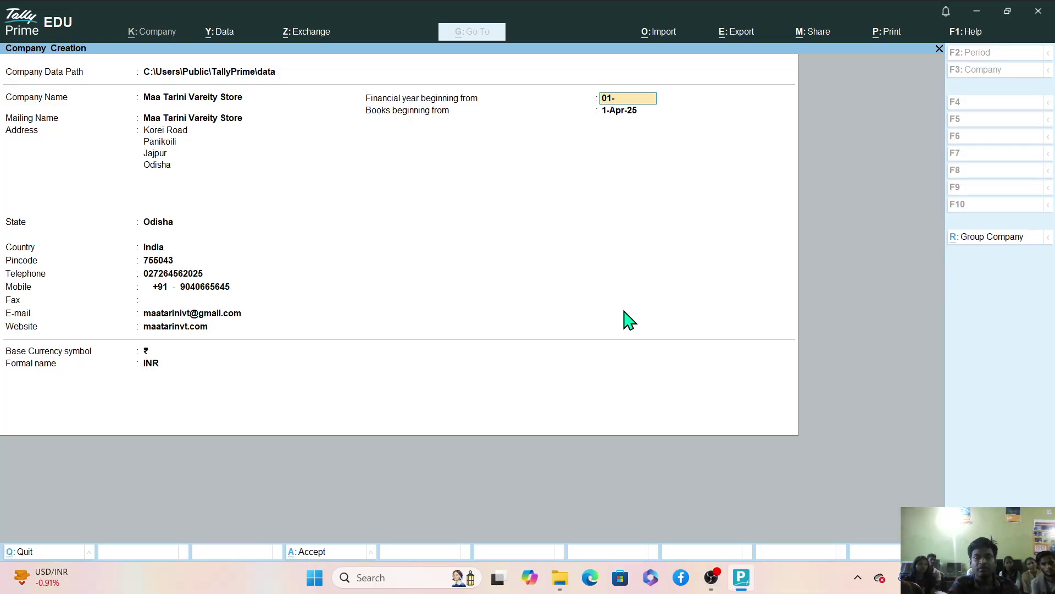
type("04-2")
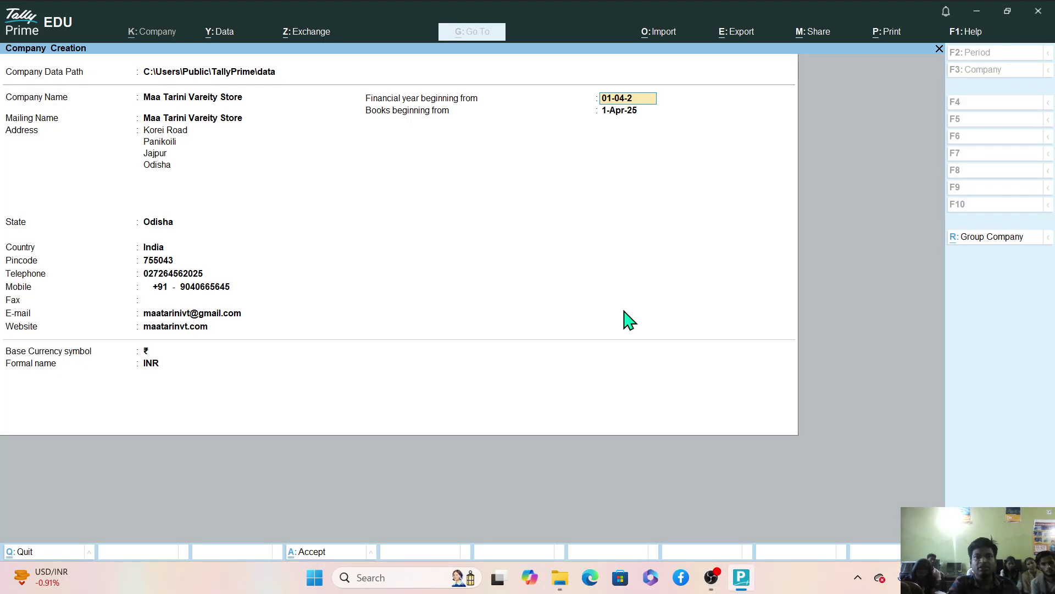
type("025")
key("Return")
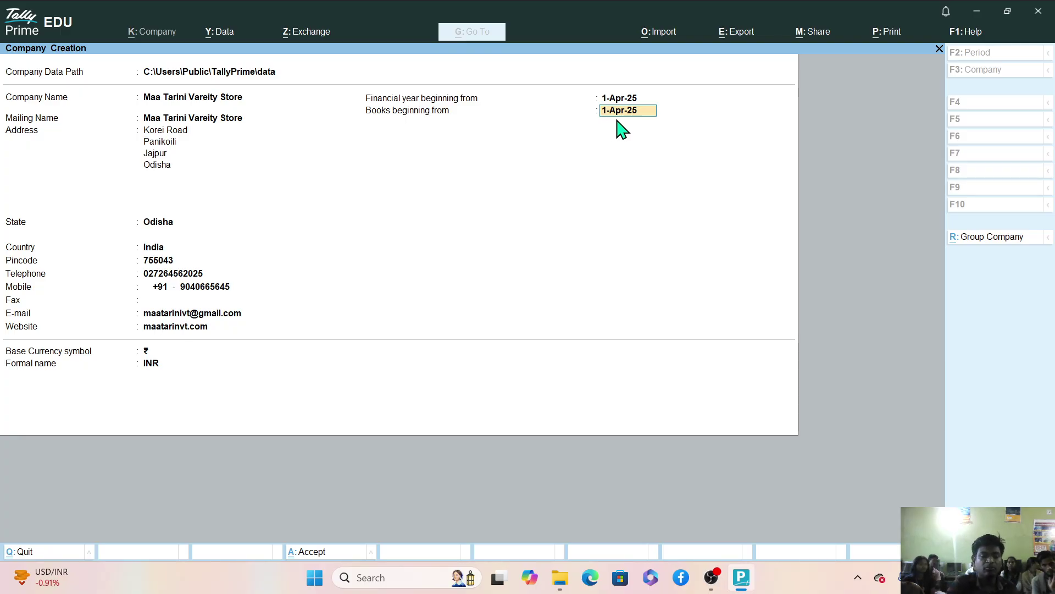
Enter 02-08-2025 as the books beginning date, fixing mistyped digits along the way.
type("0")
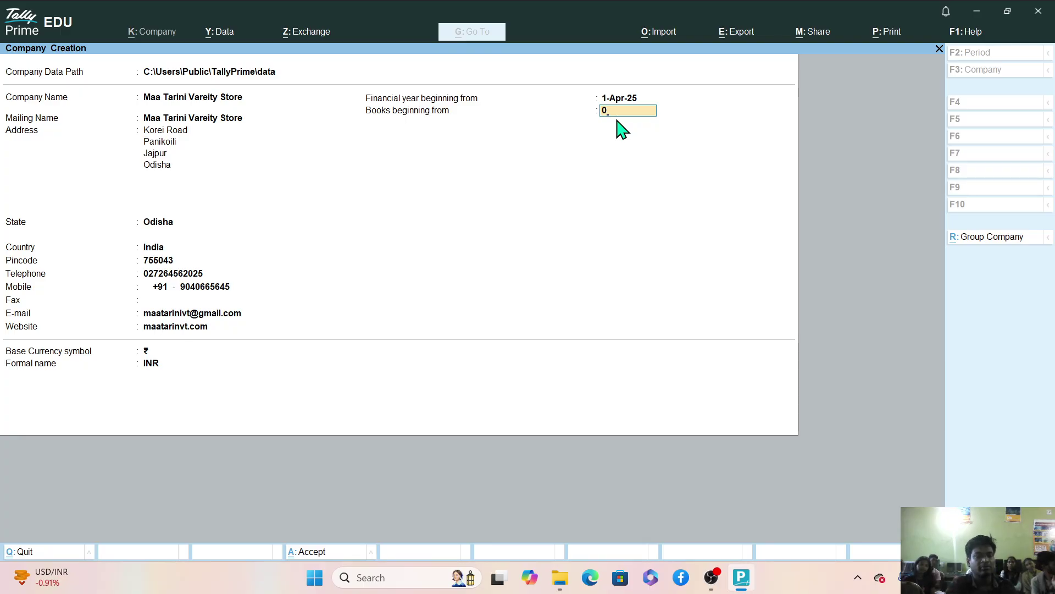
type("2-08-20")
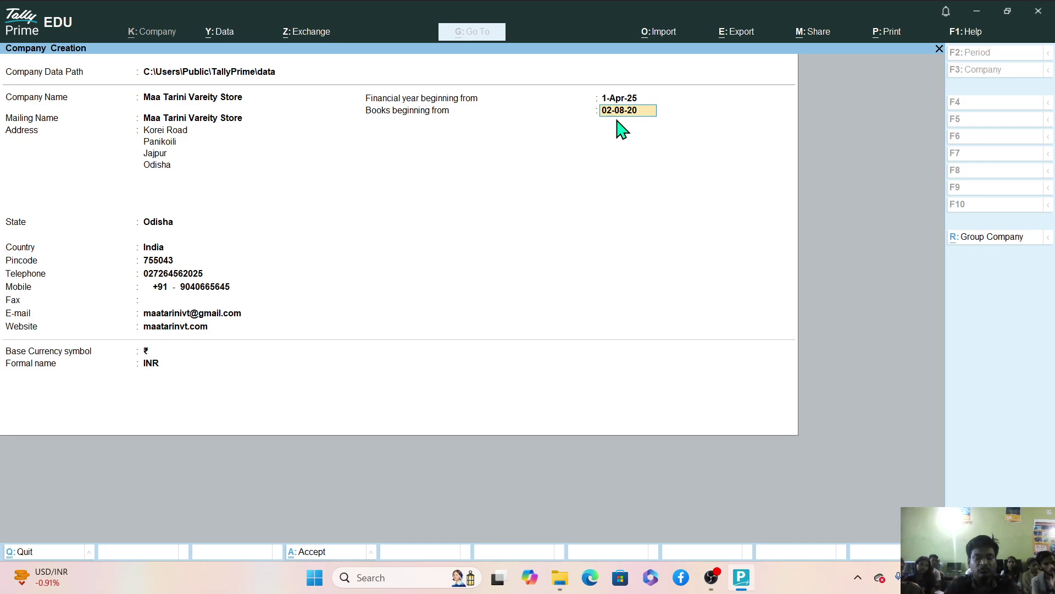
type("25")
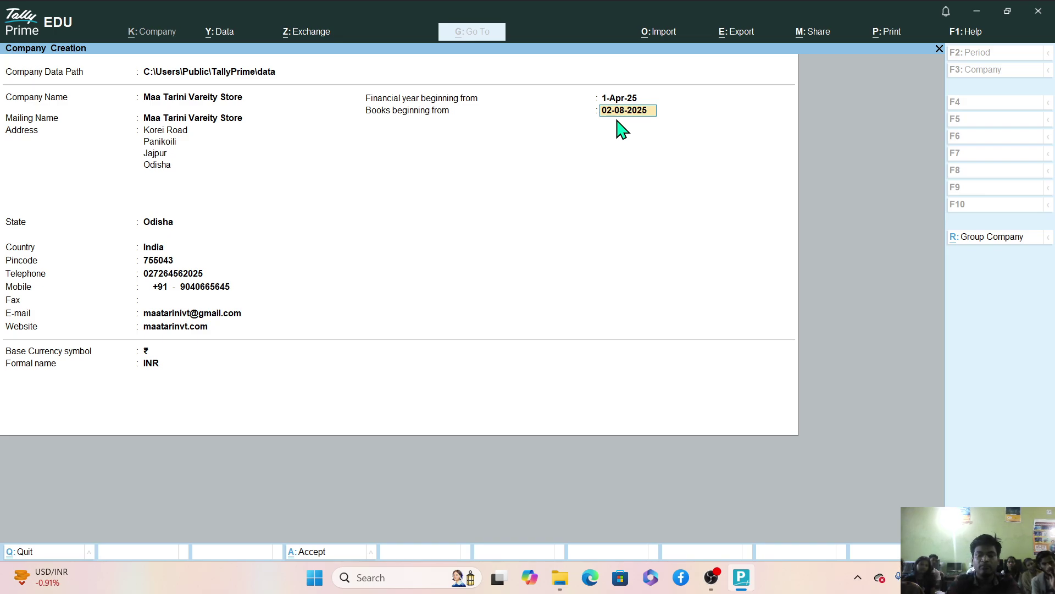
key("Return")
key("BackSpace")
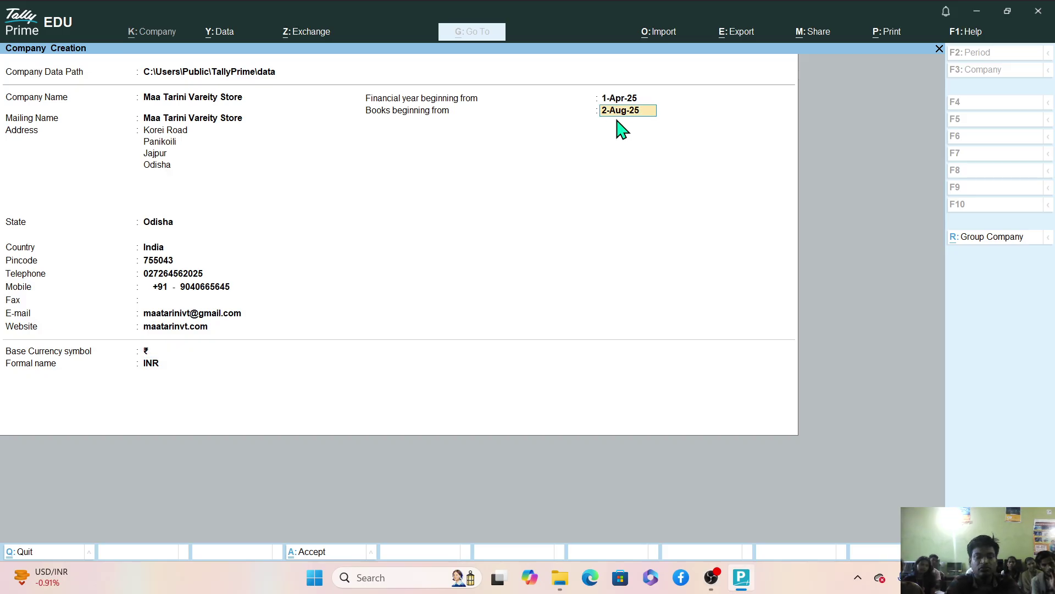
type("03-08-20")
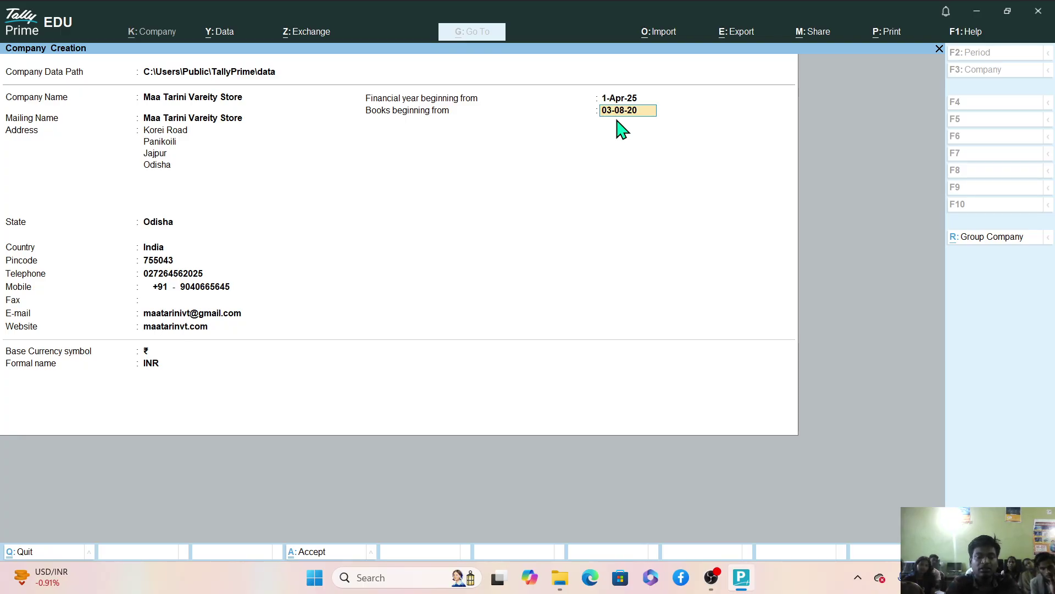
type("25")
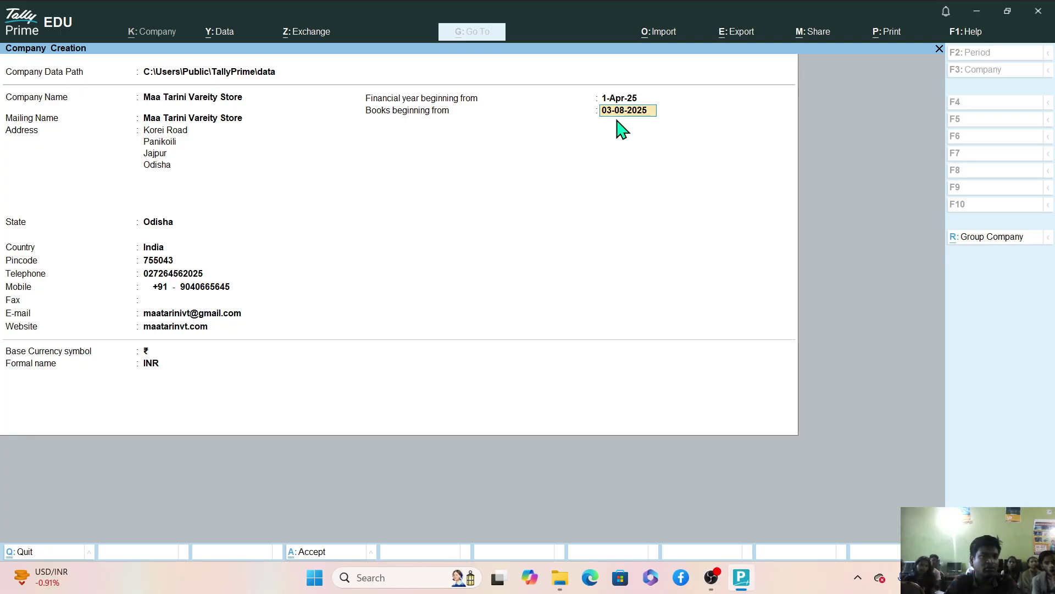
key("BackSpace")
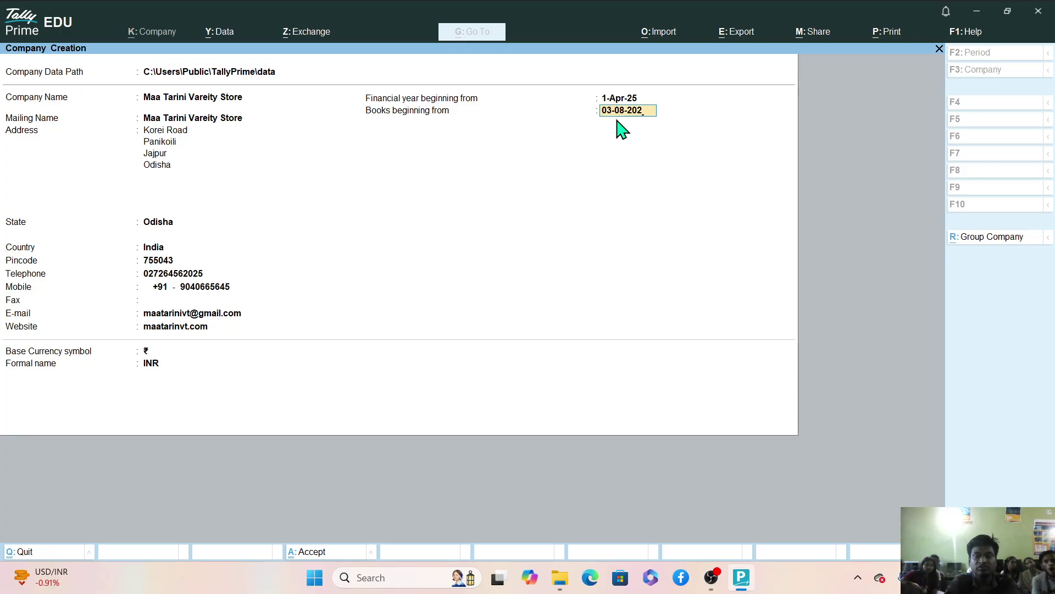
type("02")
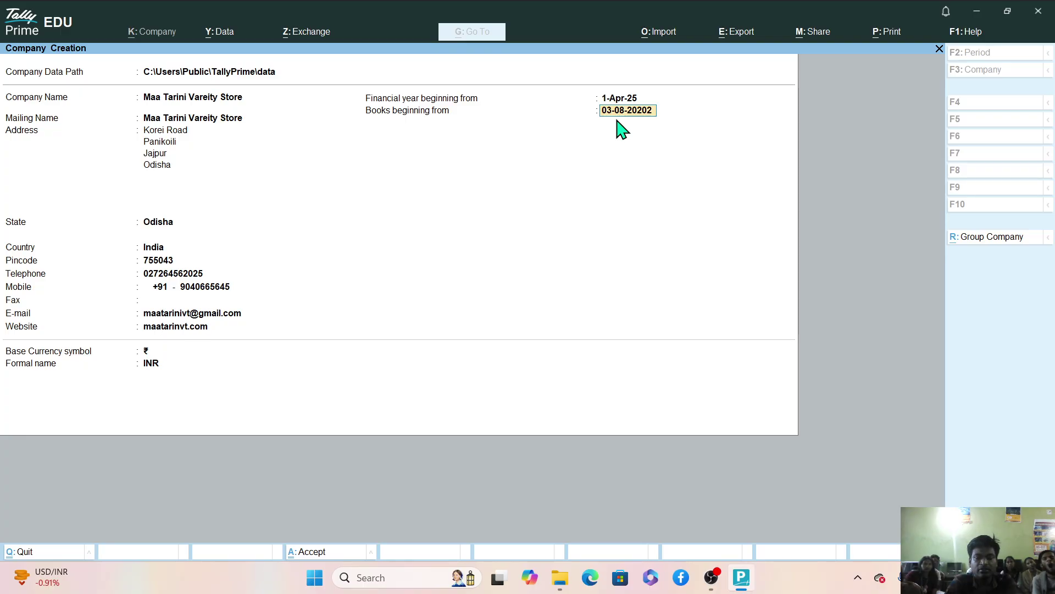
key("BackSpace")
key("BackSpace")
key("BackSpace")
key("BackSpace")
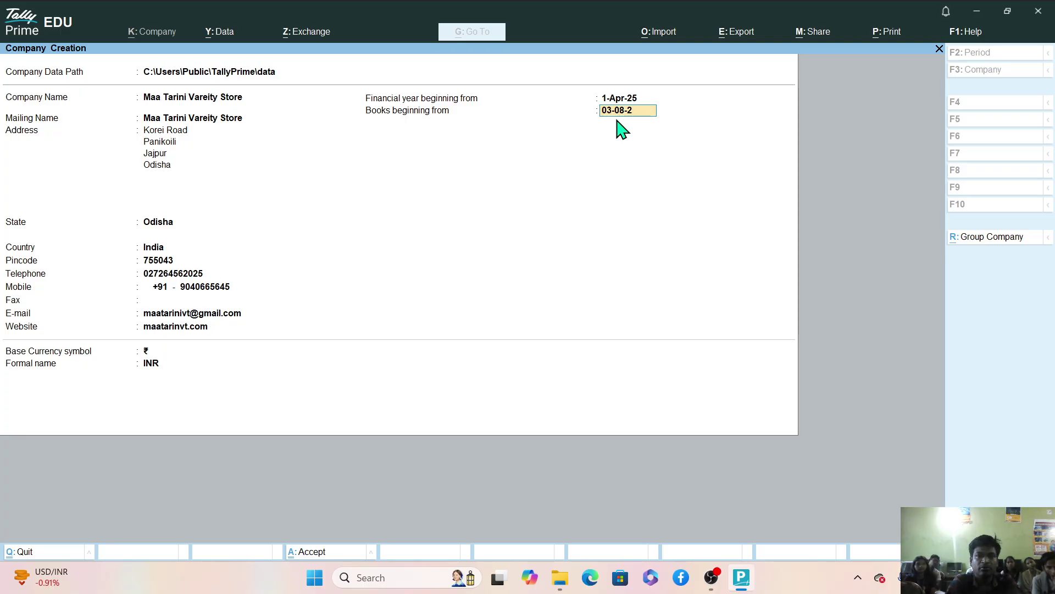
key("BackSpace")
key("BackSpace")
key("BackSpace")
key("BackSpace")
key("BackSpace")
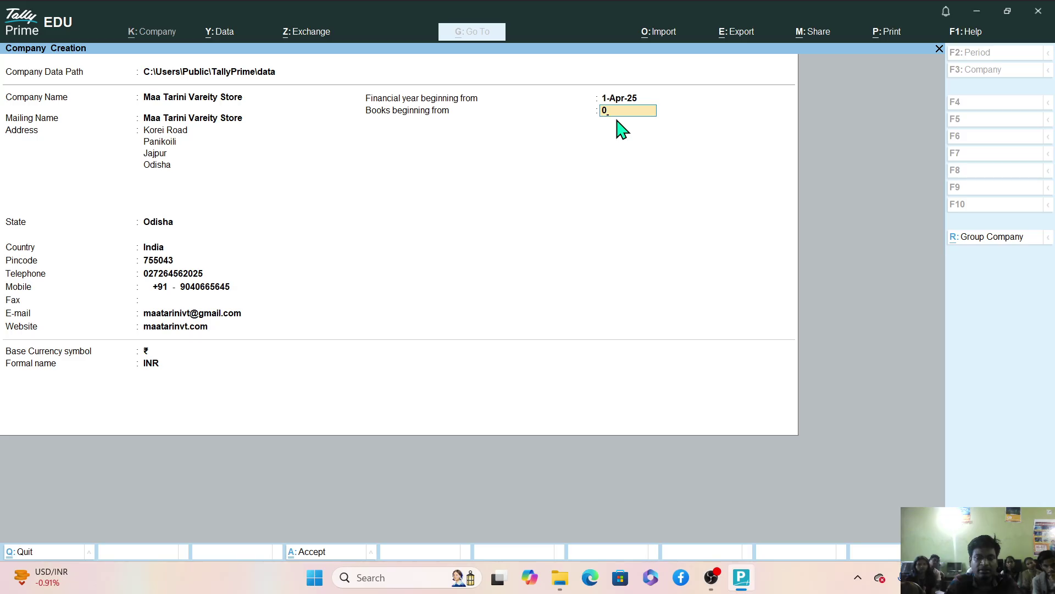
type("2-08")
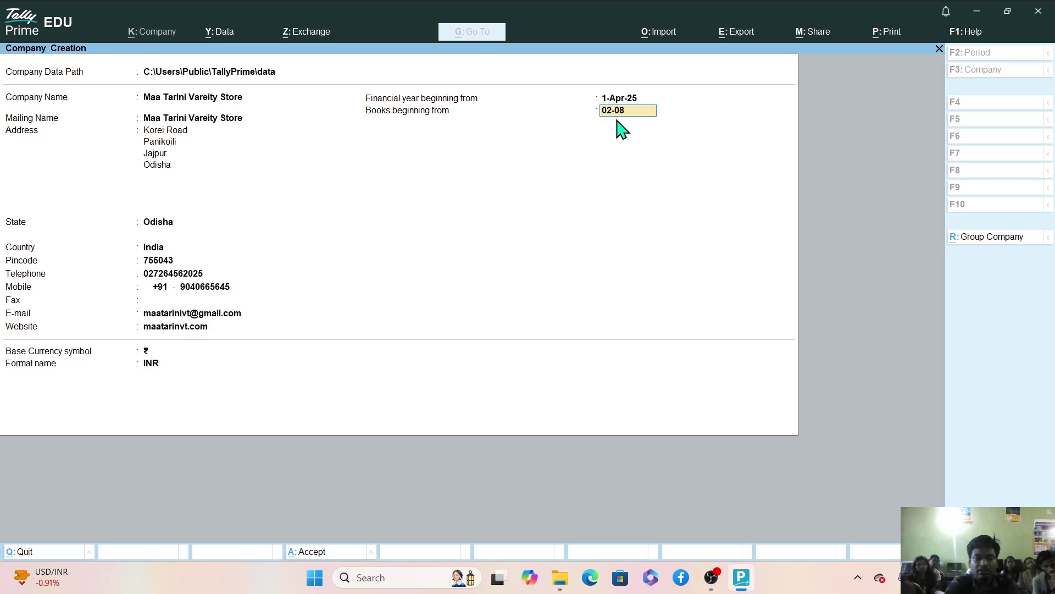
type("-20")
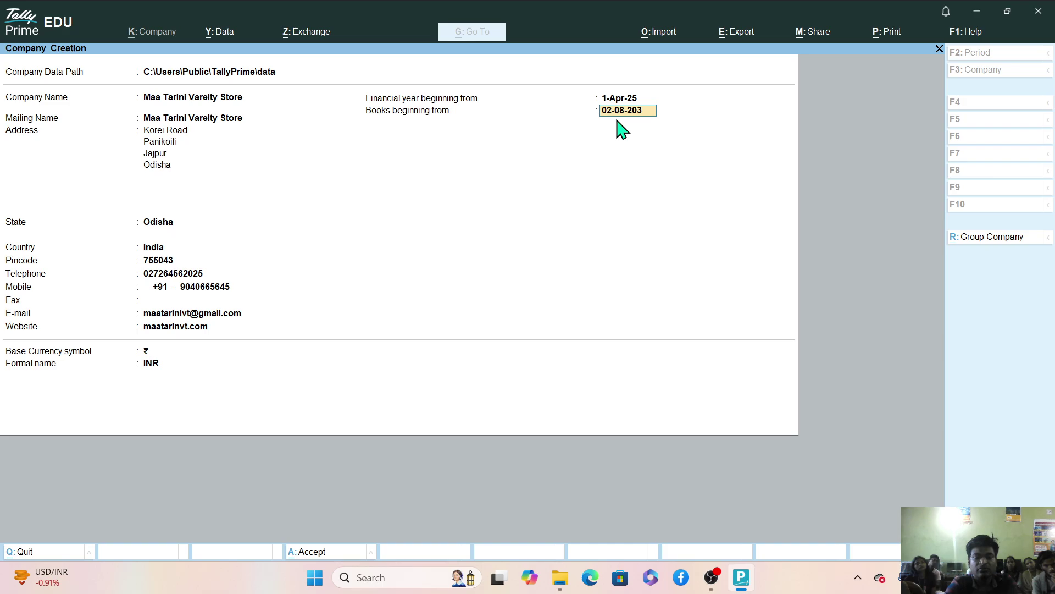
type("25")
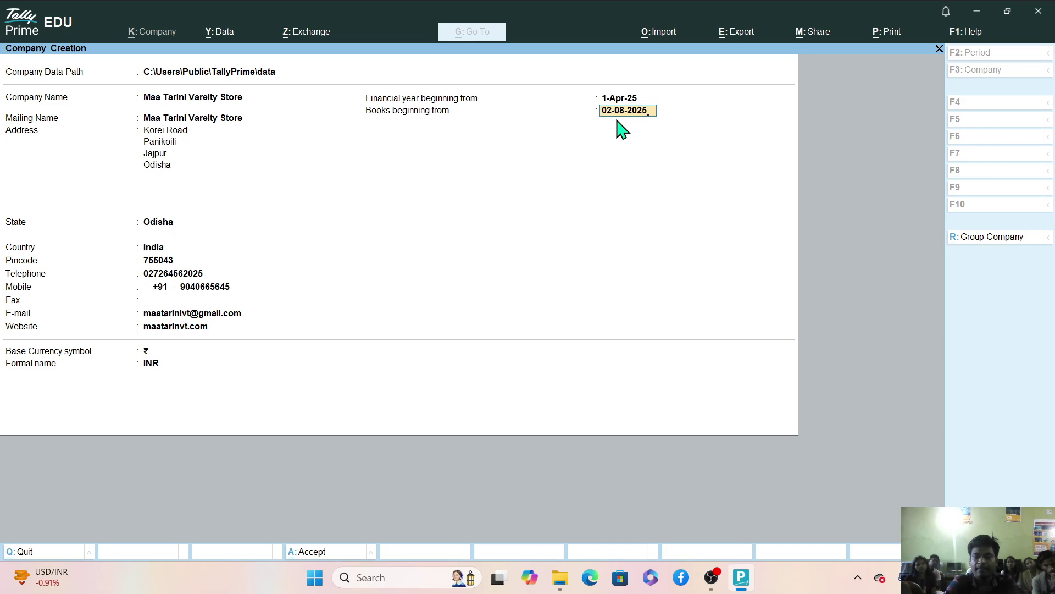
key("Return")
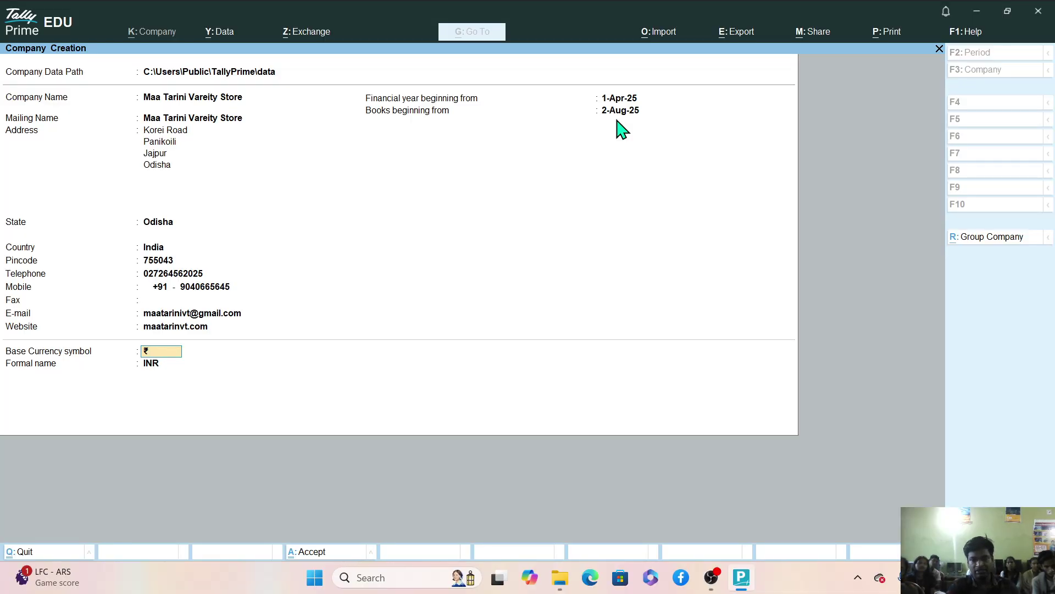
Move the OBS webcam overlay to the bottom-left corner and return to TallyPrime.
mouse_move(709, 583)
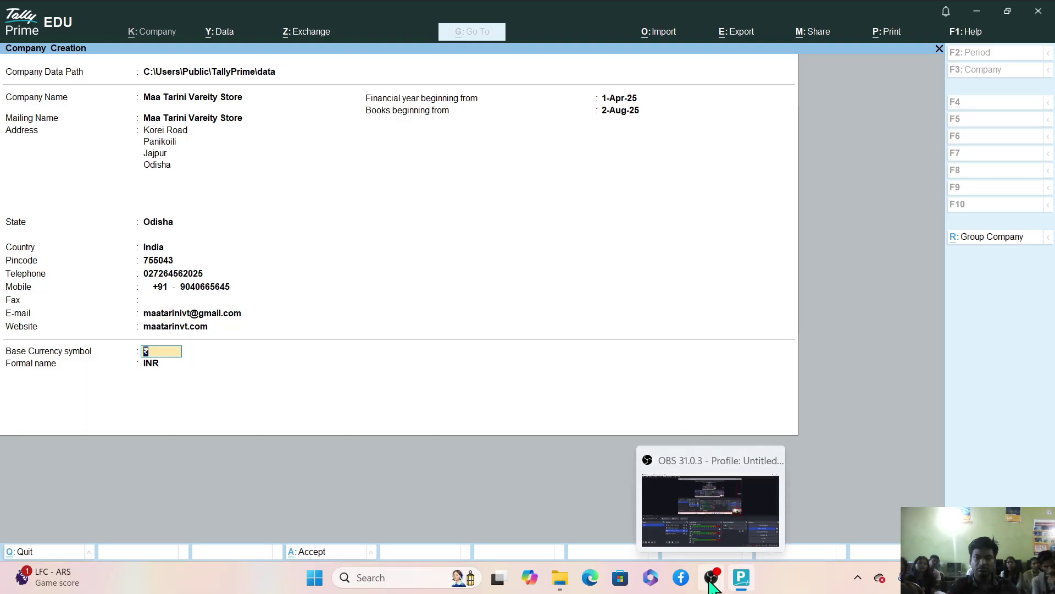
left_click(718, 522)
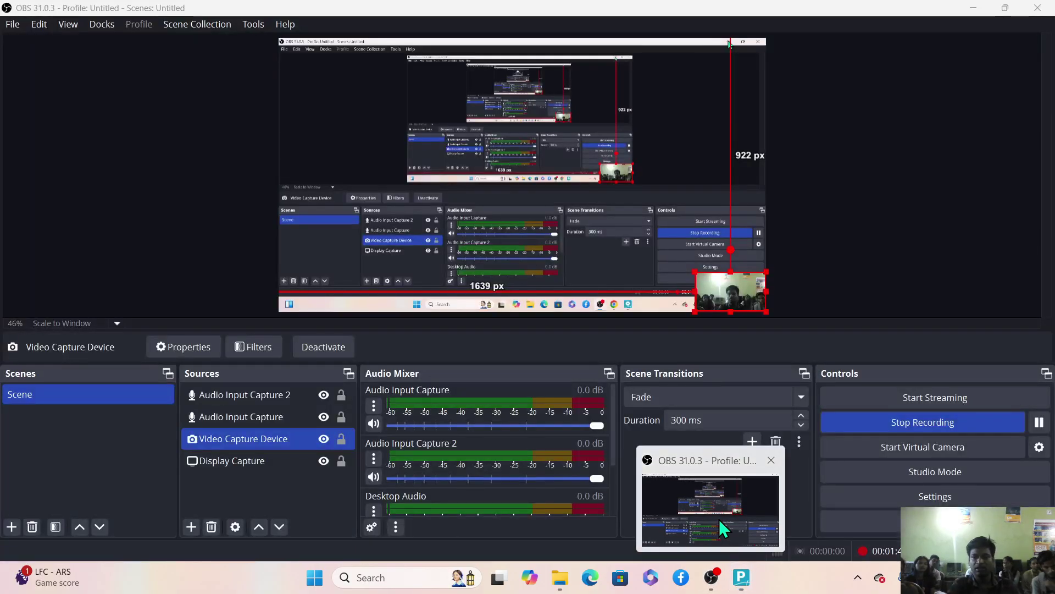
left_click_drag(738, 305, 320, 290)
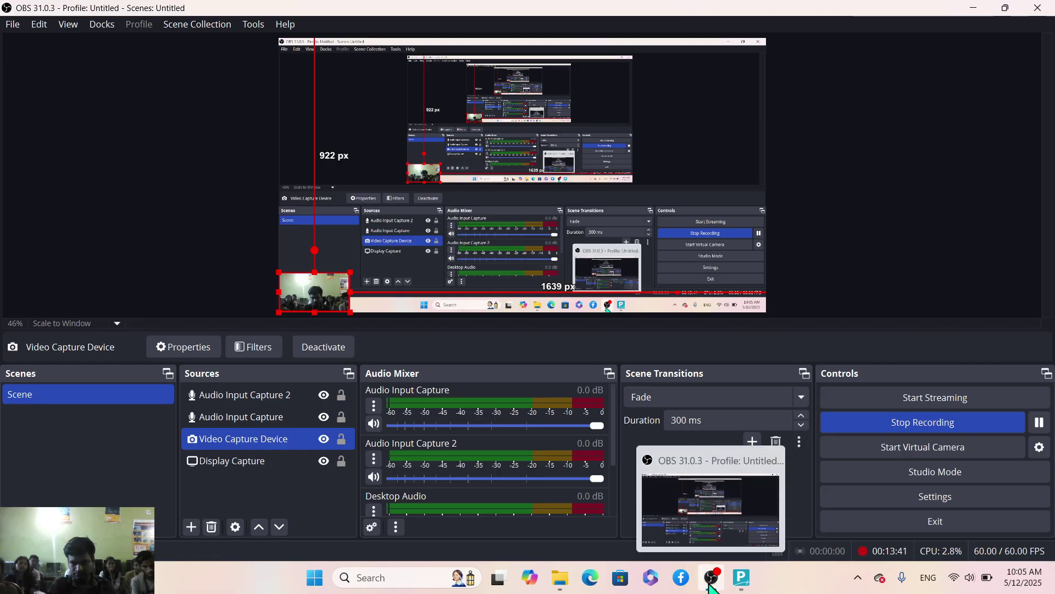
left_click(741, 577)
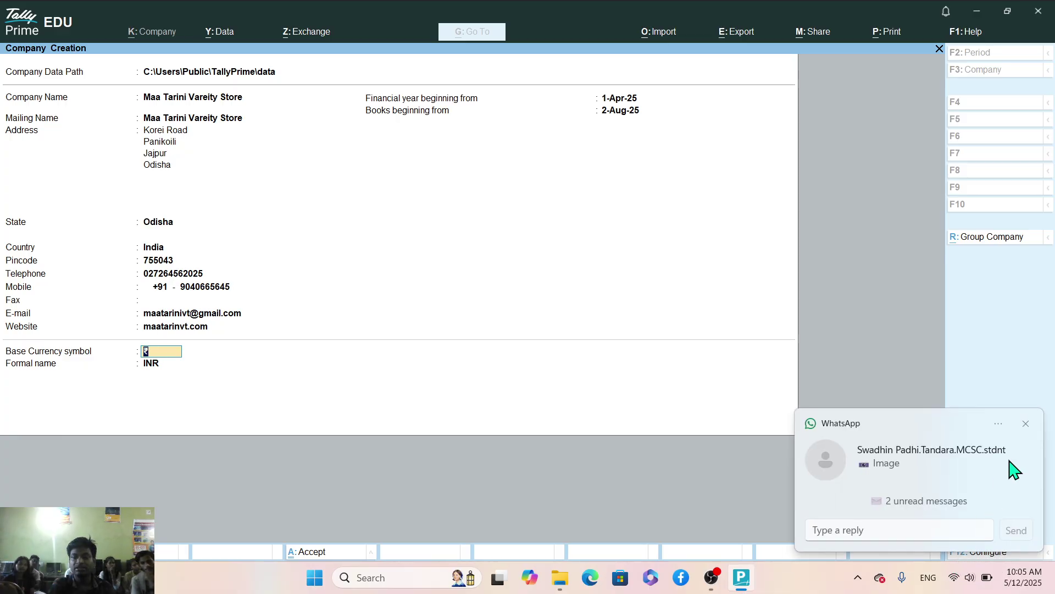
left_click(1026, 423)
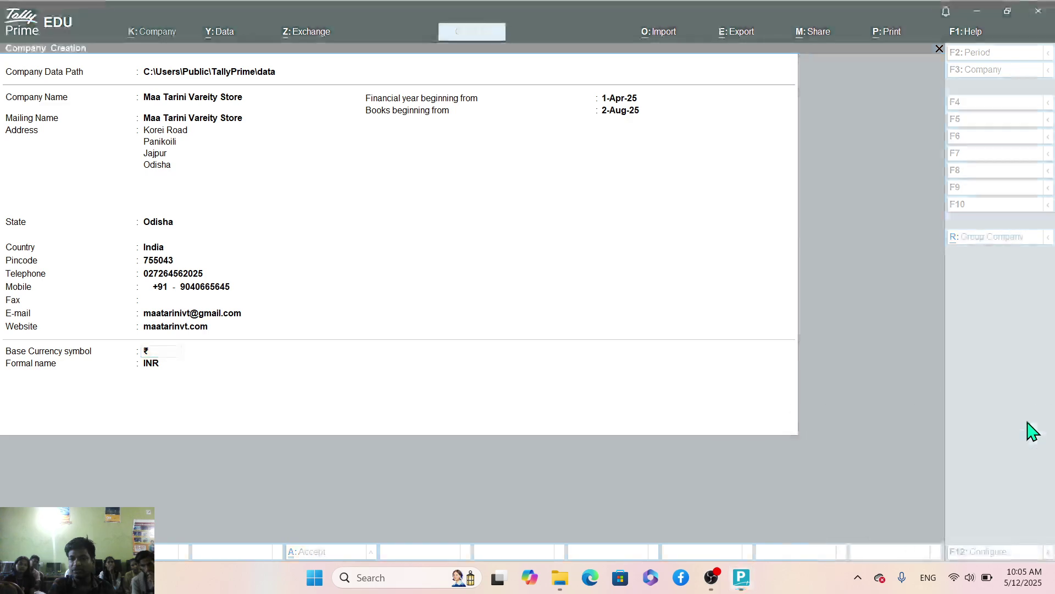
Turn on Provide Additional Base Currency details (set to Yes) in the company configuration.
left_click(1032, 432)
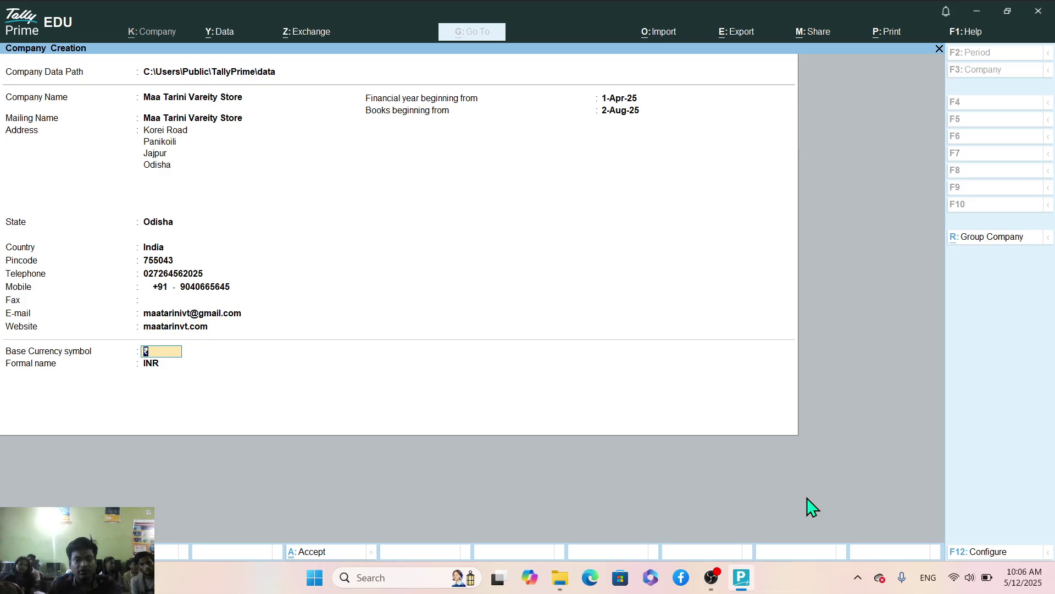
key("ctrl+a")
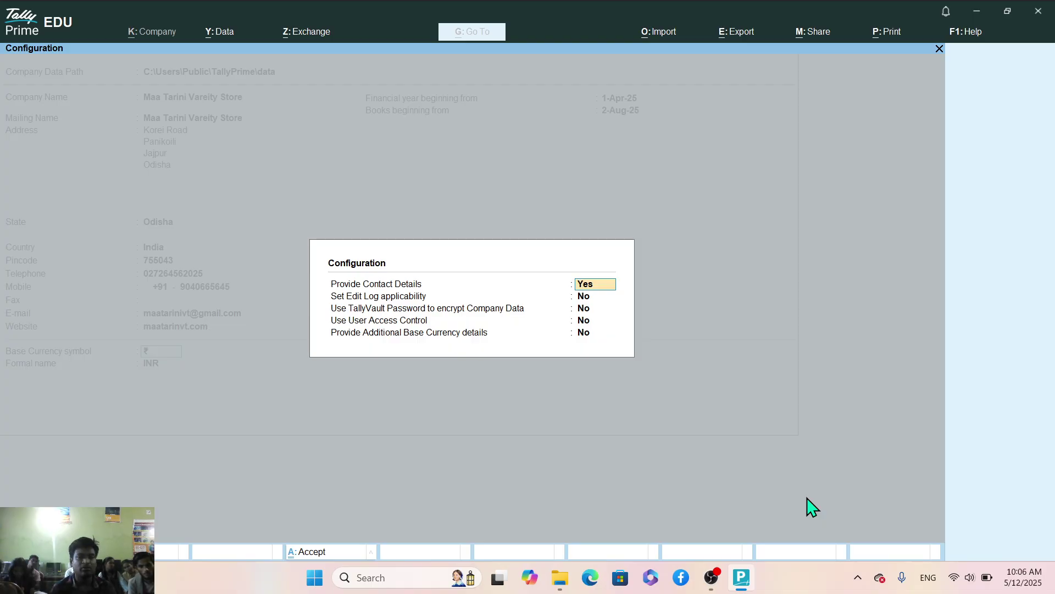
key("Return")
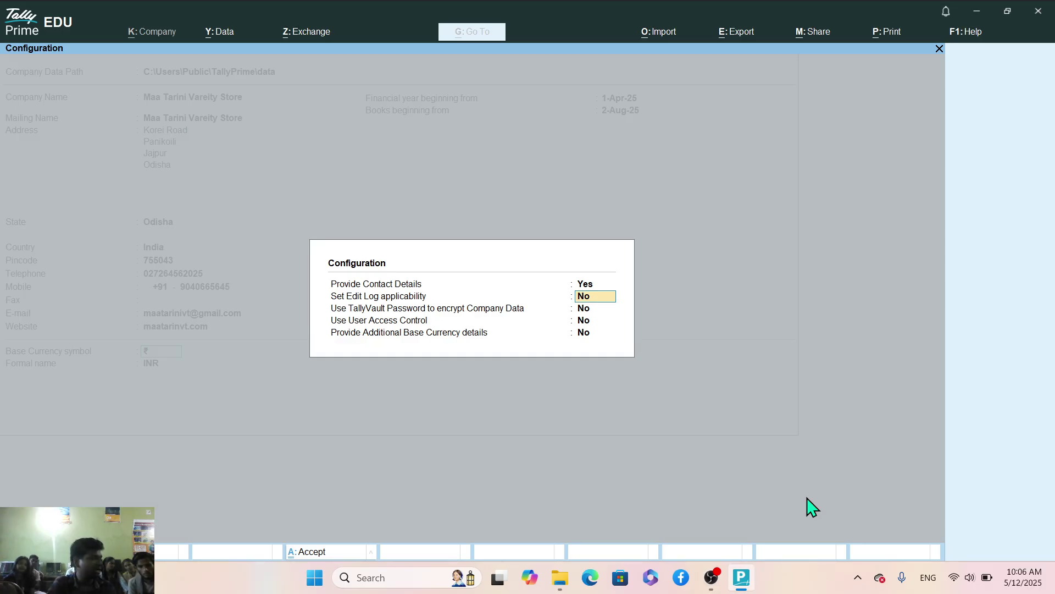
key("Return")
key("Return")
key("Return")
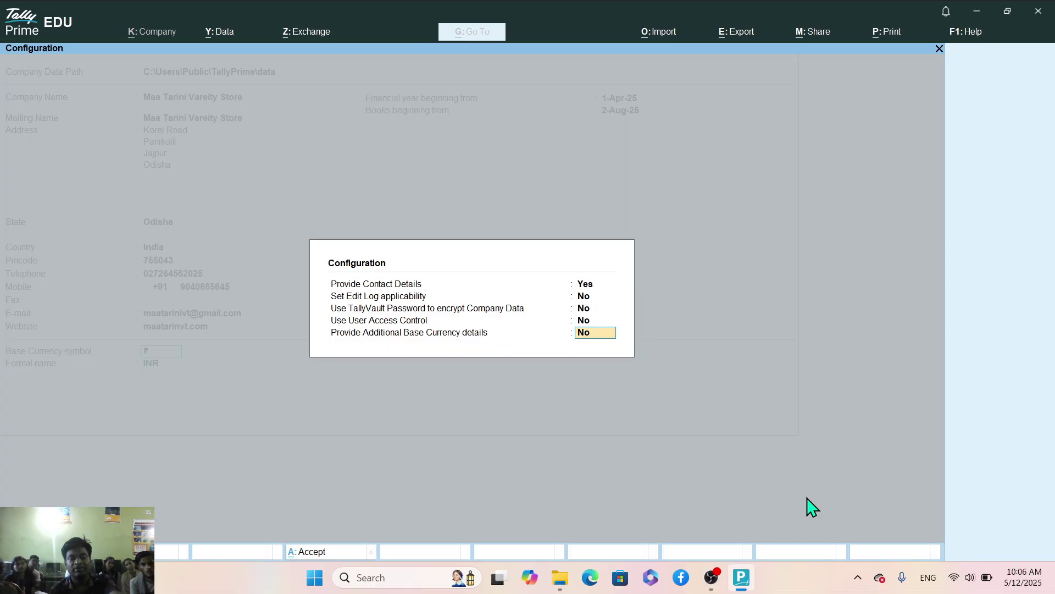
type("y")
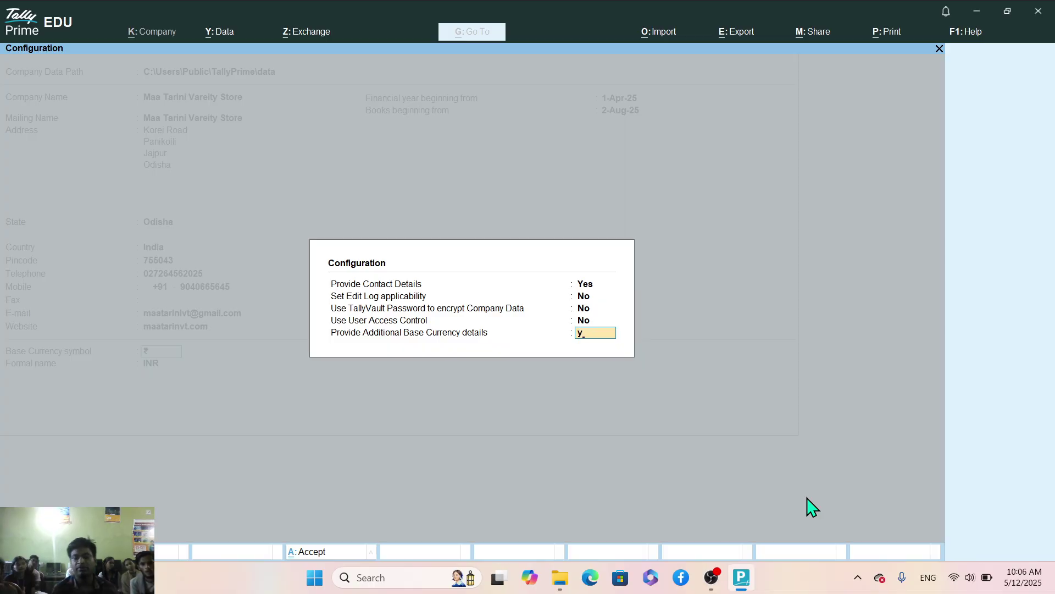
key("Return")
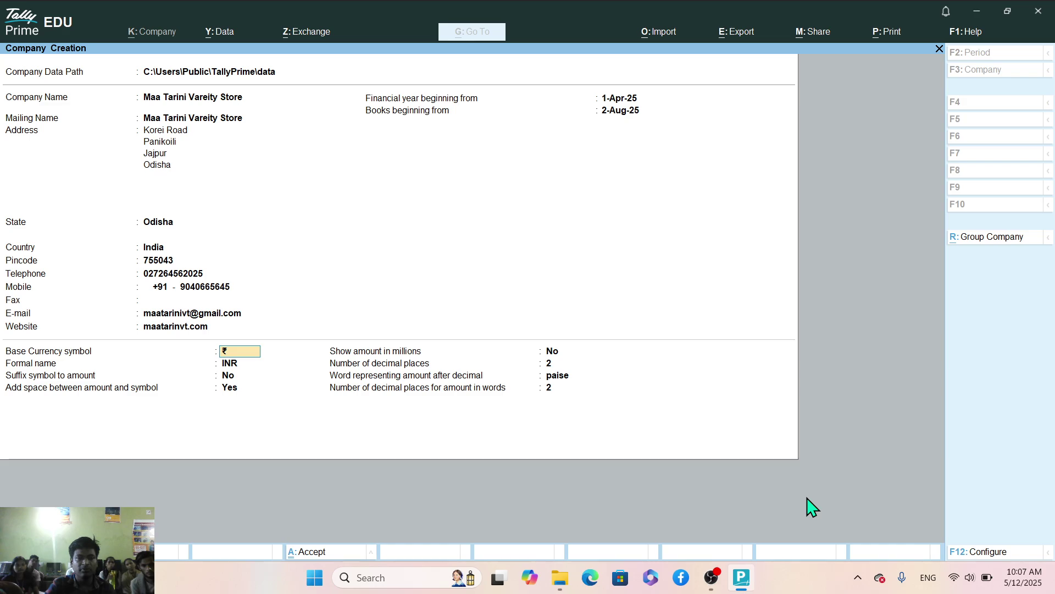
Keep ₹ and INR as base currency symbol and formal name, then search Windows for 'paint'.
key("Return")
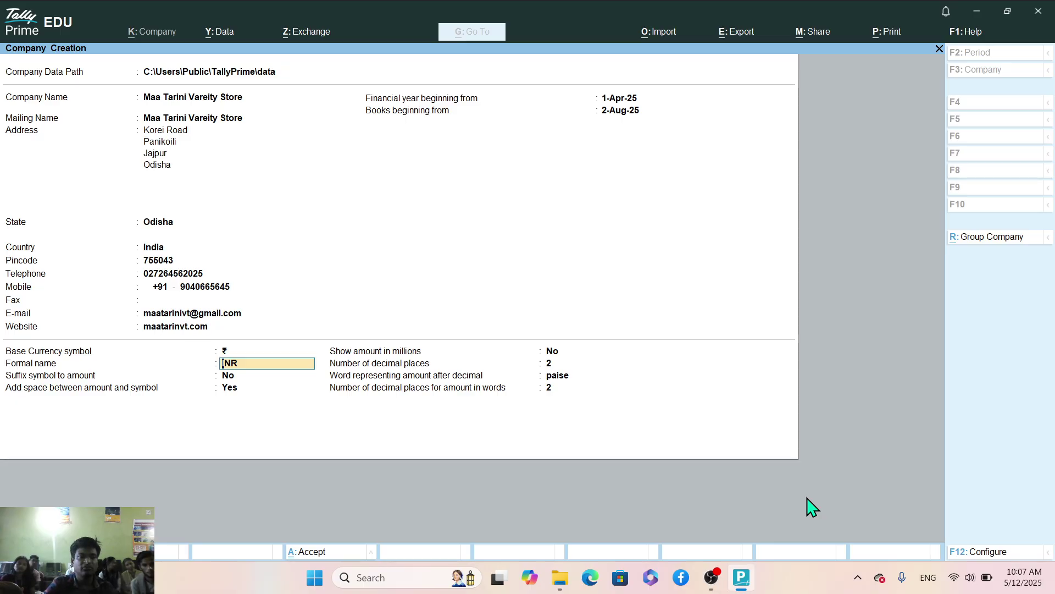
key("Return")
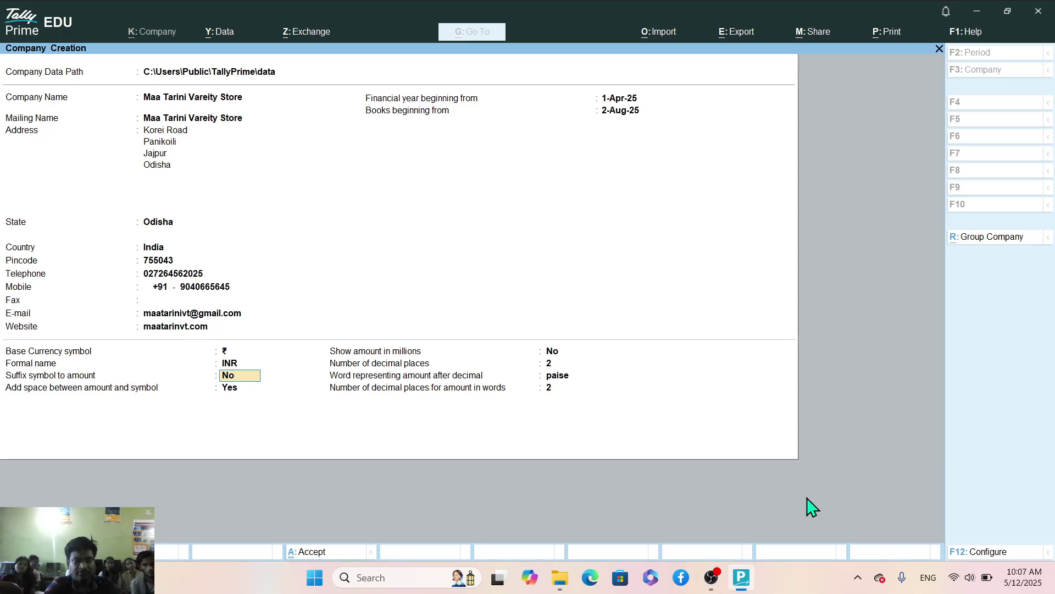
key("super")
type("paint")
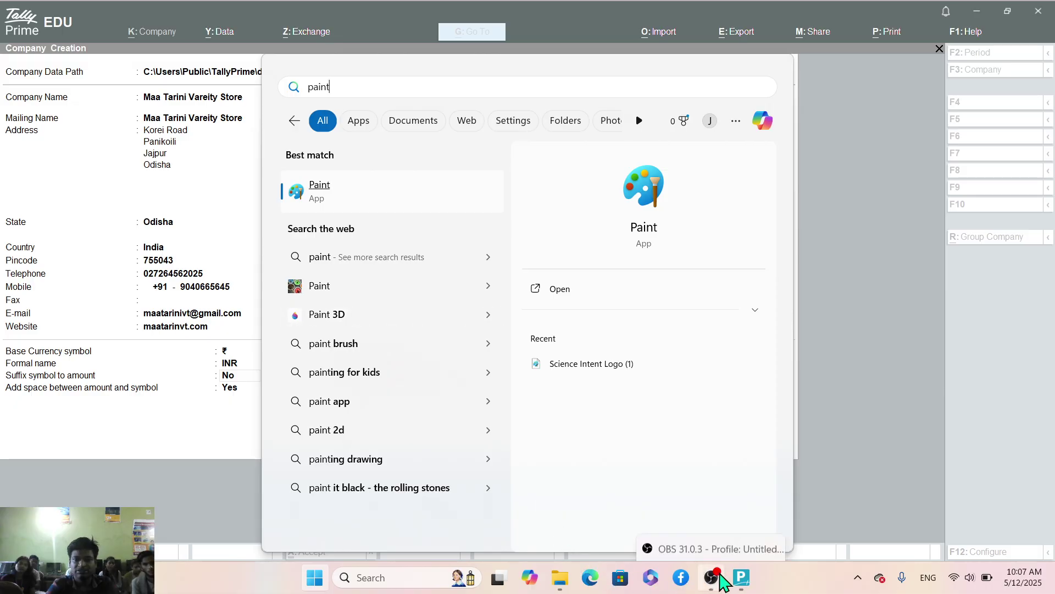
Move the OBS webcam overlay to the bottom-right corner, then return to TallyPrime's Company Creation form.
left_click(711, 577)
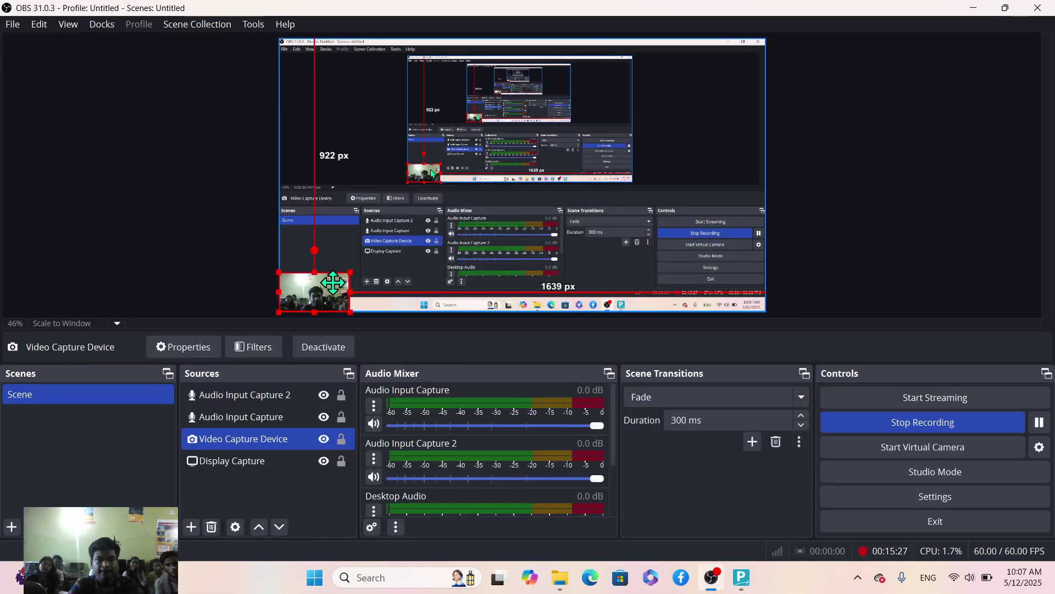
left_click_drag(330, 287, 745, 285)
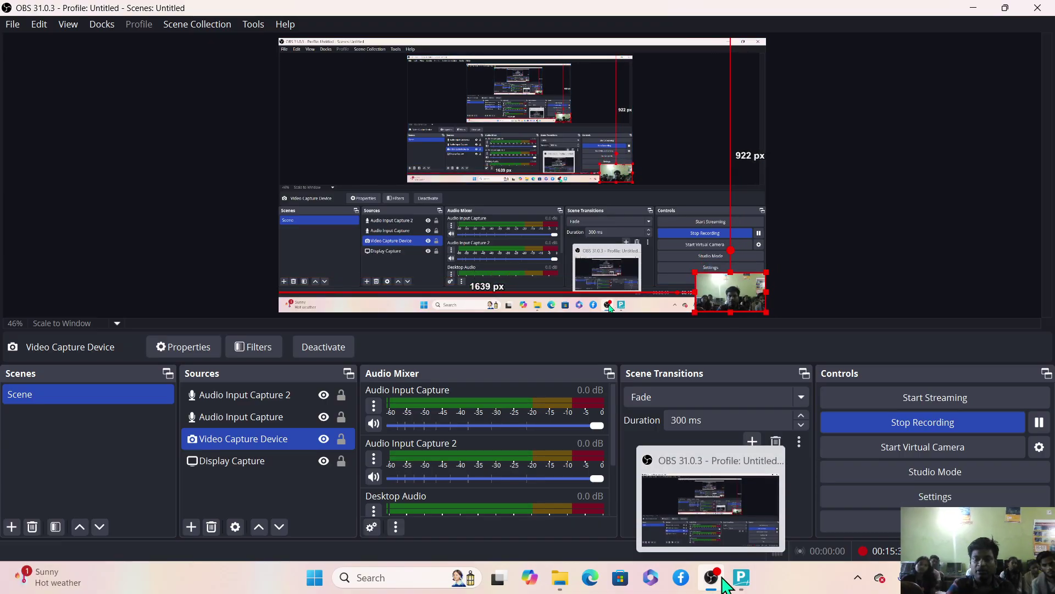
left_click(740, 577)
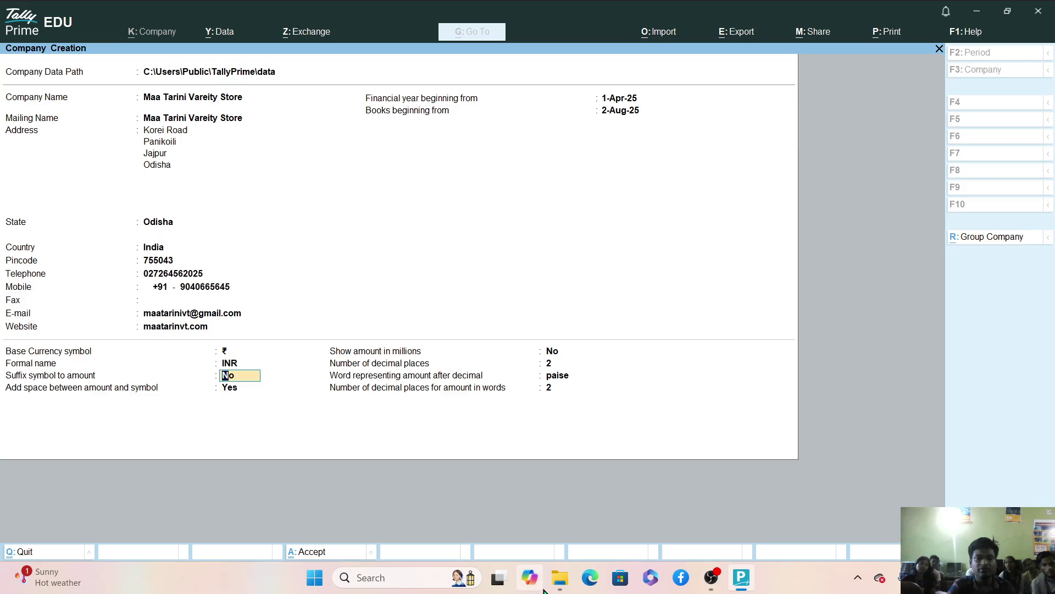
left_click(499, 578)
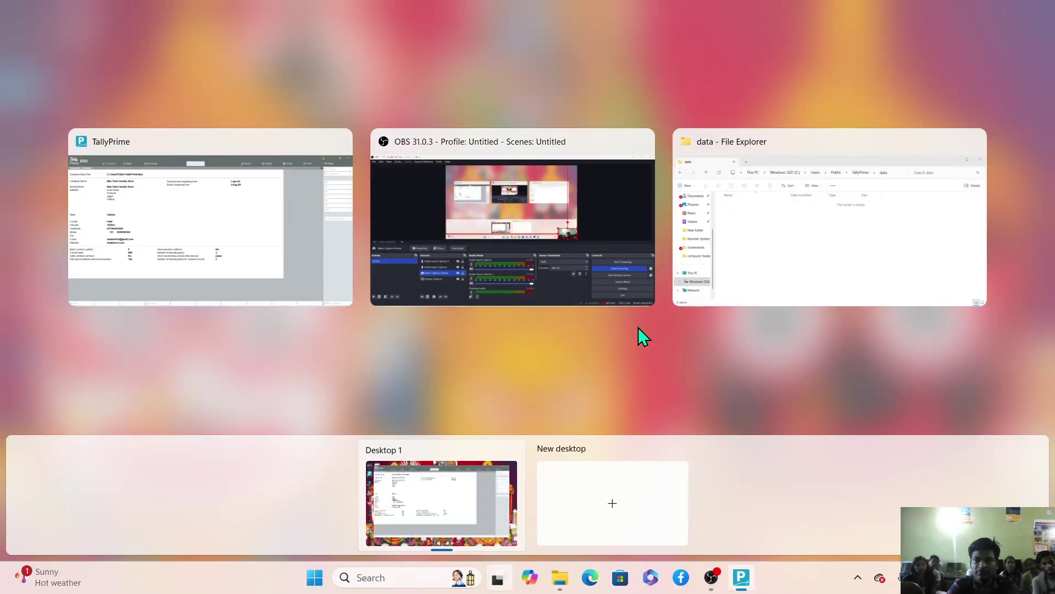
left_click(314, 253)
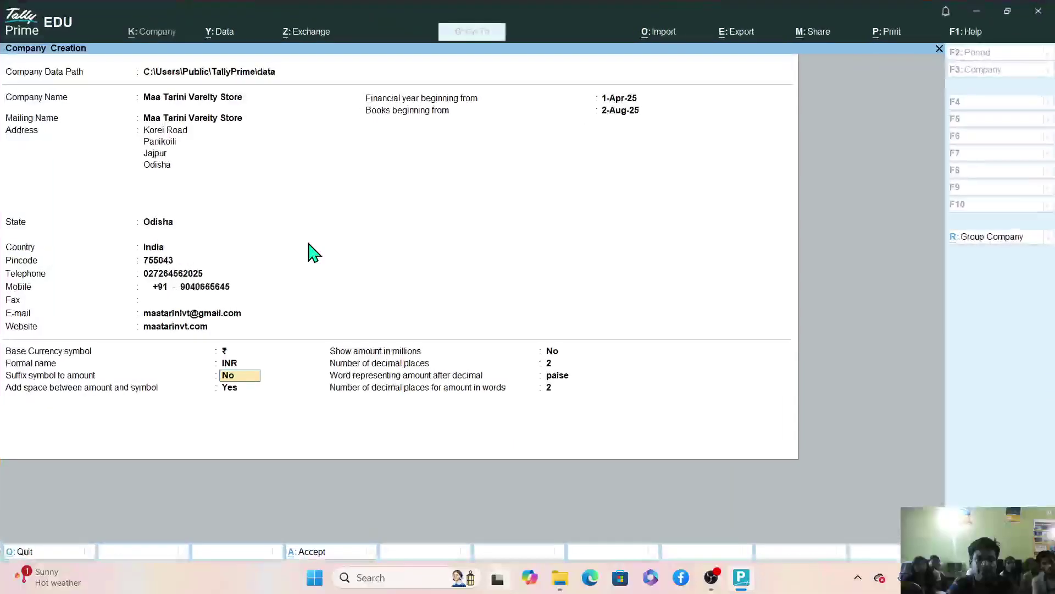
Launch Paint and widen its canvas to 924 × 453 px.
key("super")
type("paint")
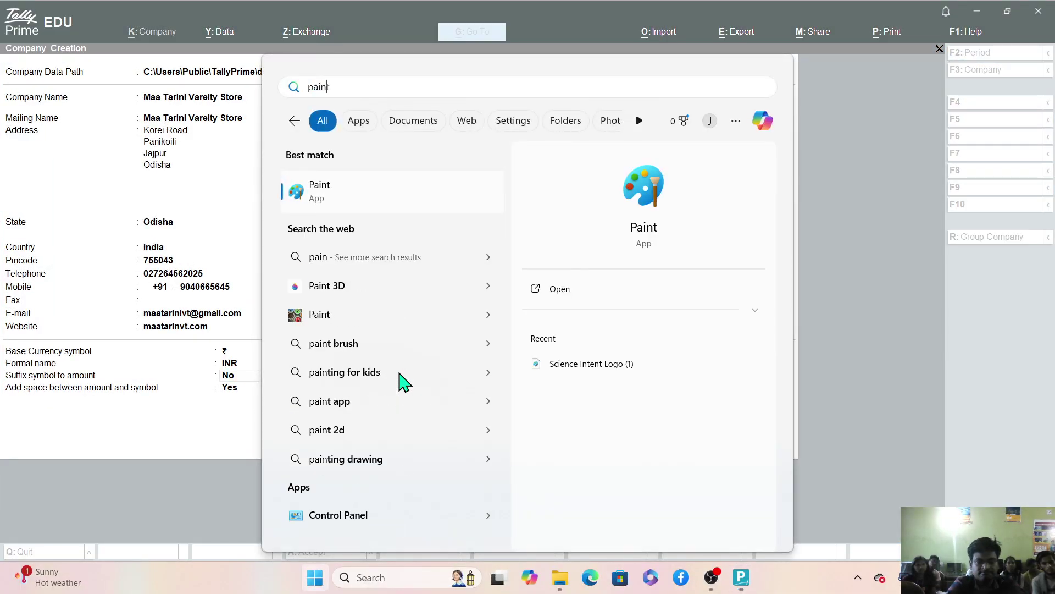
left_click(321, 202)
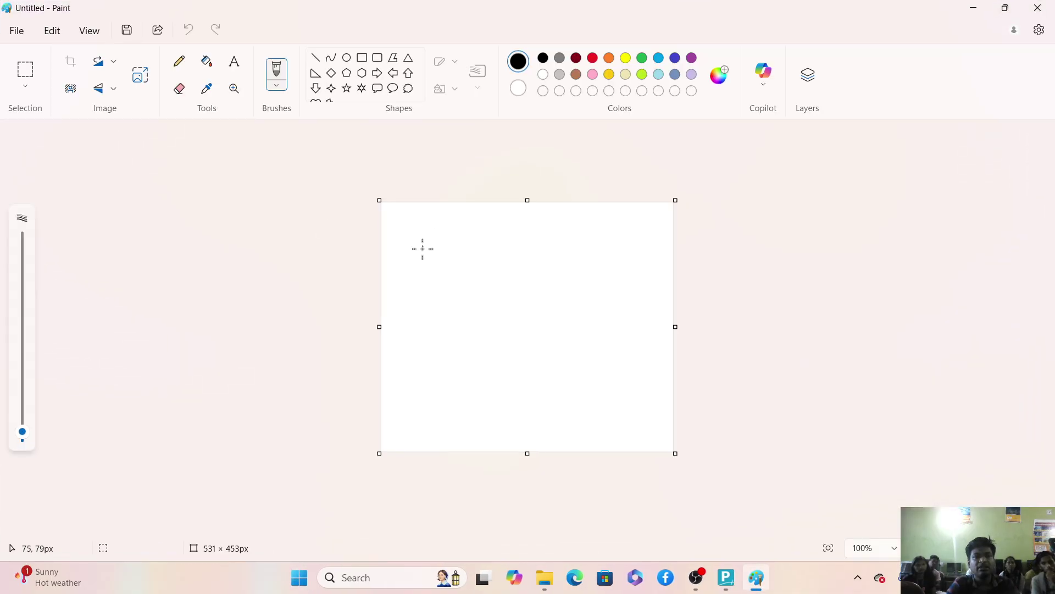
left_click_drag(379, 326, 165, 325)
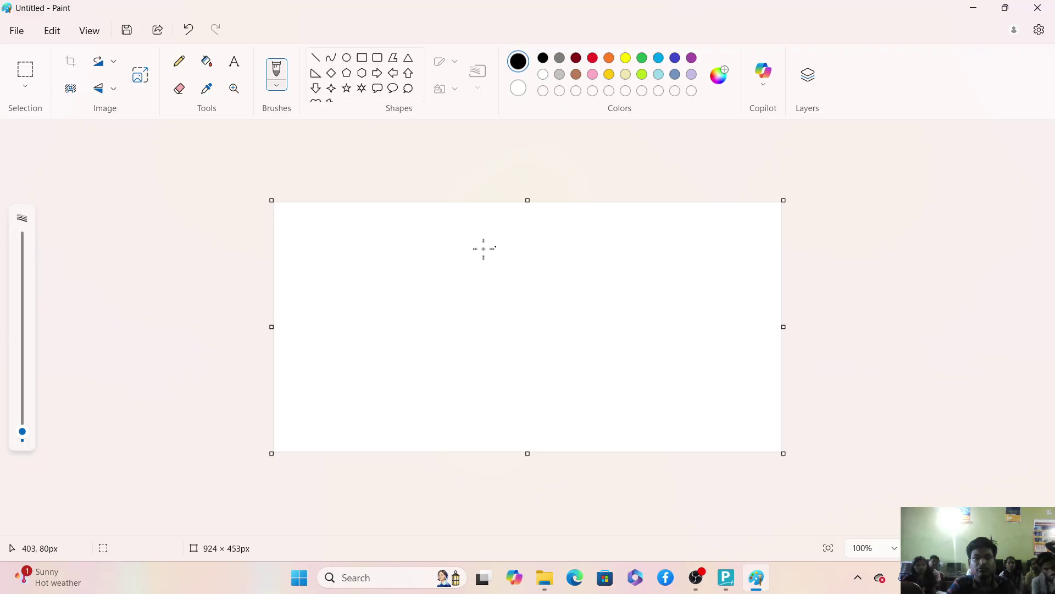
Handwrite ₹500/- on the canvas with the Pencil.
left_click(180, 68)
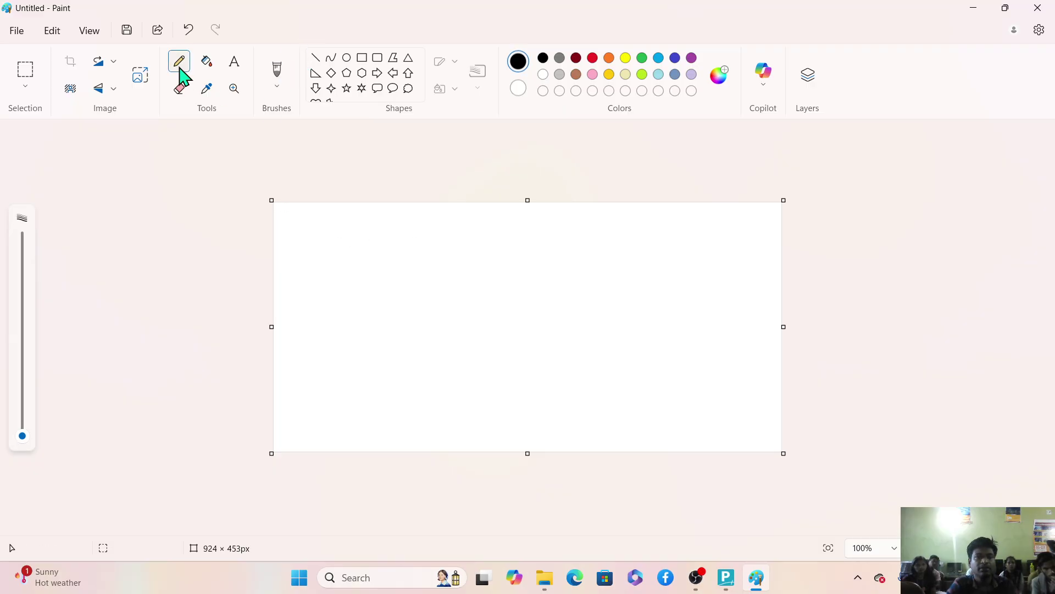
mouse_move(367, 254)
left_mouse_down()
mouse_move(401, 312)
mouse_move(437, 333)
mouse_move(404, 252)
mouse_move(424, 252)
mouse_move(413, 276)
mouse_move(445, 271)
mouse_move(444, 308)
left_mouse_up()
mouse_move(449, 266)
left_mouse_down()
mouse_move(492, 275)
mouse_move(483, 267)
mouse_move(519, 265)
mouse_move(550, 284)
mouse_move(523, 275)
left_mouse_up()
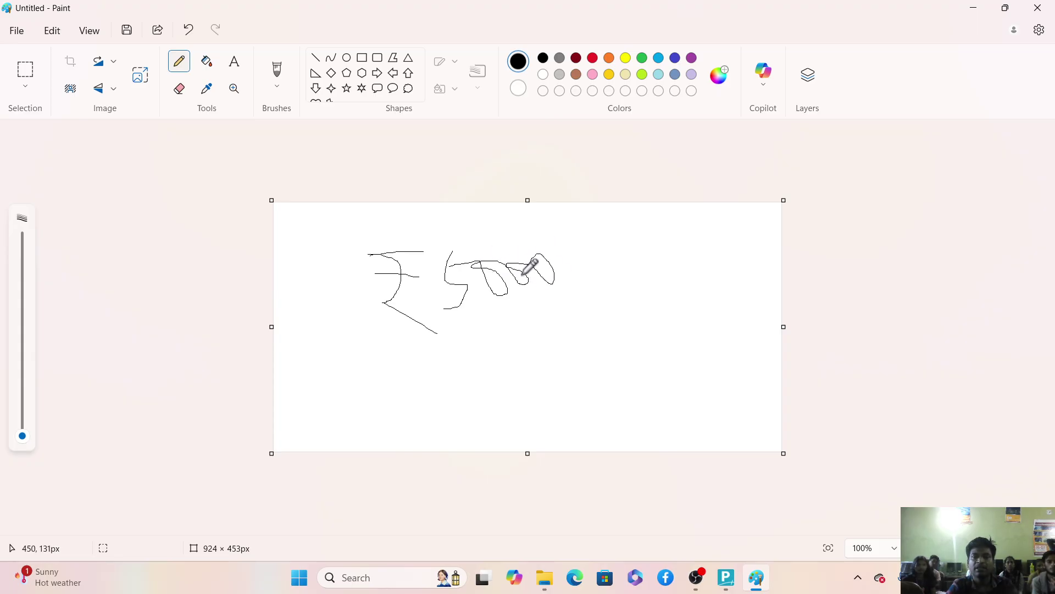
left_click_drag(578, 241, 558, 330)
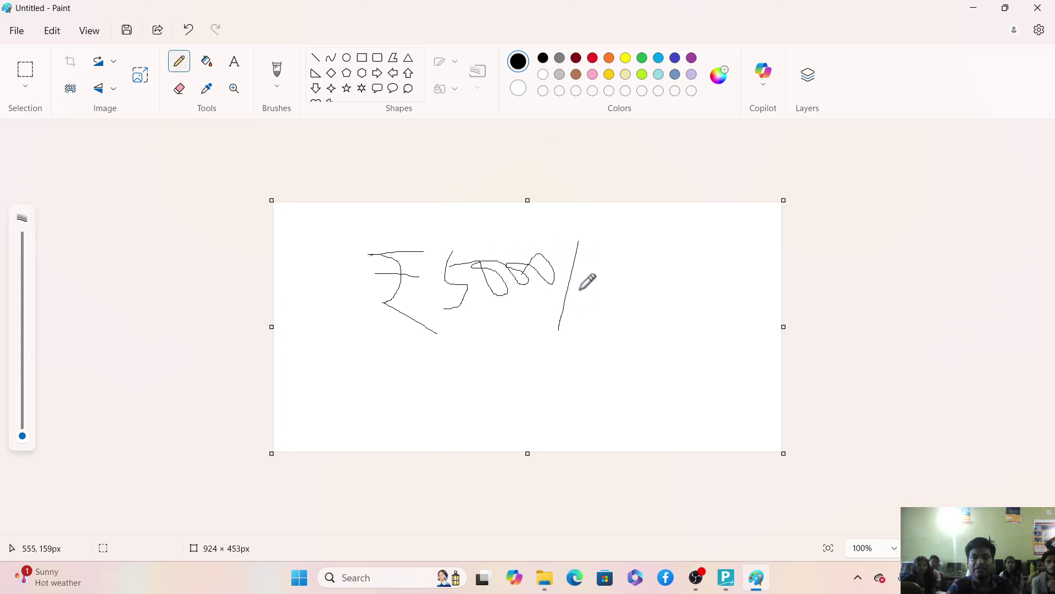
left_click_drag(579, 288, 638, 283)
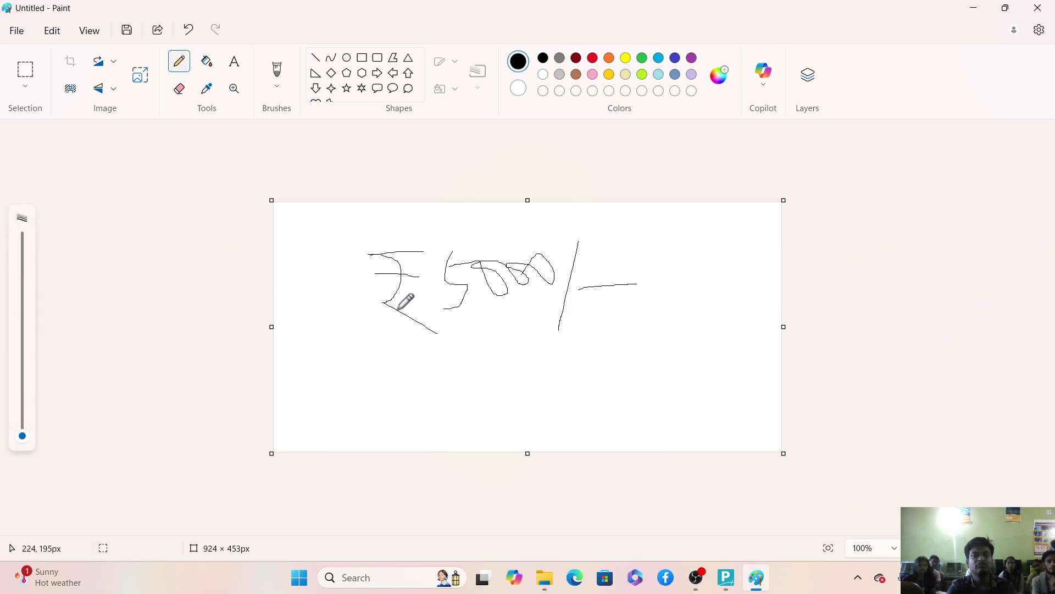
Draw loops around the ₹ symbol and the slash-dash, and write an R below.
mouse_move(420, 239)
left_mouse_down()
mouse_move(326, 283)
mouse_move(465, 297)
mouse_move(392, 231)
left_mouse_up()
mouse_move(578, 233)
left_mouse_down()
mouse_move(551, 316)
mouse_move(653, 263)
mouse_move(567, 243)
left_mouse_up()
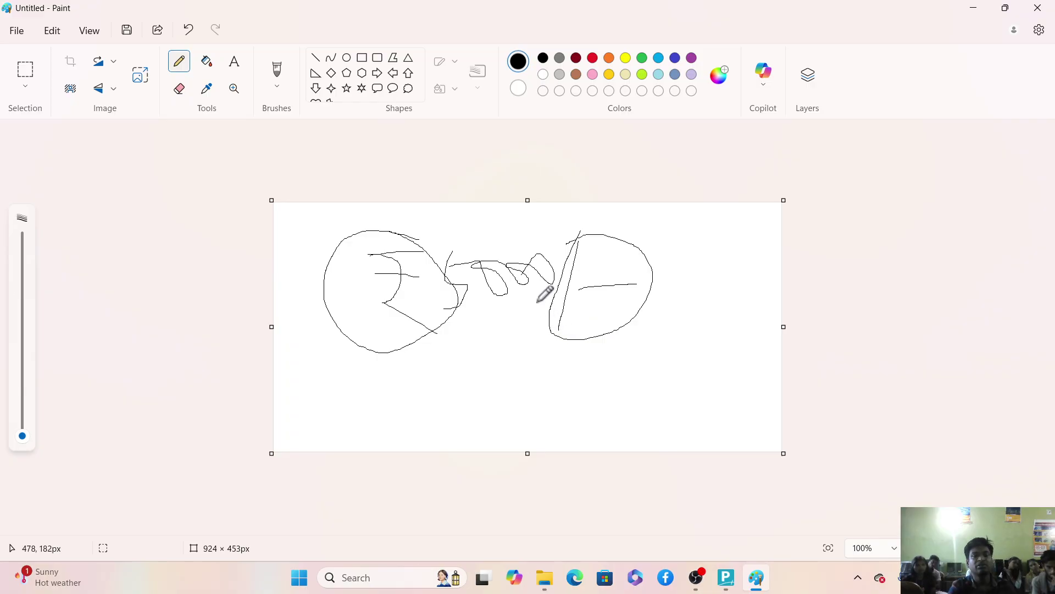
left_click_drag(559, 253, 589, 256)
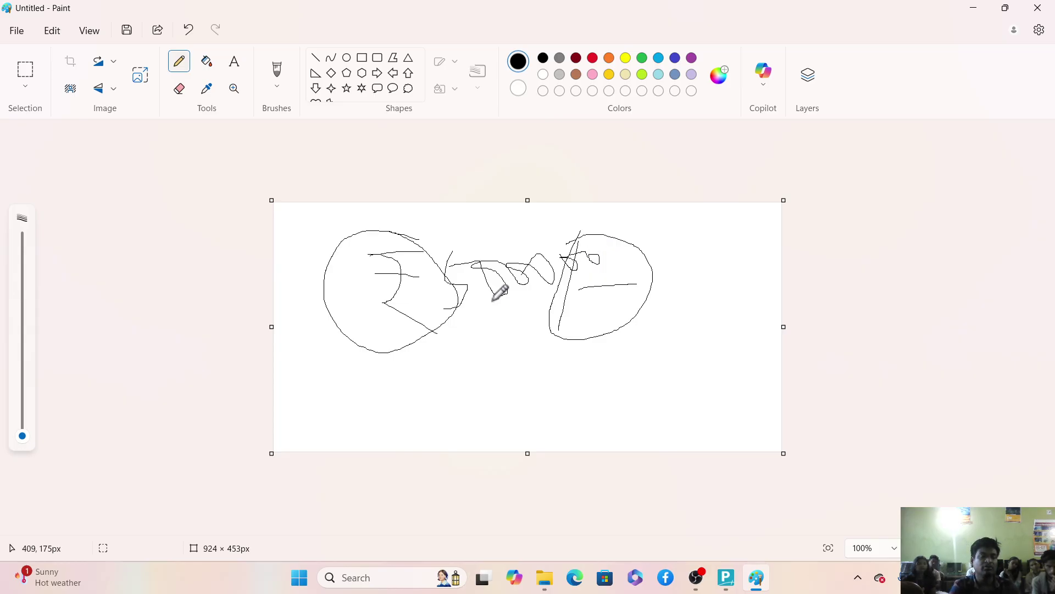
mouse_move(343, 389)
left_mouse_down()
mouse_move(345, 417)
mouse_move(339, 394)
mouse_move(413, 403)
left_mouse_up()
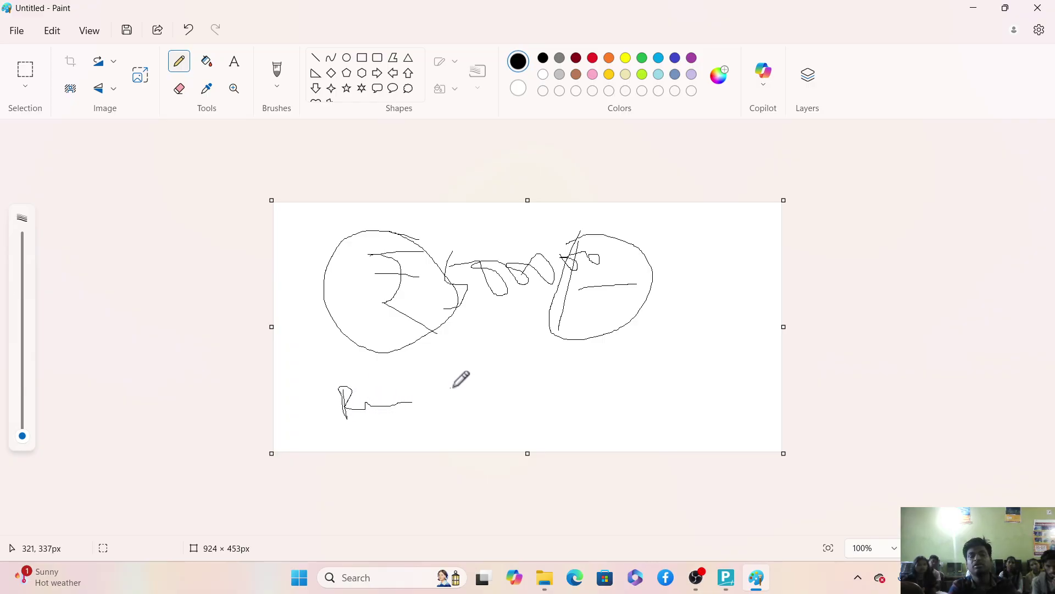
Handwrite R, a T mark and 'only' in a row beneath the sketch.
left_click_drag(481, 383, 512, 383)
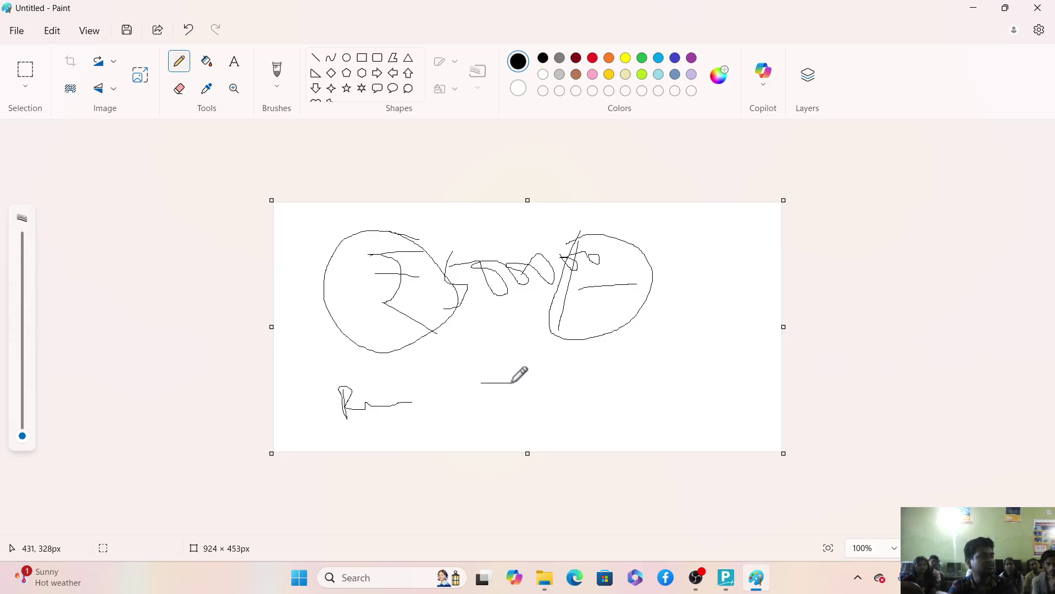
mouse_move(623, 369)
left_mouse_down()
mouse_move(650, 394)
mouse_move(673, 374)
mouse_move(714, 385)
mouse_move(710, 417)
mouse_move(728, 375)
left_mouse_up()
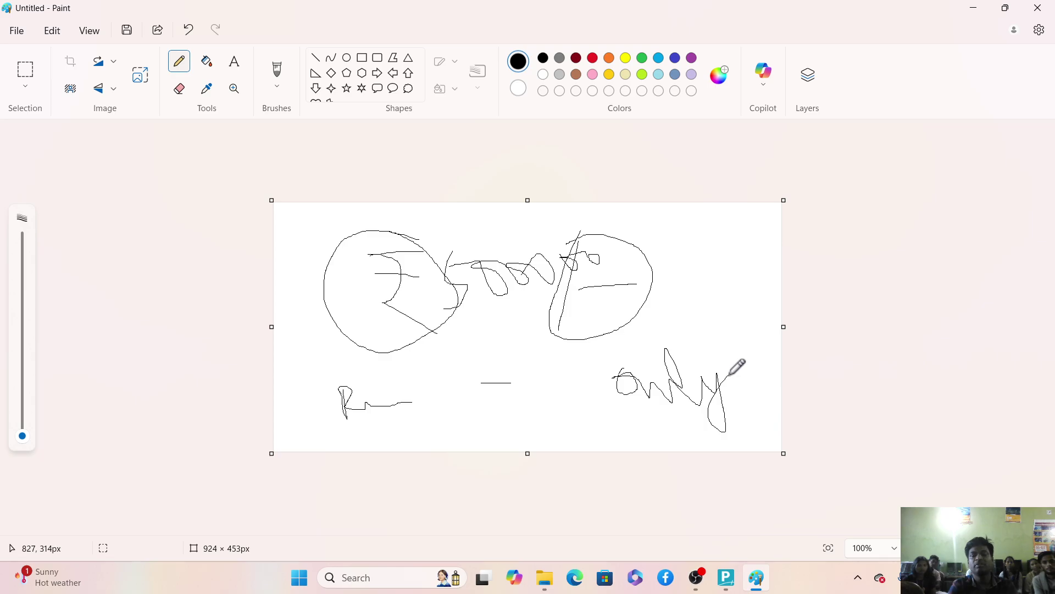
mouse_move(458, 381)
left_mouse_down()
mouse_move(478, 409)
mouse_move(524, 398)
left_mouse_up()
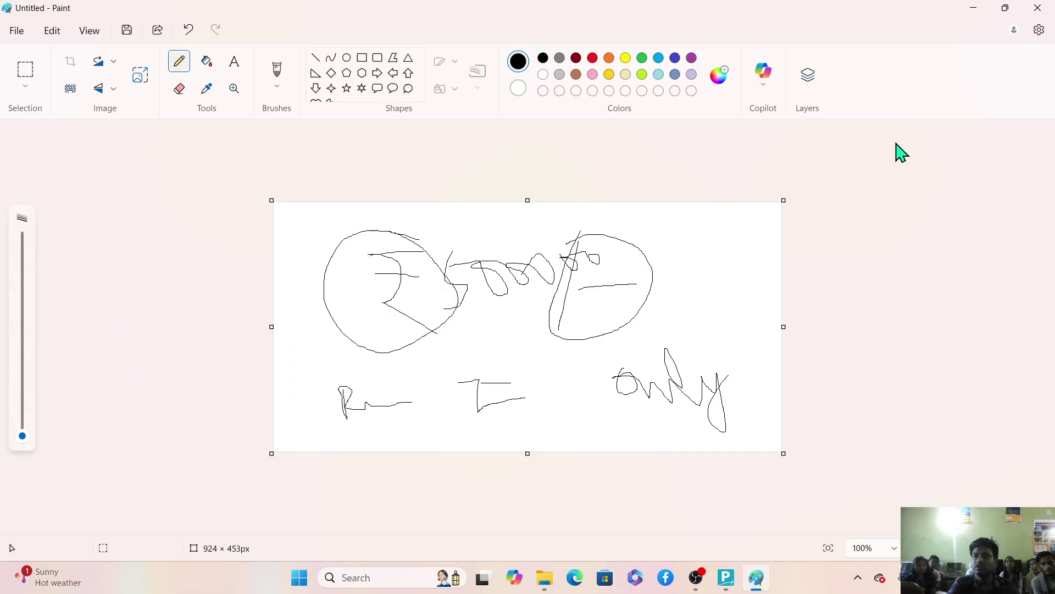
Add a curve linking the two loops and an arc over the left loop, then minimise Paint.
mouse_move(452, 289)
left_mouse_down()
mouse_move(464, 294)
mouse_move(455, 316)
mouse_move(571, 297)
left_mouse_up()
mouse_move(455, 248)
left_mouse_down()
mouse_move(456, 235)
mouse_move(395, 216)
mouse_move(387, 245)
mouse_move(410, 224)
left_mouse_up()
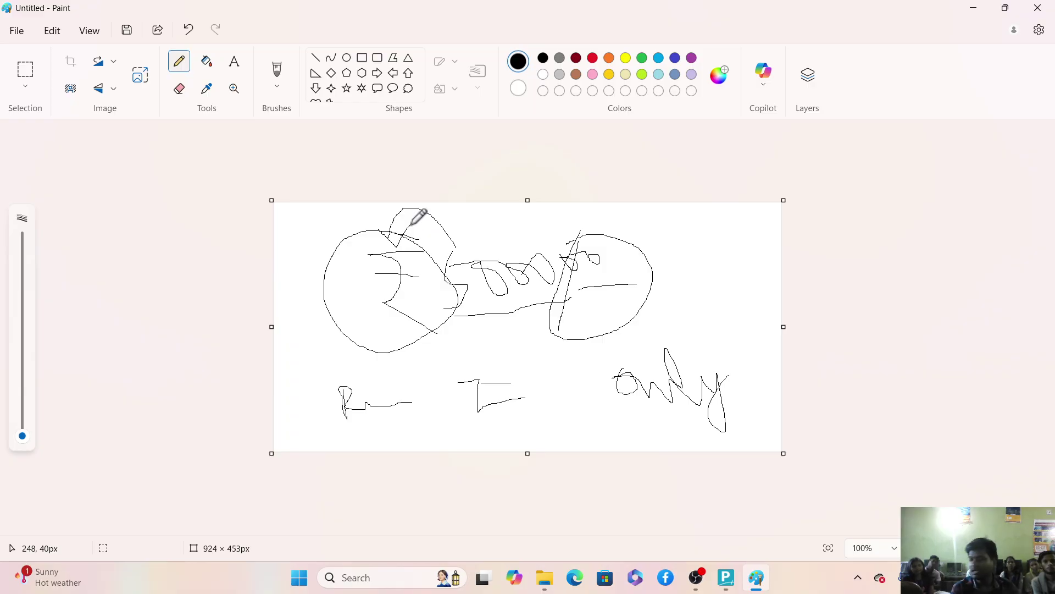
left_click(978, 9)
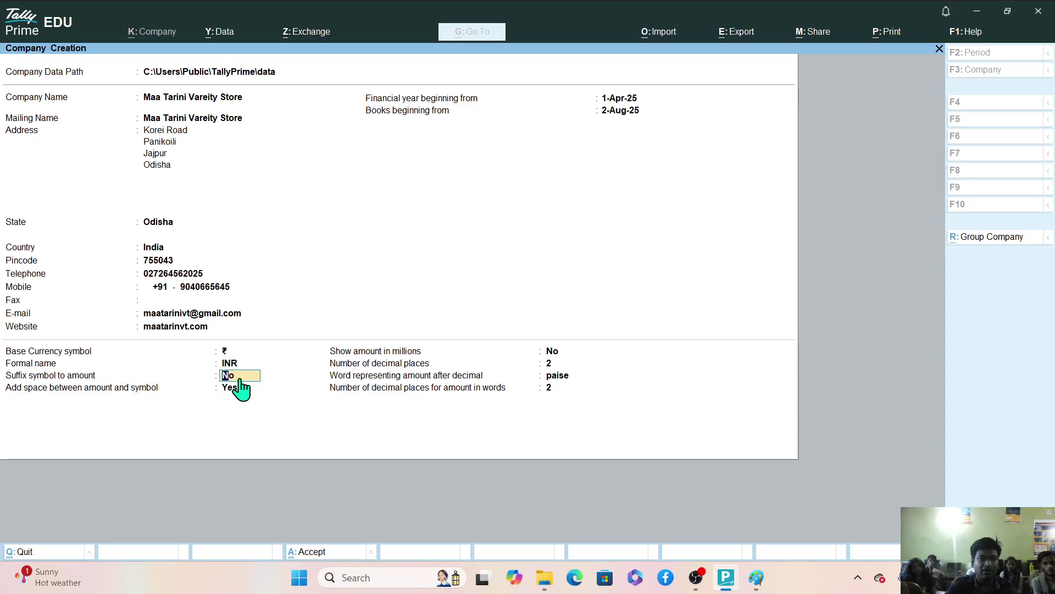
Keep Suffix symbol at No and space between amount and symbol at Yes, then go to Paint.
left_click(240, 388)
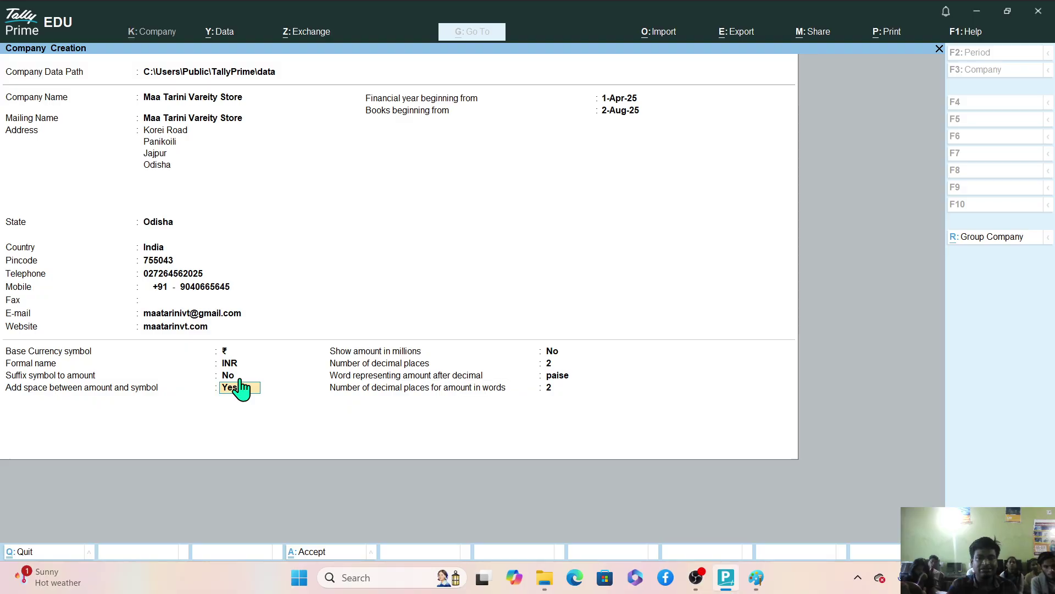
key("Return")
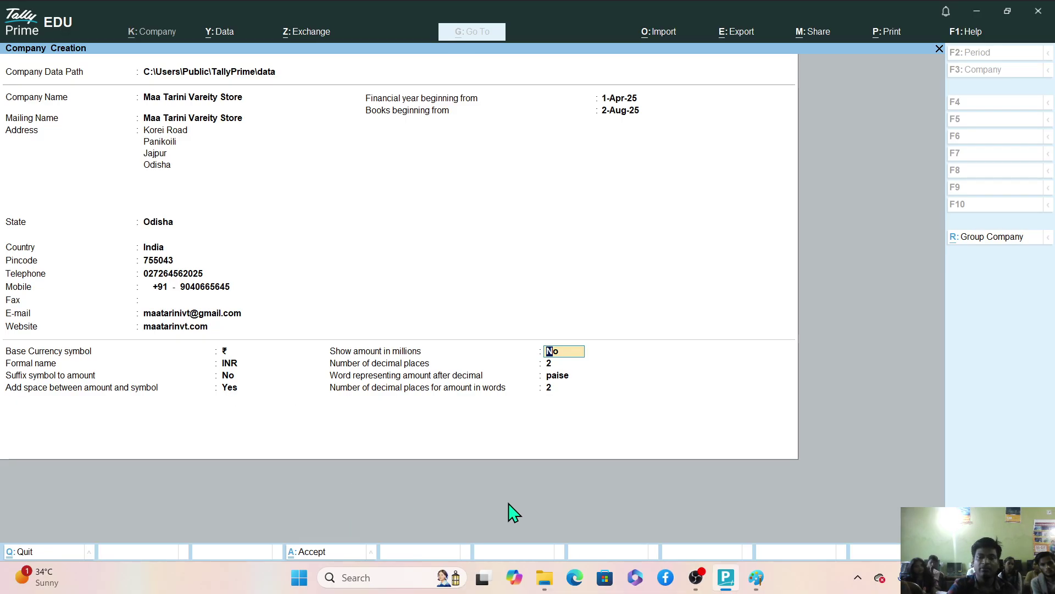
mouse_move(755, 579)
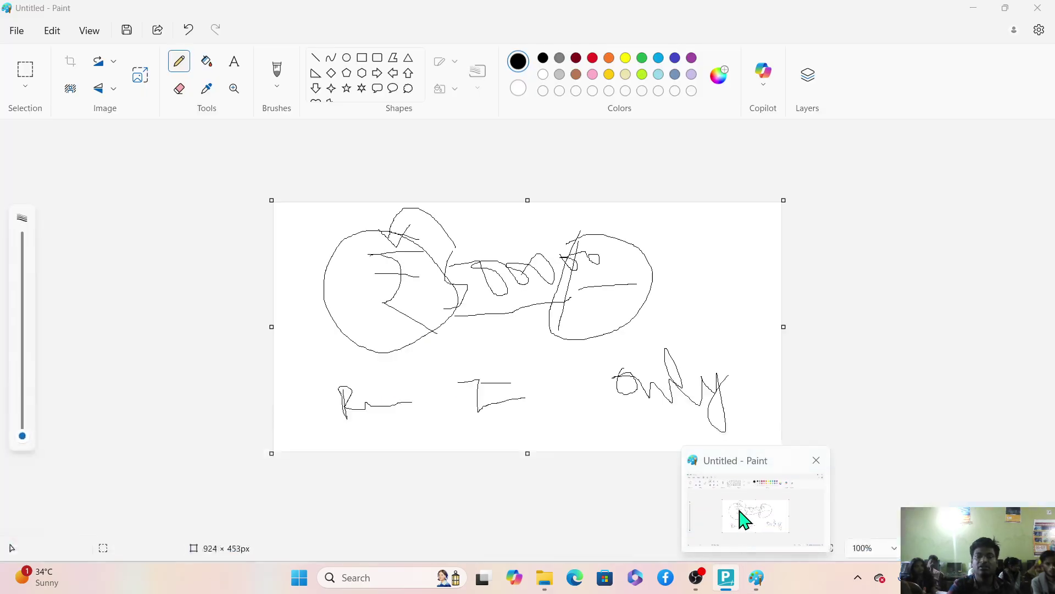
left_click(740, 510)
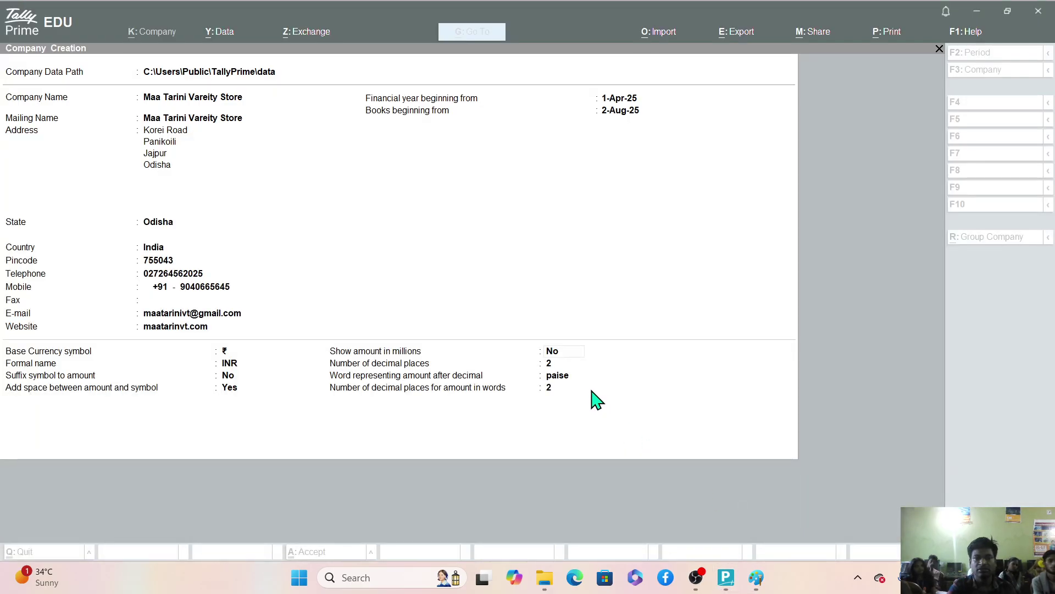
Undo the earlier Paint sketch and enlarge the blank canvas to 1039 × 606 px.
mouse_move(756, 577)
left_click(747, 522)
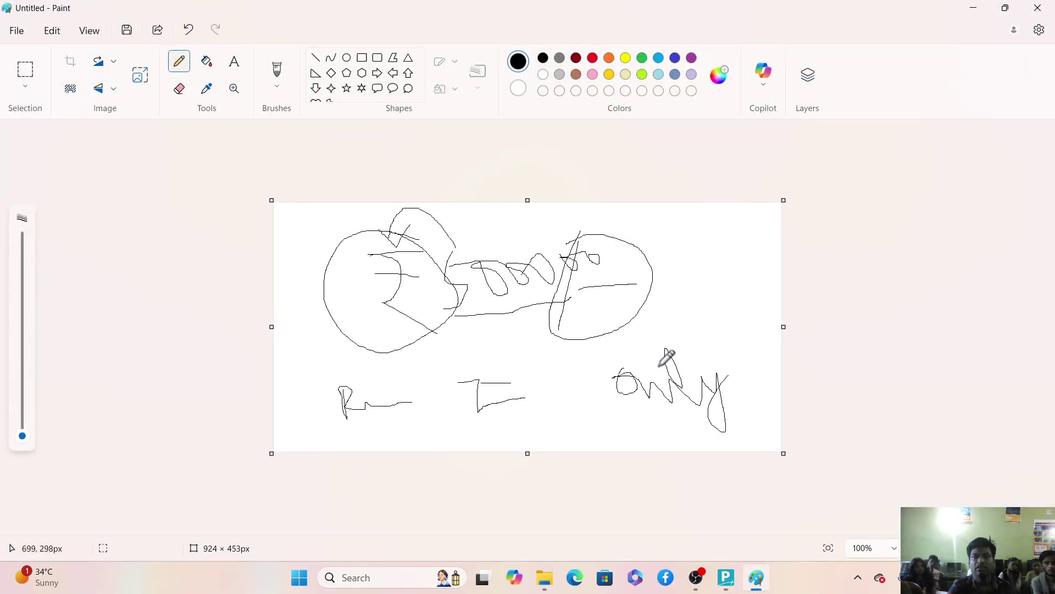
key("ctrl+z")
key("ctrl+z")
key("ctrl+z")
key("ctrl+z")
key("ctrl+z")
key("ctrl+z")
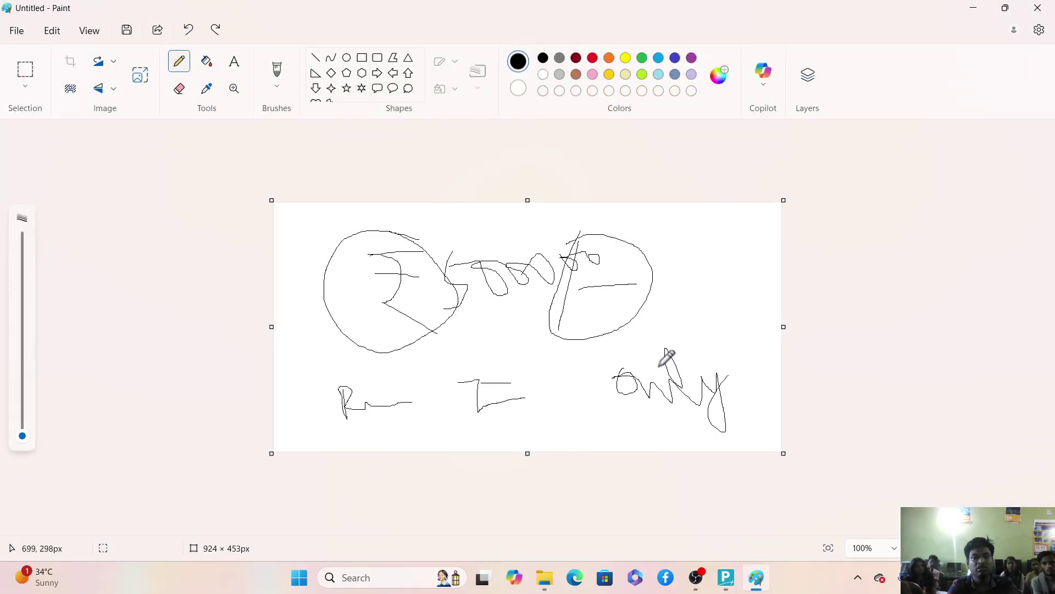
key("ctrl+z")
key("ctrl+z")
key("ctrl+z")
key("ctrl+z")
key("ctrl+z")
key("ctrl+z")
key("ctrl+z")
key("ctrl+z")
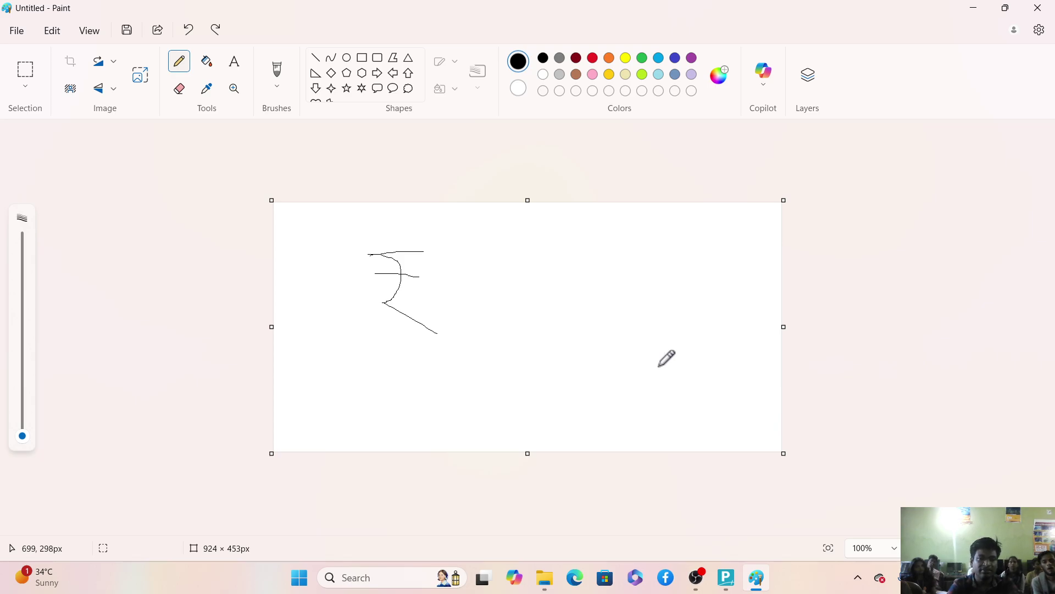
left_click_drag(379, 324, 104, 259)
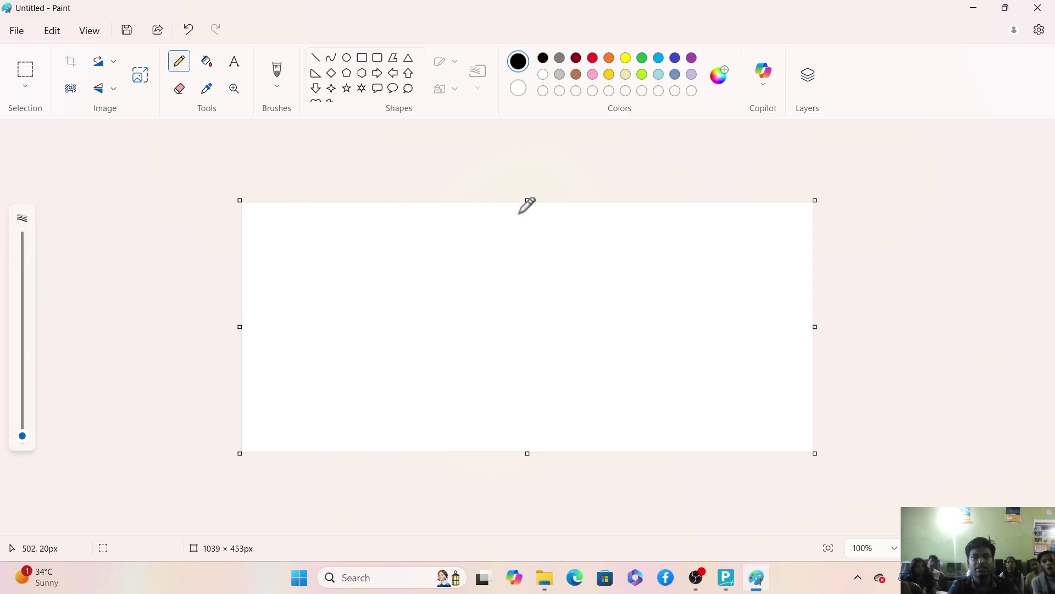
left_click_drag(523, 200, 523, 119)
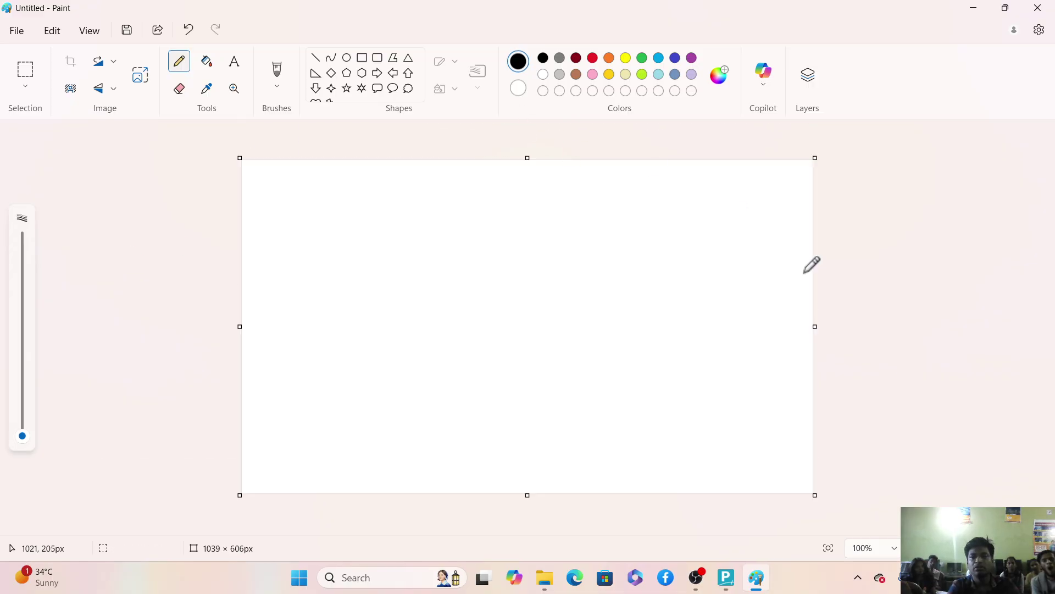
Handwrite a long number with comma separators between its digit groups.
mouse_move(379, 261)
left_mouse_down()
mouse_move(372, 330)
mouse_move(443, 244)
mouse_move(484, 306)
left_mouse_up()
mouse_move(514, 254)
left_mouse_down()
mouse_move(544, 291)
mouse_move(514, 303)
left_mouse_up()
mouse_move(564, 261)
left_mouse_down()
mouse_move(540, 276)
mouse_move(574, 271)
left_mouse_up()
mouse_move(620, 237)
left_mouse_down()
mouse_move(640, 276)
mouse_move(682, 247)
left_mouse_up()
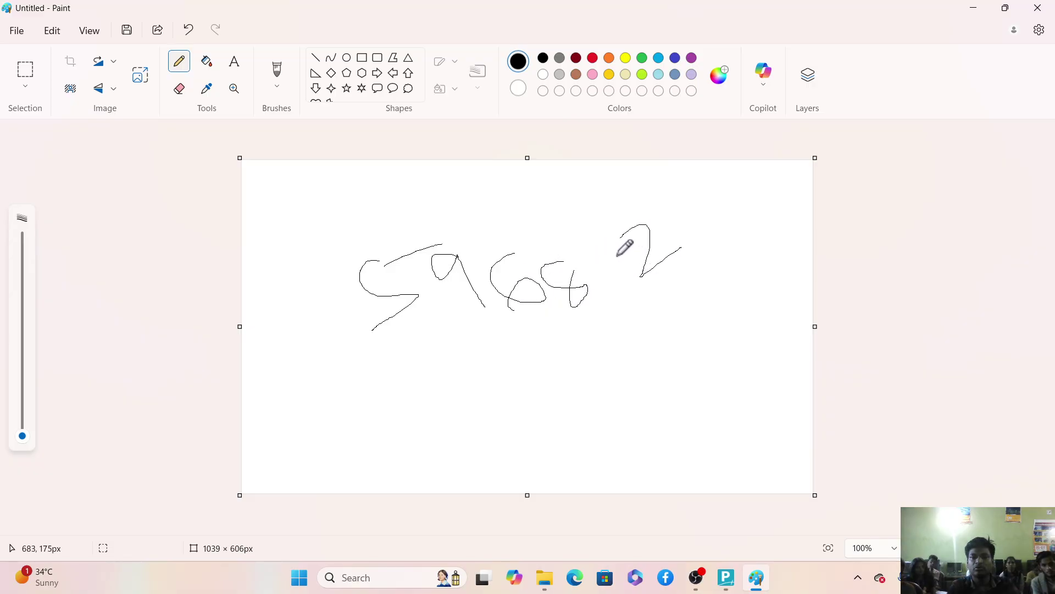
mouse_move(587, 250)
left_mouse_down()
mouse_move(613, 254)
mouse_move(604, 291)
mouse_move(549, 330)
left_mouse_up()
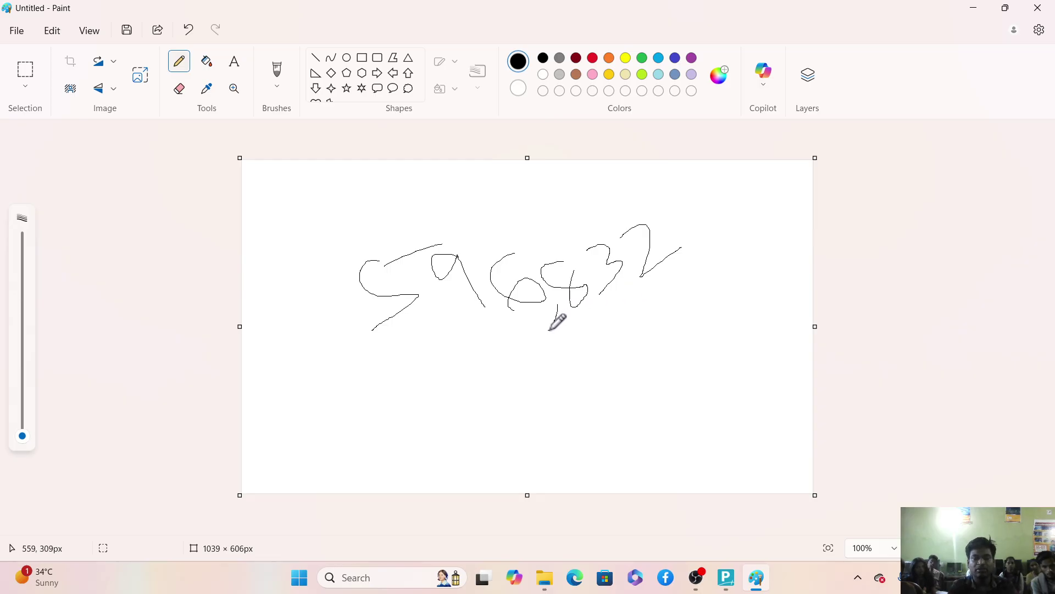
left_click_drag(443, 327, 429, 362)
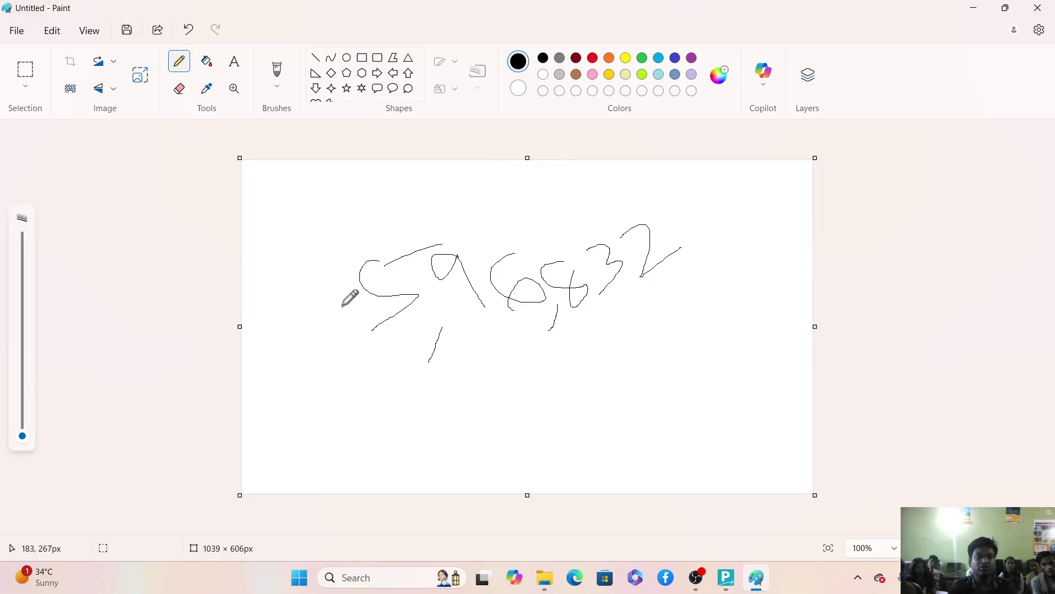
mouse_move(337, 286)
left_mouse_down()
mouse_move(348, 328)
mouse_move(303, 338)
mouse_move(319, 332)
mouse_move(326, 372)
left_mouse_up()
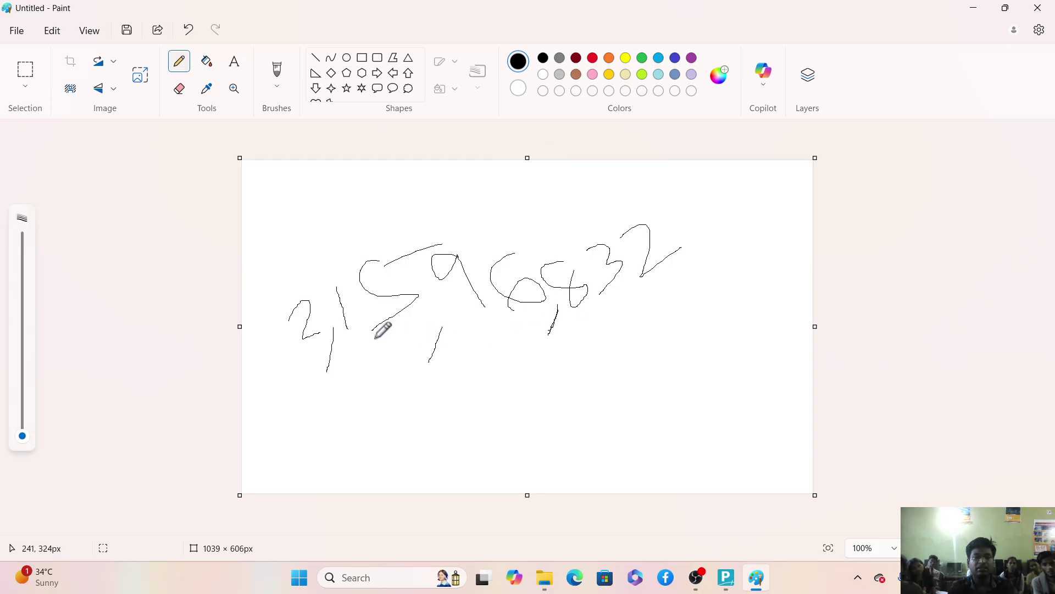
left_click_drag(362, 339, 351, 369)
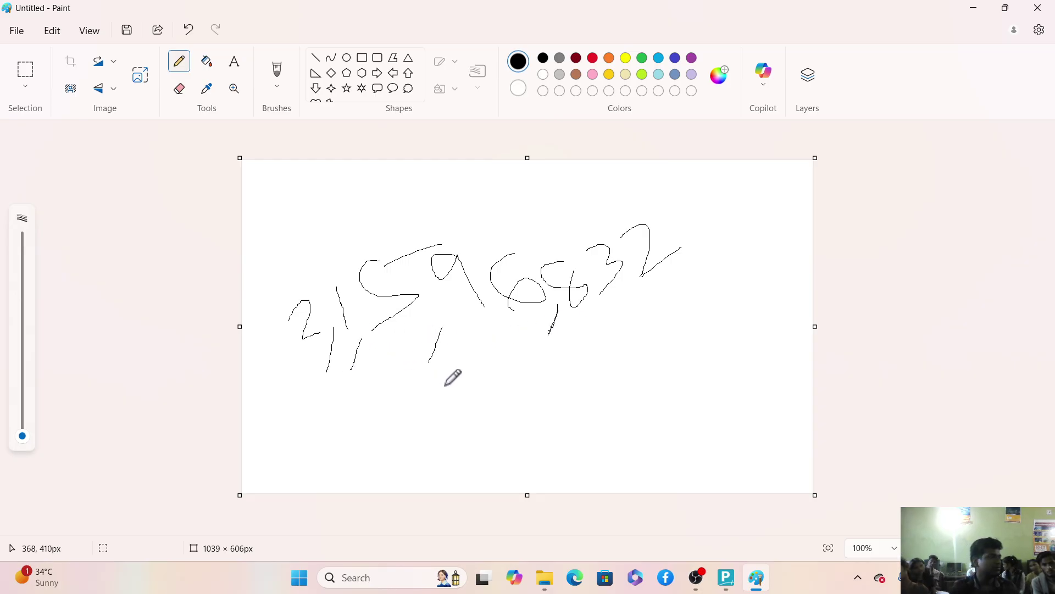
Keep Show amount in millions at No in TallyPrime, then return to Paint.
left_click(976, 14)
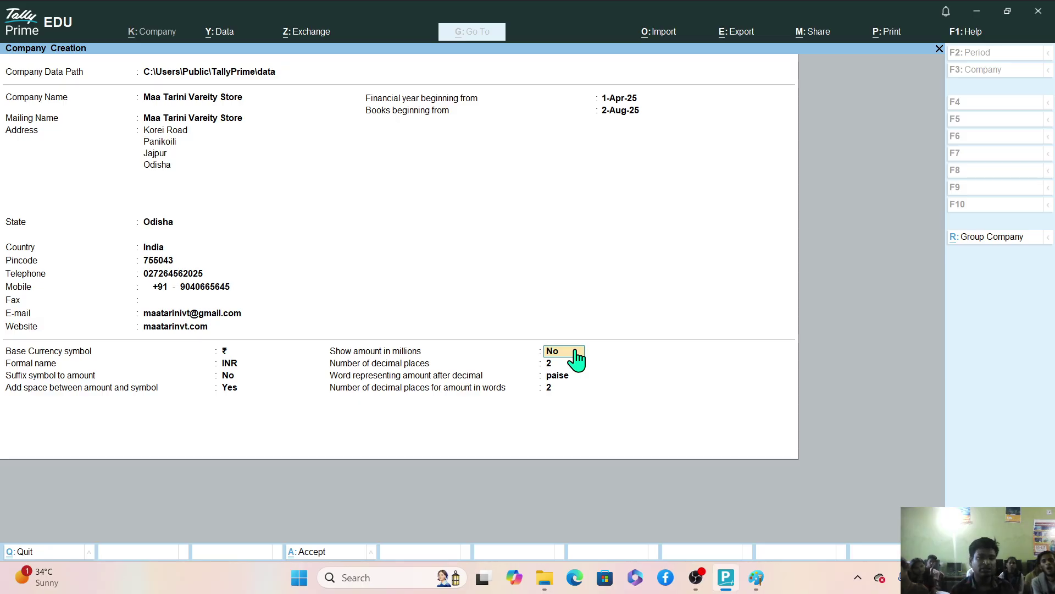
key("Return")
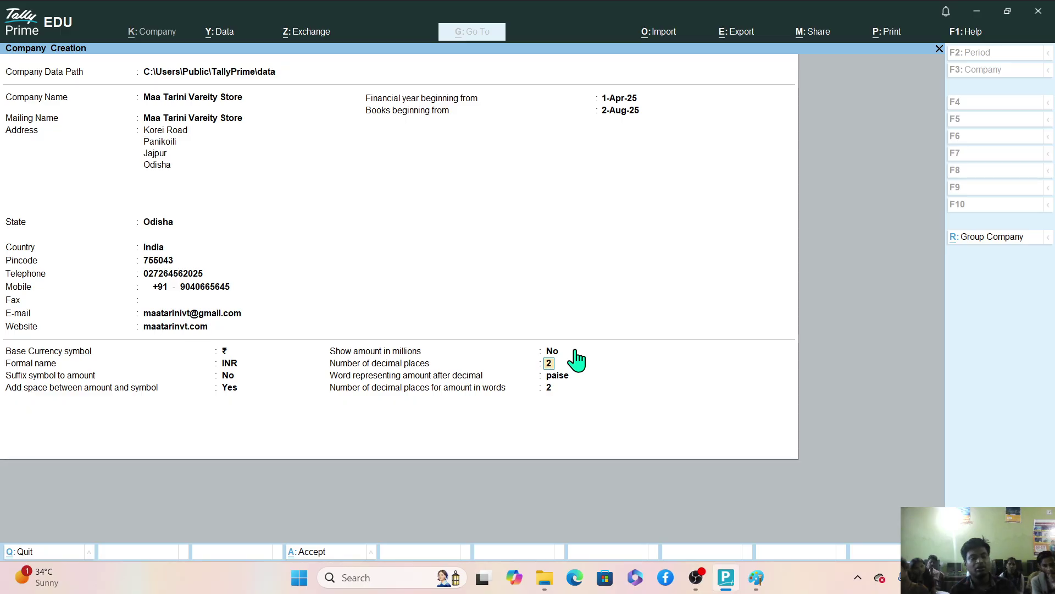
key("alt+Tab")
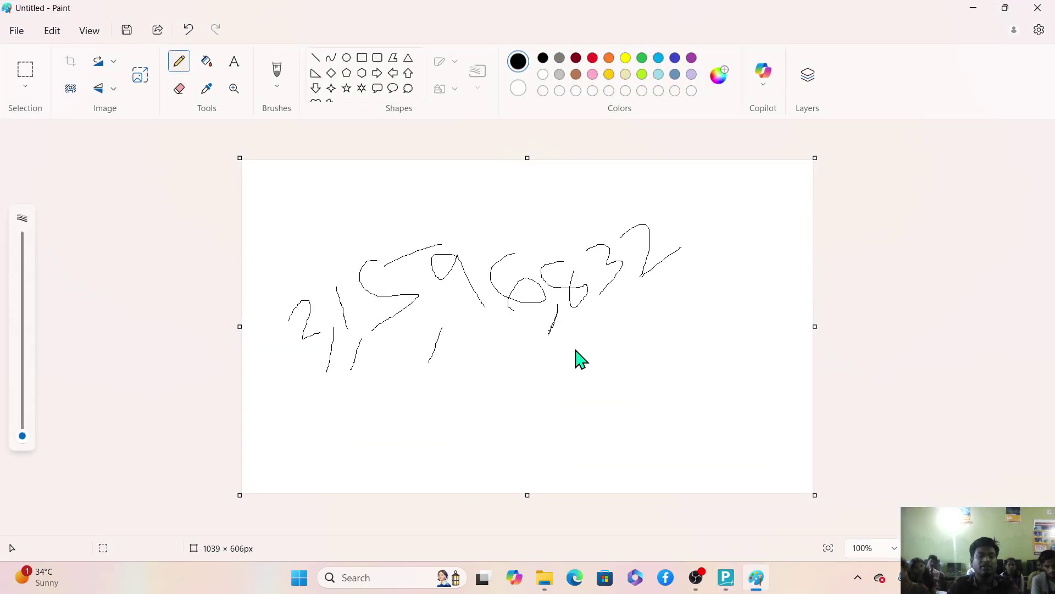
Clear the old number, restore the 1039 × 453 canvas, and handwrite 11.592 with a line and bracket.
key("ctrl+z")
key("ctrl+z")
key("ctrl+z")
key("ctrl+z")
key("ctrl+z")
key("ctrl+z")
key("ctrl+z")
key("ctrl+z")
key("ctrl+z")
key("ctrl+z")
key("ctrl+z")
key("ctrl+z")
key("ctrl+z")
key("ctrl+z")
key("ctrl+z")
key("ctrl+z")
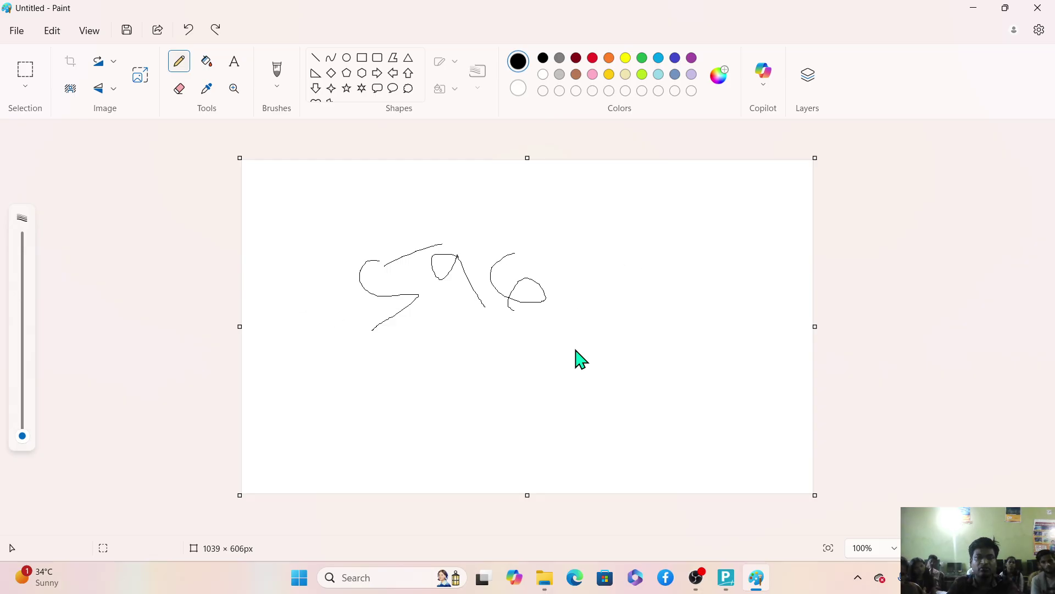
key("ctrl+y")
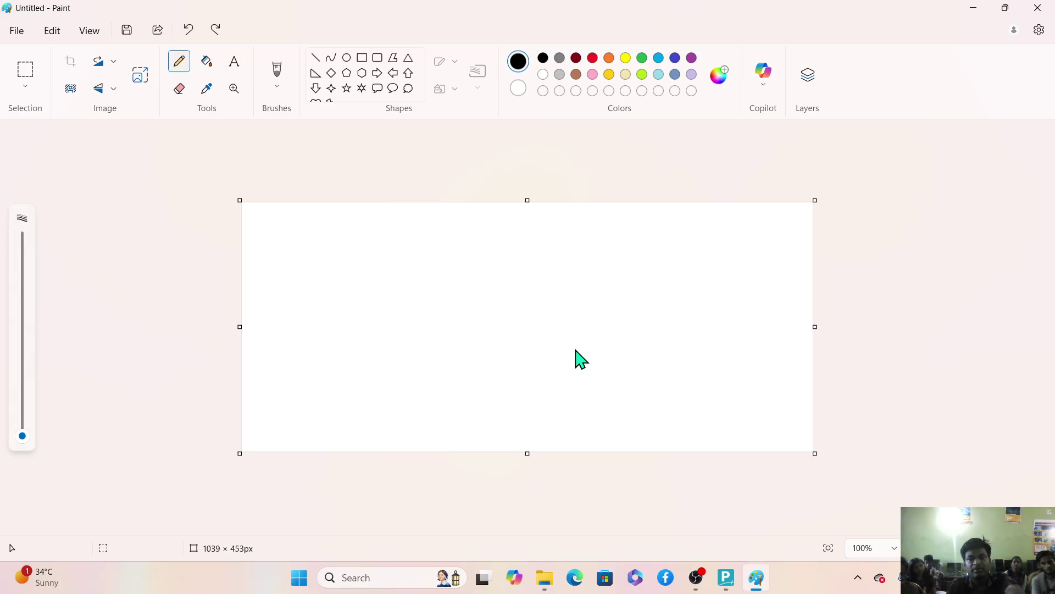
left_click_drag(388, 287, 406, 333)
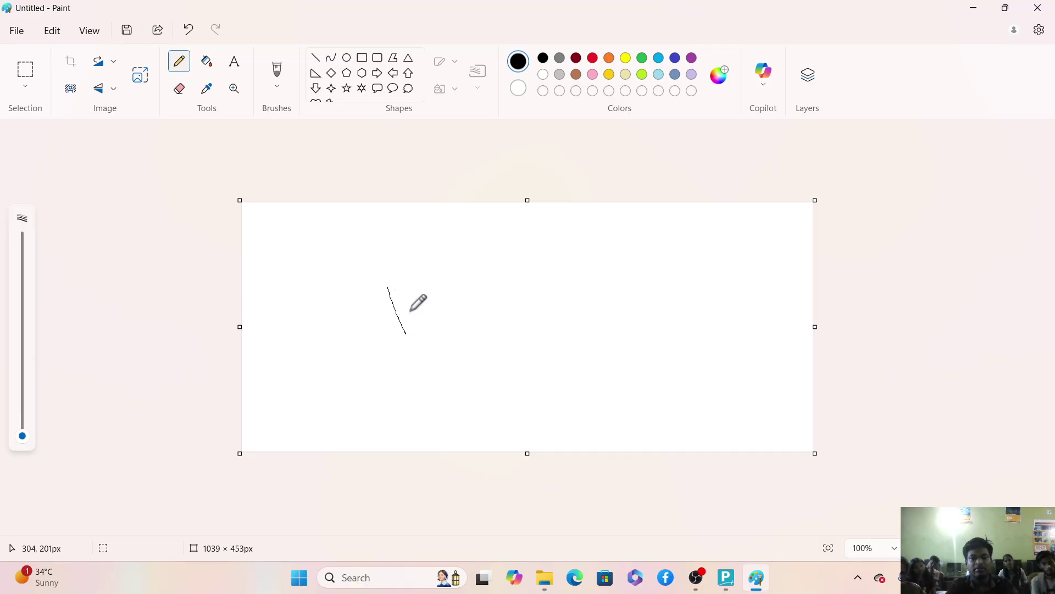
mouse_move(412, 284)
left_mouse_down()
mouse_move(430, 324)
mouse_move(444, 316)
left_mouse_up()
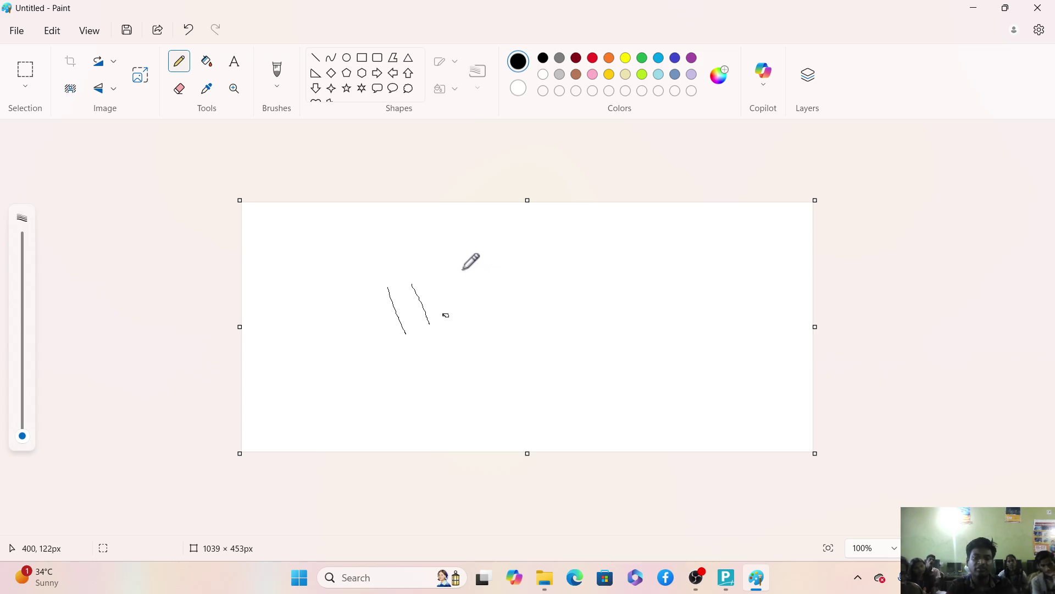
left_click_drag(463, 269, 472, 305)
mouse_move(472, 265)
left_mouse_down()
mouse_move(552, 232)
mouse_move(561, 282)
left_mouse_up()
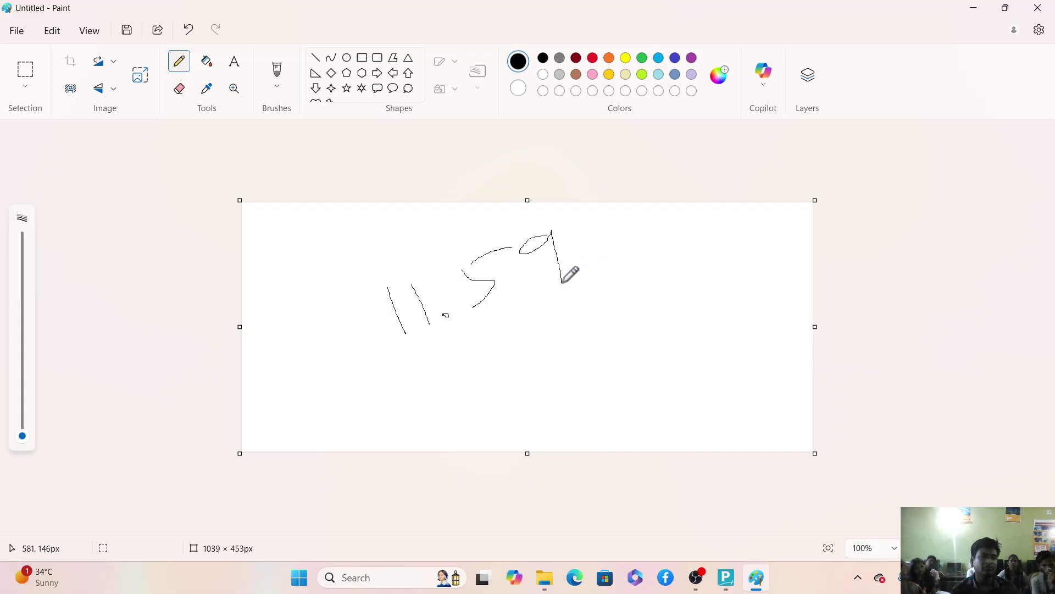
mouse_move(576, 227)
left_mouse_down()
mouse_move(602, 266)
mouse_move(646, 245)
left_mouse_up()
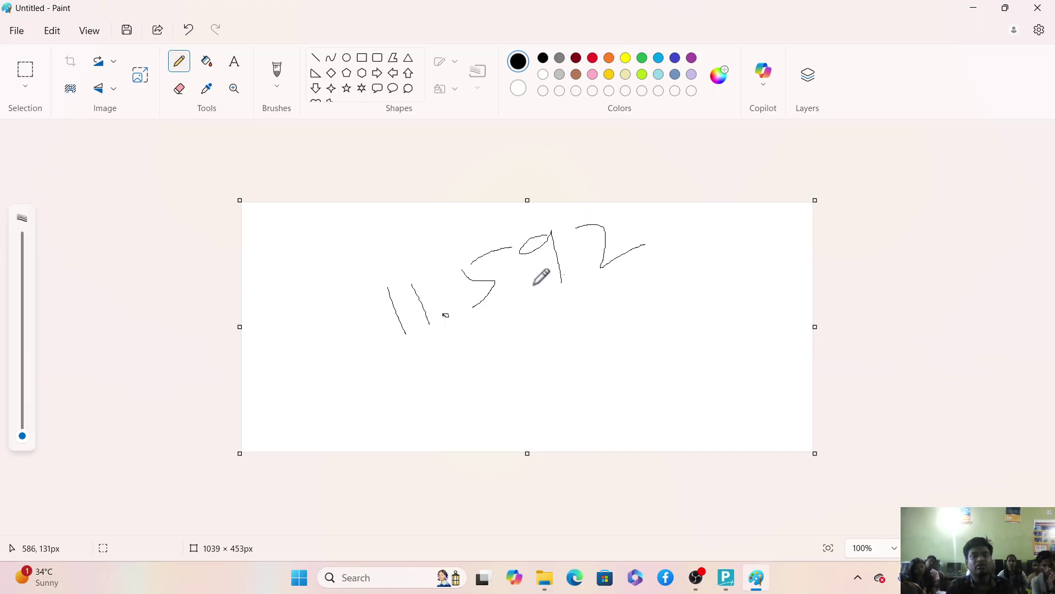
left_click_drag(474, 314, 587, 284)
mouse_move(483, 242)
left_mouse_down()
mouse_move(407, 233)
mouse_move(405, 265)
mouse_move(418, 256)
left_mouse_up()
Write an underlined note beneath the figure, then bring OBS Studio to the front.
left_click_drag(419, 363, 438, 419)
mouse_move(445, 373)
left_mouse_down()
mouse_move(445, 405)
mouse_move(451, 416)
mouse_move(462, 410)
left_mouse_up()
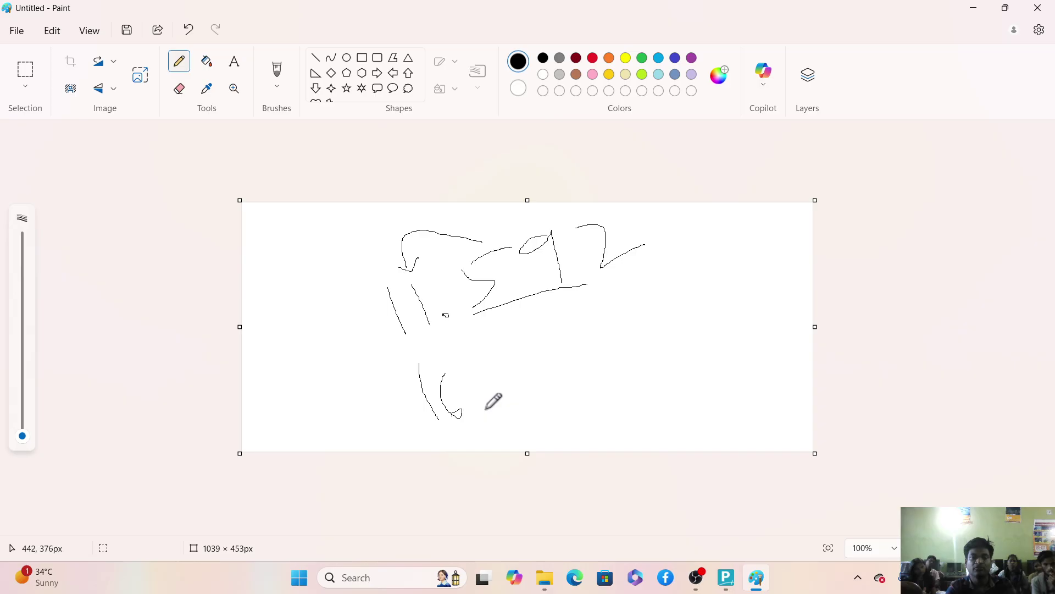
left_click(485, 409)
mouse_move(509, 361)
left_mouse_down()
mouse_move(500, 384)
mouse_move(529, 397)
left_mouse_up()
mouse_move(534, 360)
left_mouse_down()
mouse_move(528, 330)
mouse_move(591, 359)
left_mouse_up()
left_click_drag(514, 417, 575, 395)
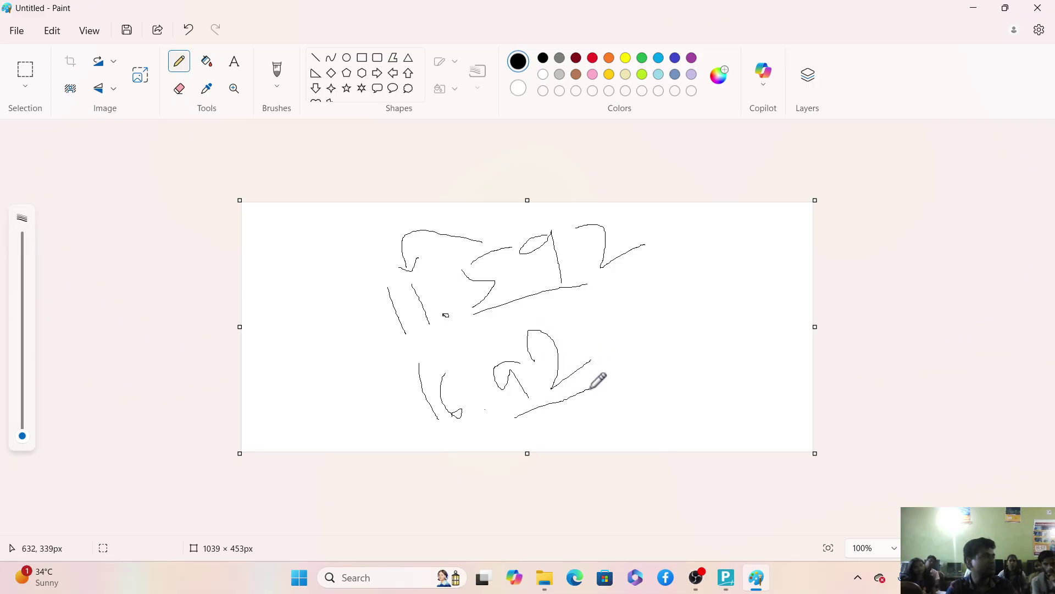
left_click(698, 578)
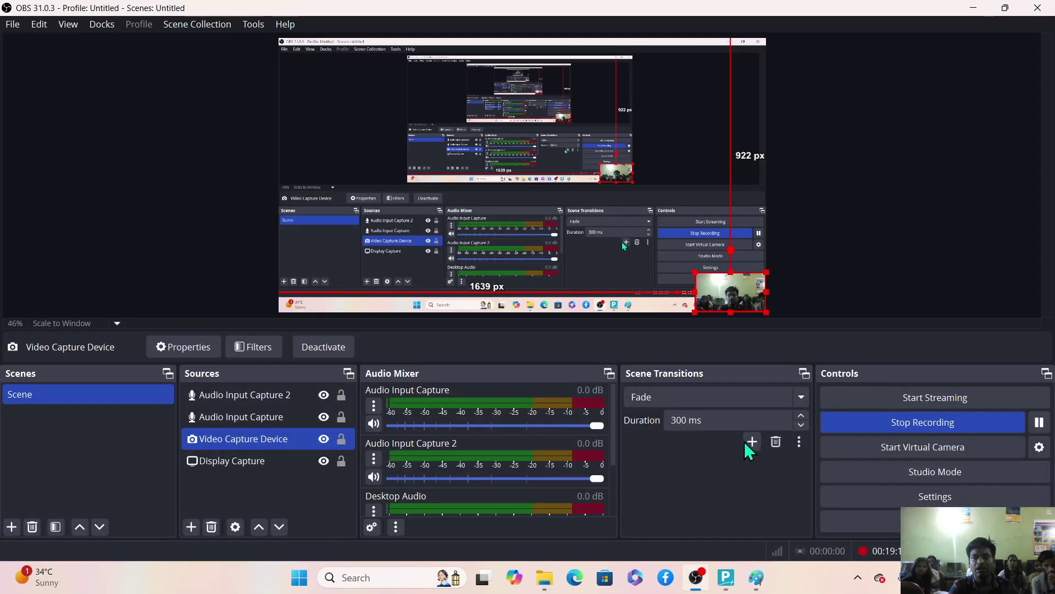
Keep paise as the fractional unit and 2 decimal places for amount in words.
left_click(731, 581)
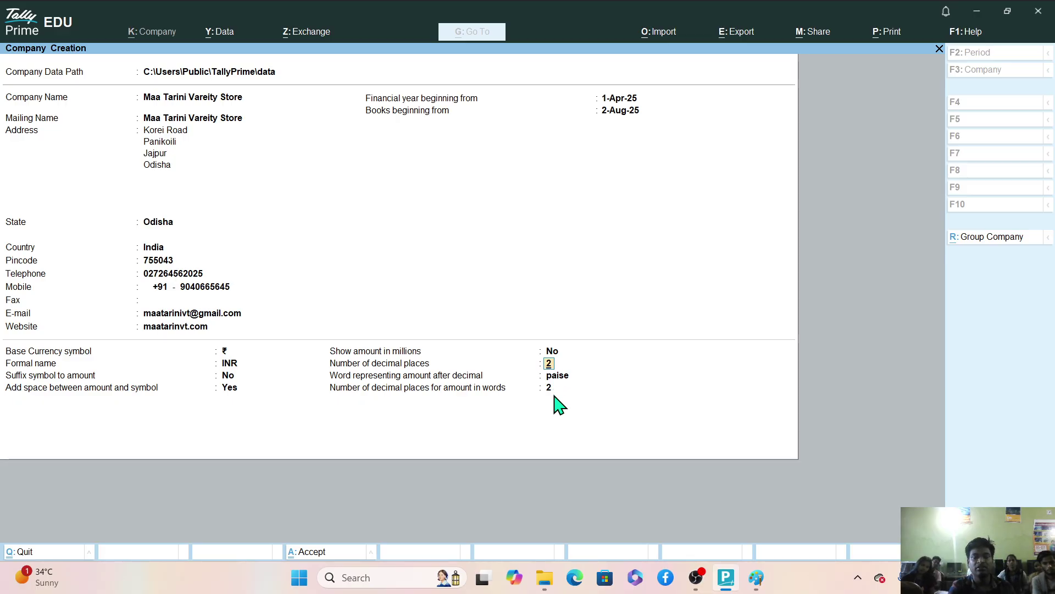
left_click(557, 378)
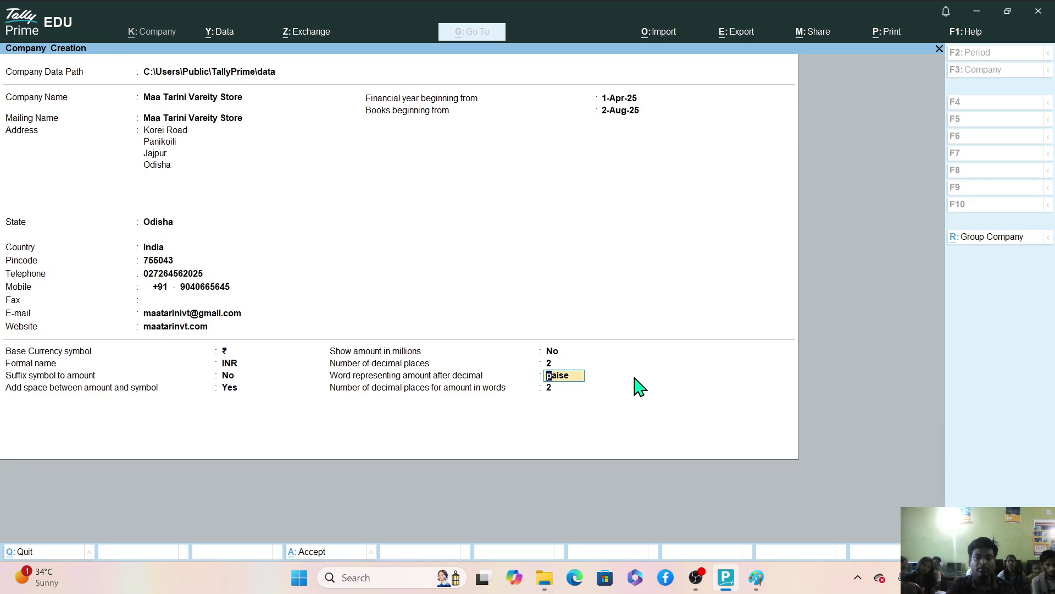
key("Return")
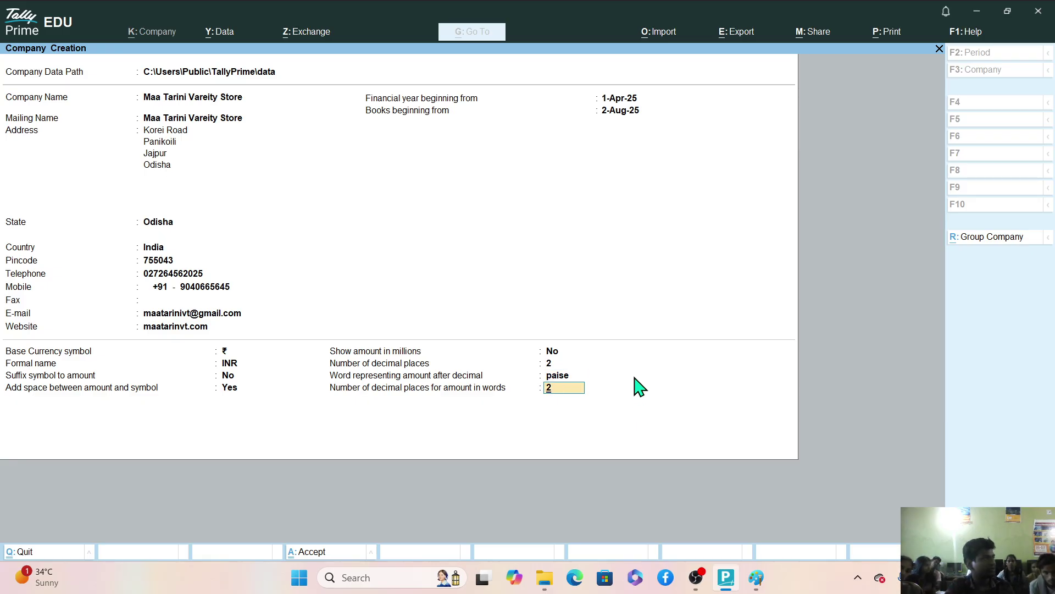
key("Return")
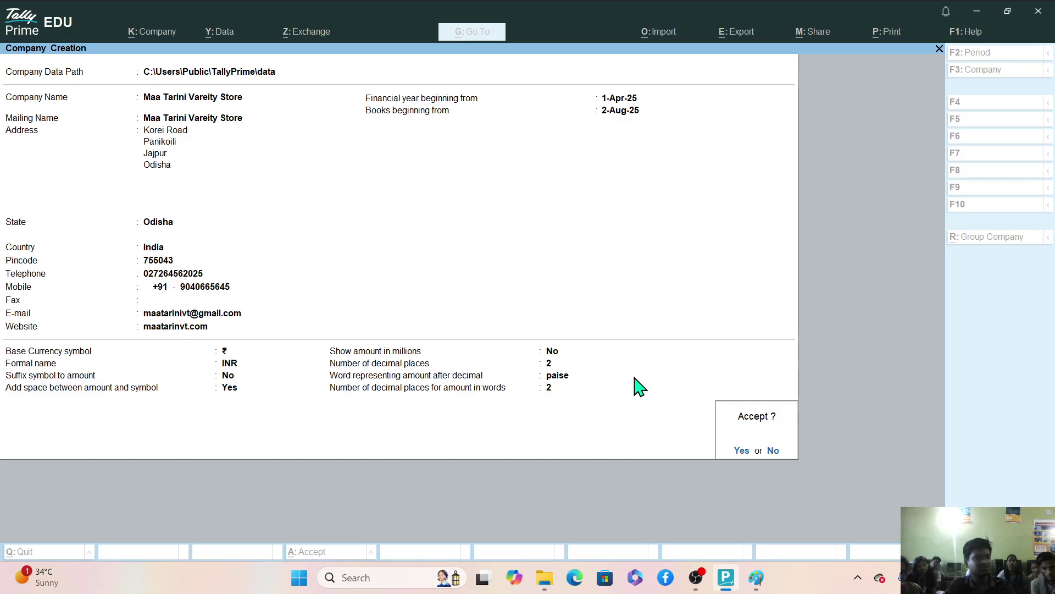
Decline the first Accept prompt, then accept the Company Creation form to create the company.
key("n")
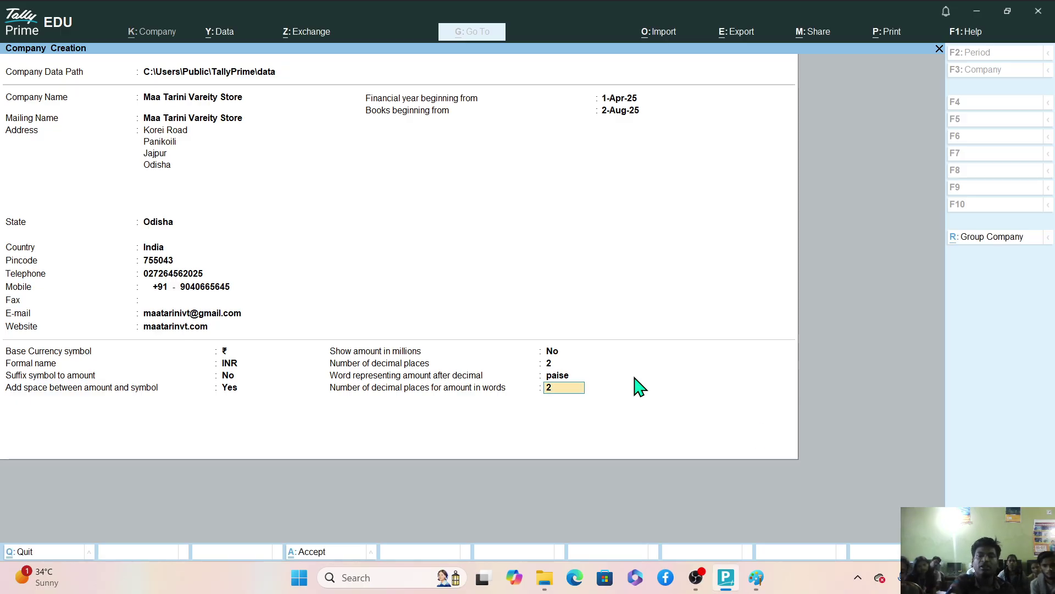
key("Return")
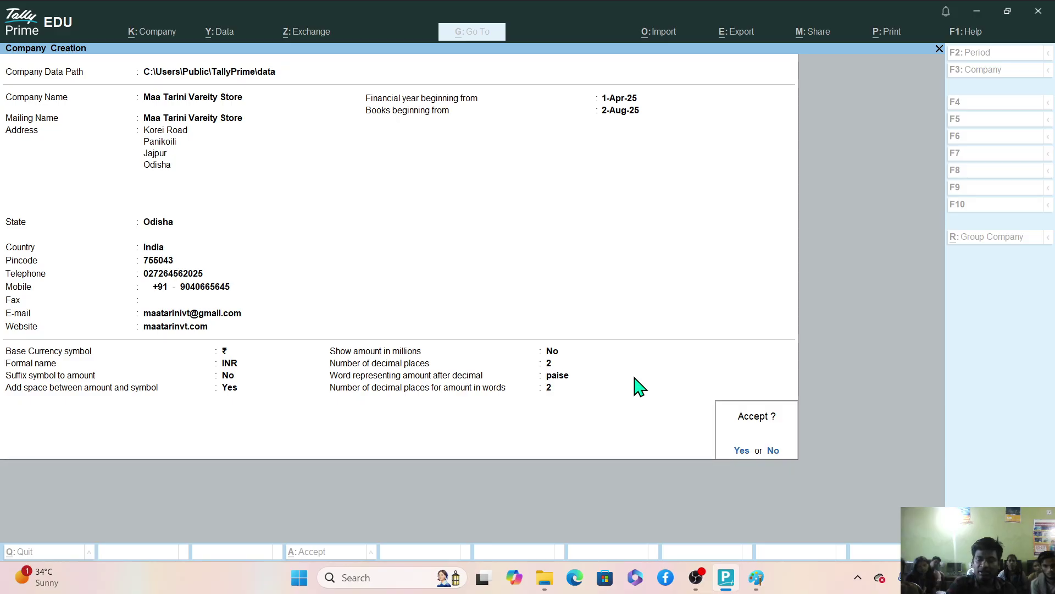
key("Return")
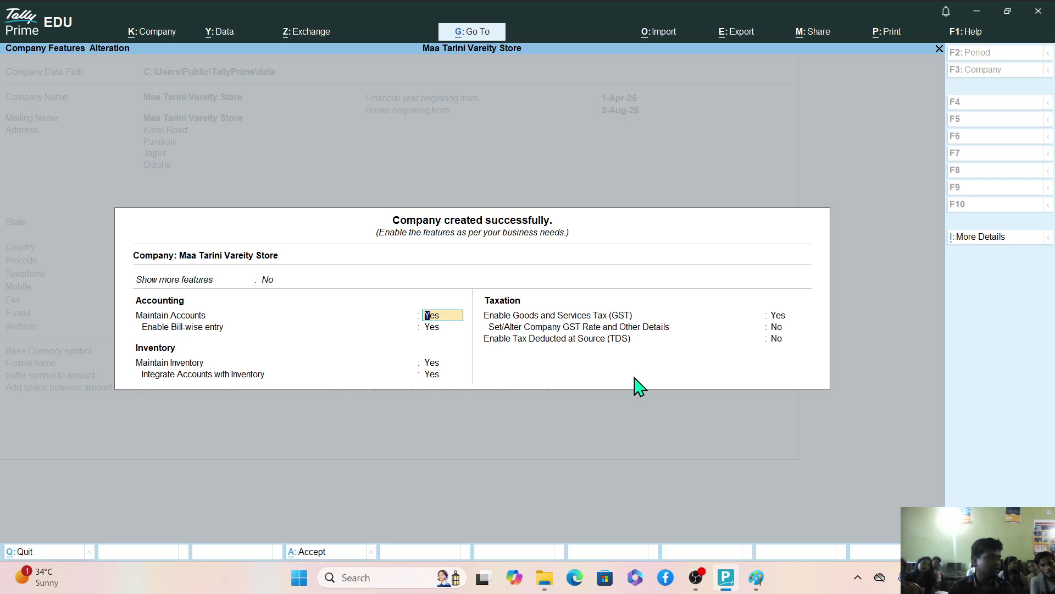
Set Show more features and Show all features to Yes, then open the K: Company menu.
left_click(267, 280)
type("y")
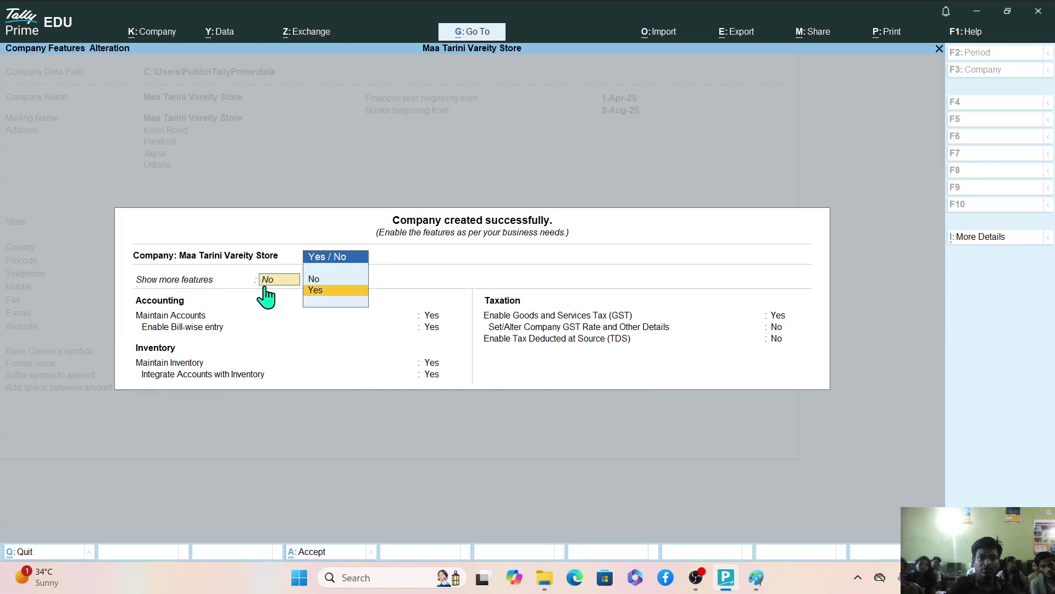
key("Return")
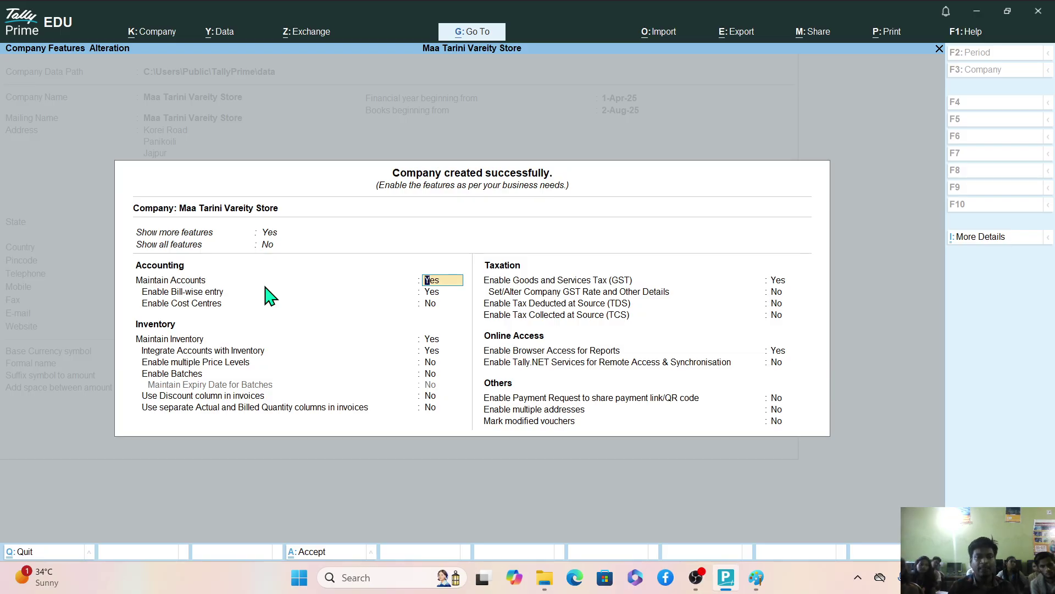
left_click(268, 245)
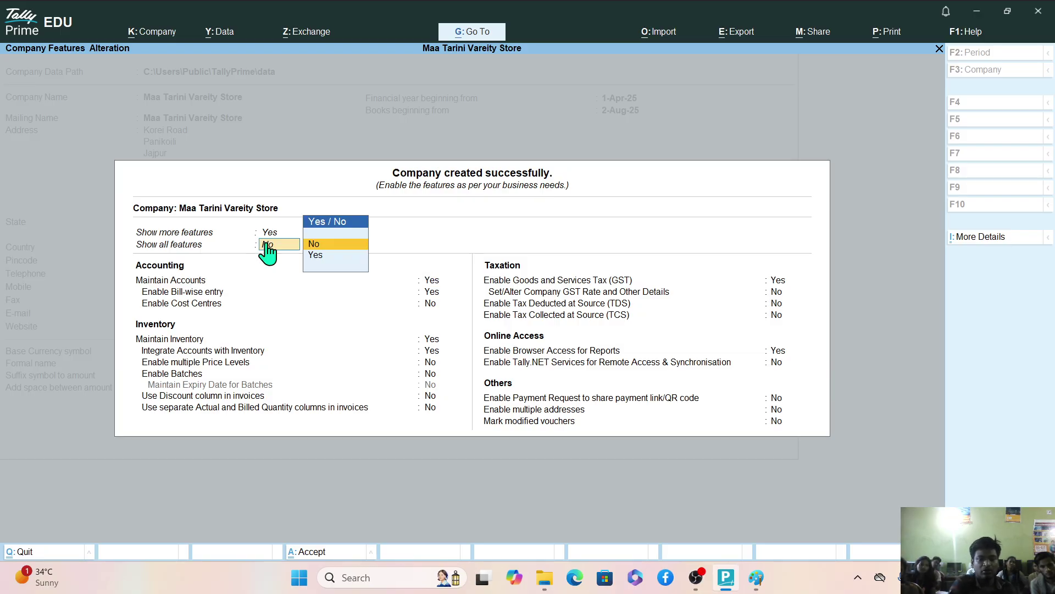
type("y")
key("Return")
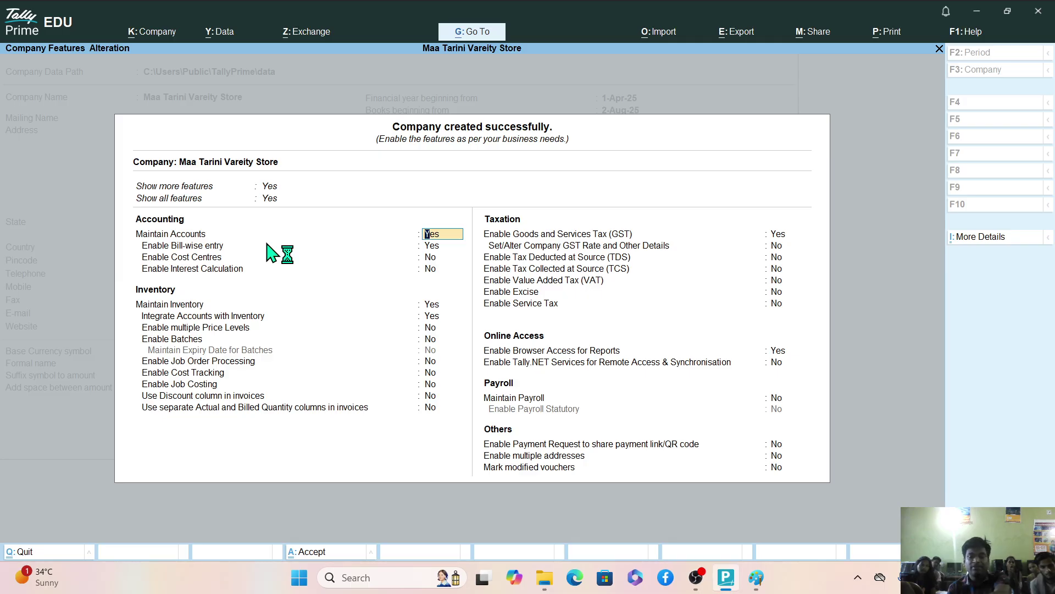
key("Return")
key("Return")
key("Return")
key("Return")
key("Return")
key("Return")
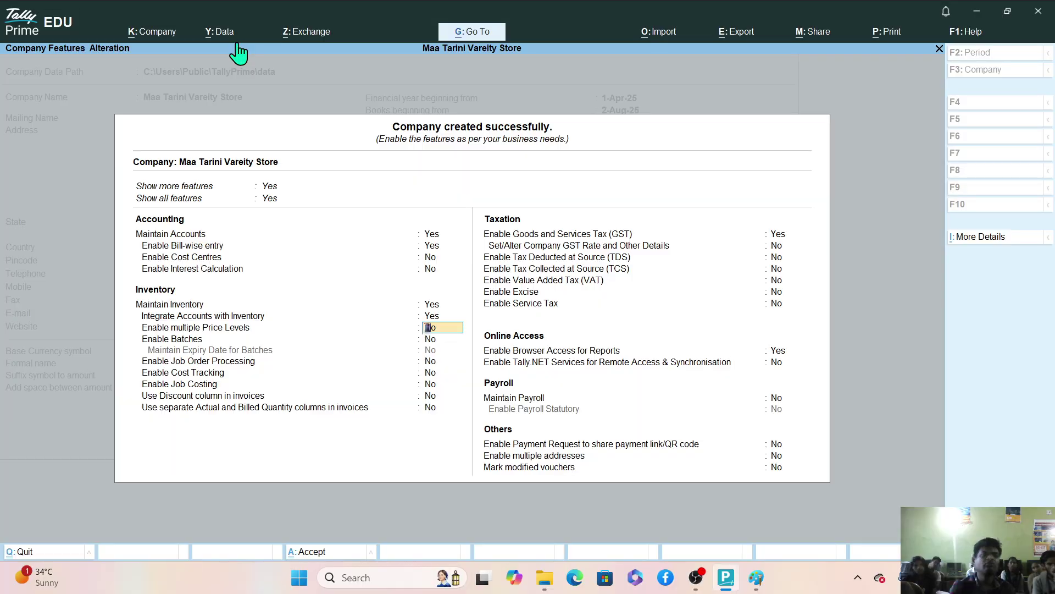
left_click(150, 32)
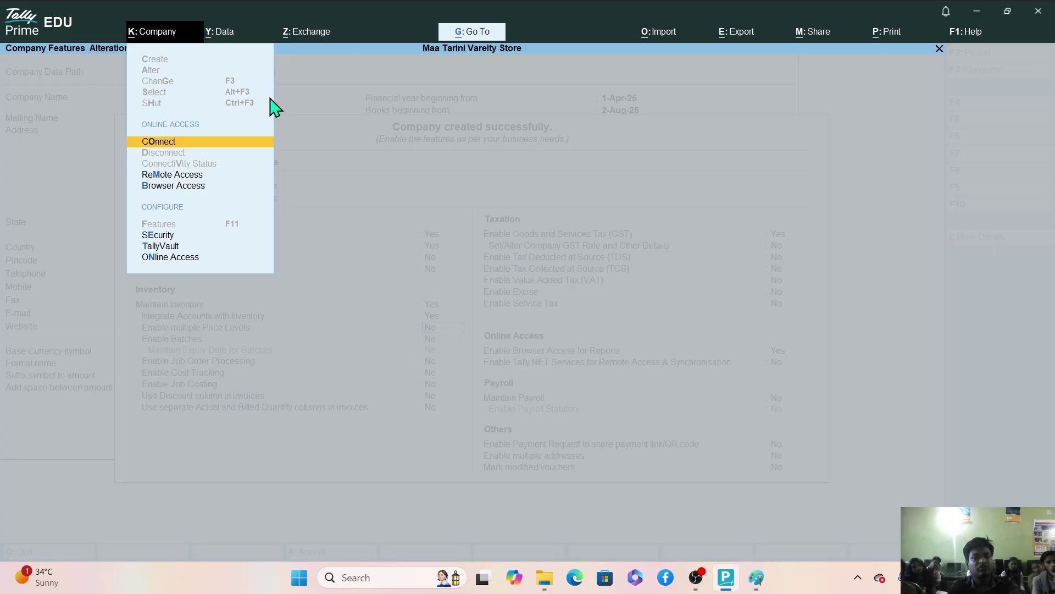
Close the Company menu and accept the Company Features screen with Ctrl+A.
key("Escape")
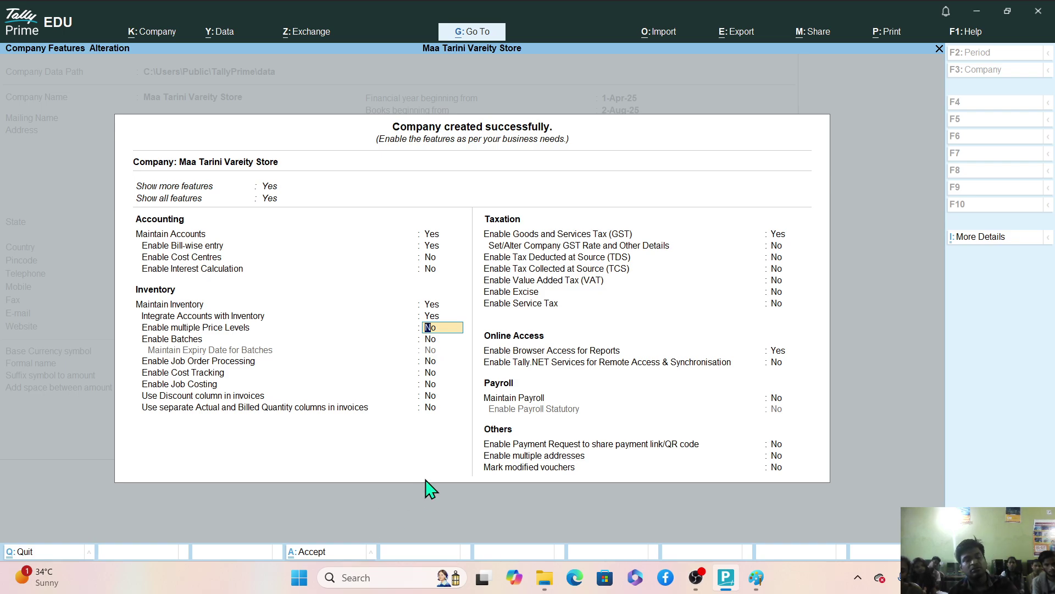
key("alt")
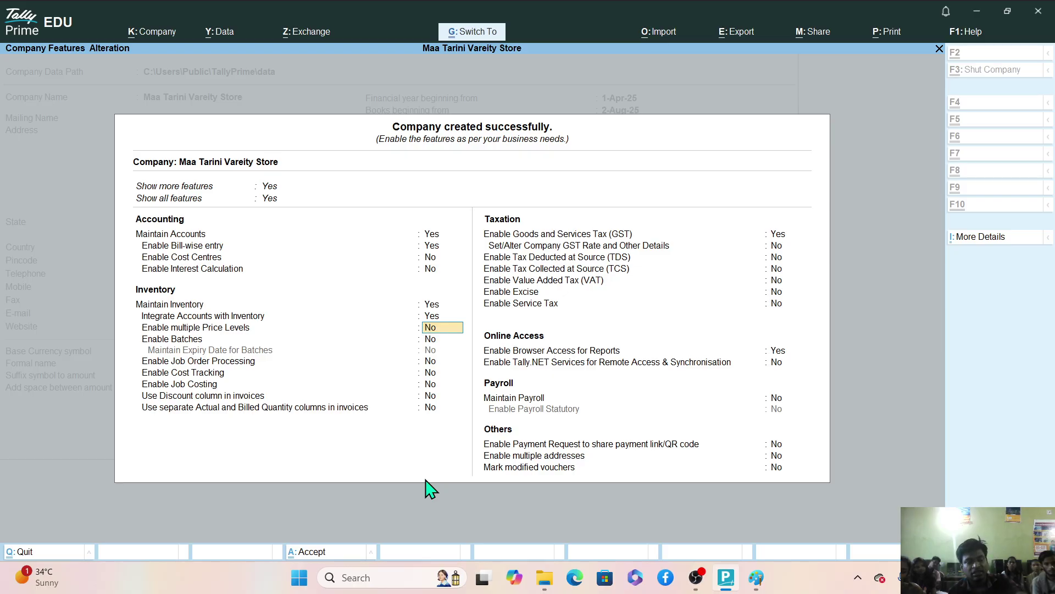
key("ctrl+a")
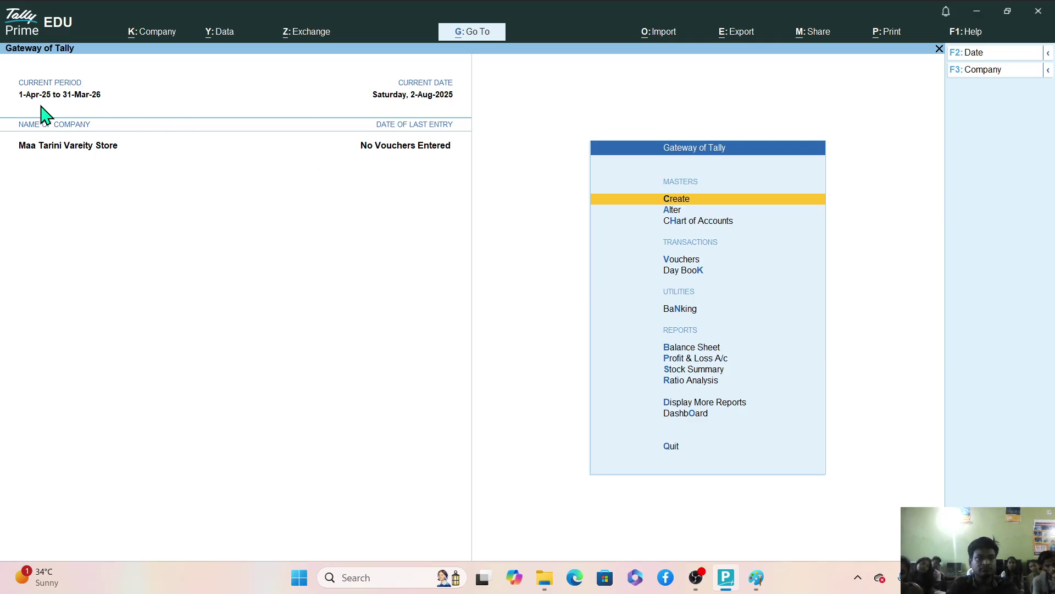
Zoom the screen to 200% with Windows Magnifier, then close the magnifier.
key("super+plus")
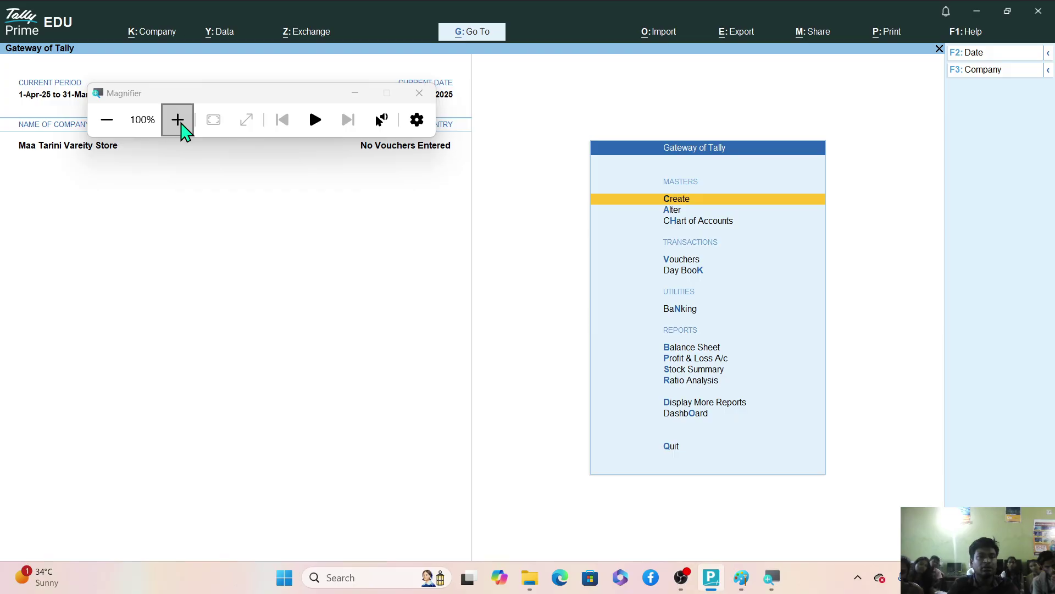
left_click(177, 119)
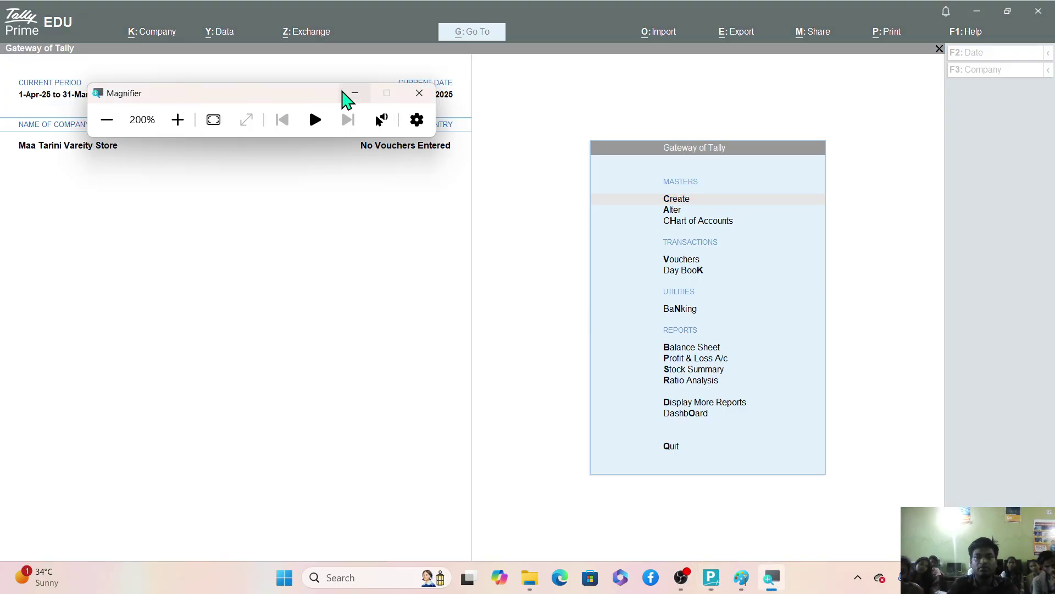
left_click(356, 94)
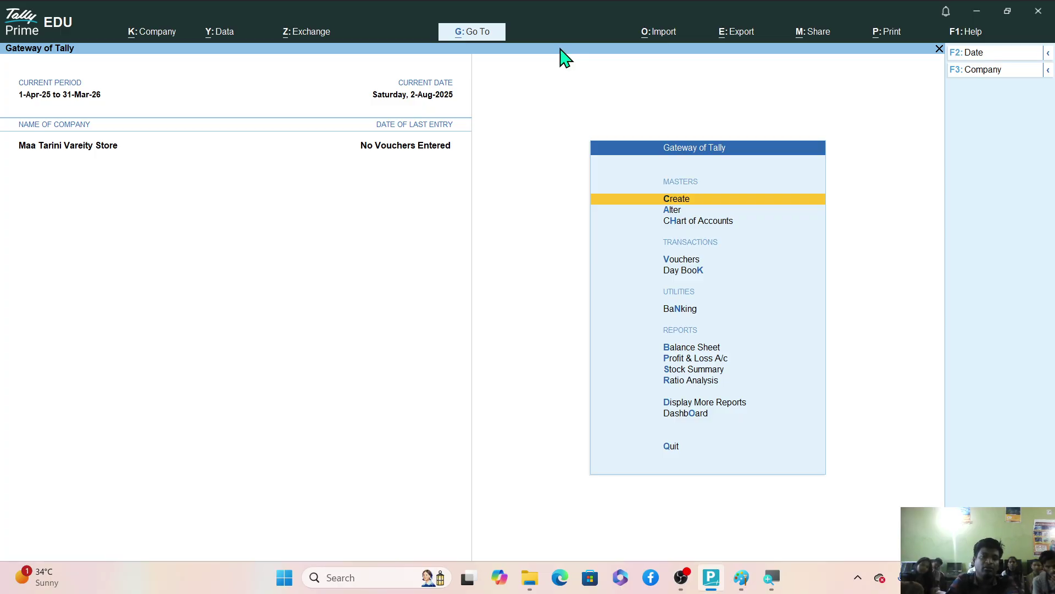
Open and close the K: Company menu, then quit TallyPrime with Esc and Yes.
left_click(163, 40)
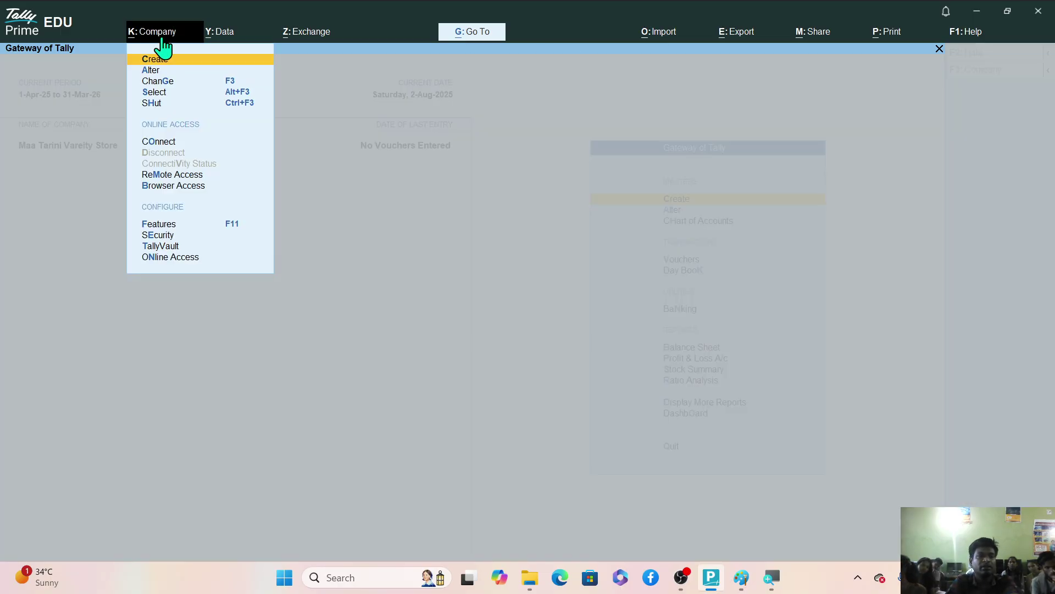
left_click(563, 235)
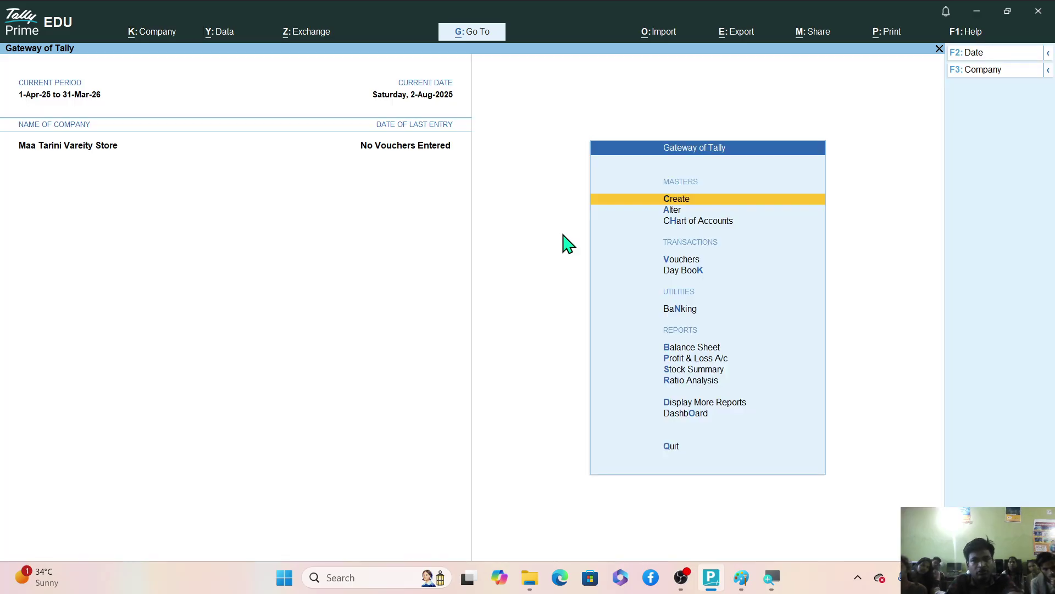
key("Escape")
key("Return")
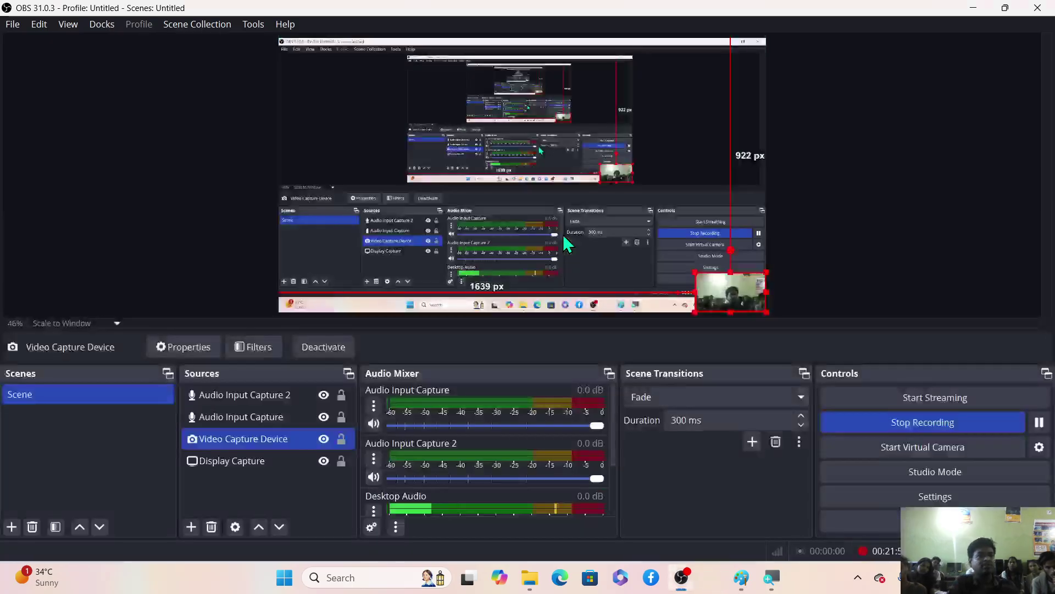
Minimize OBS and Paint, launch TallyPrime from the desktop, and continue in Educational Mode.
left_click(974, 7)
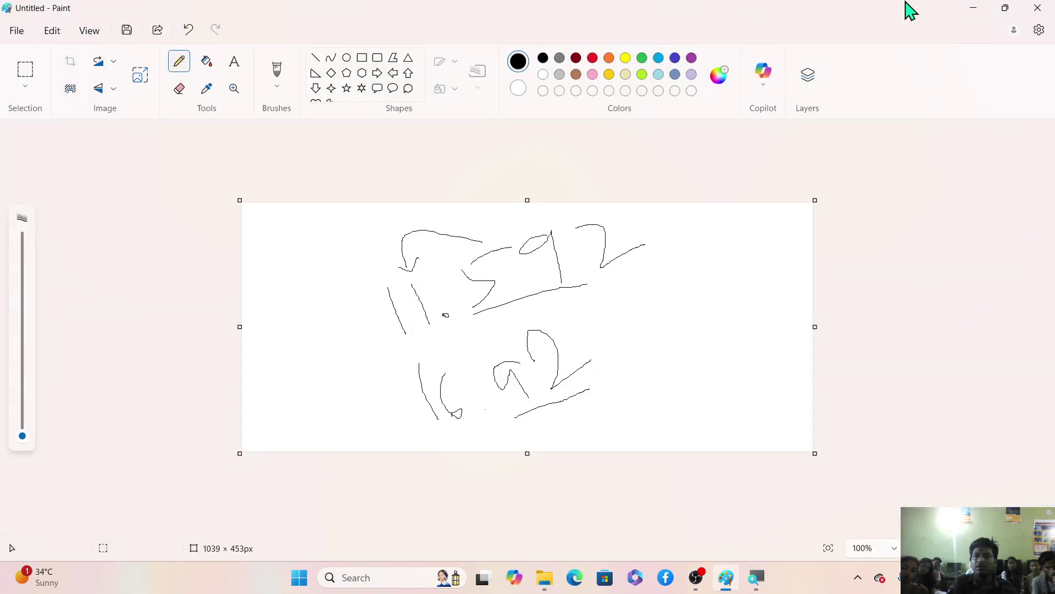
left_click(977, 8)
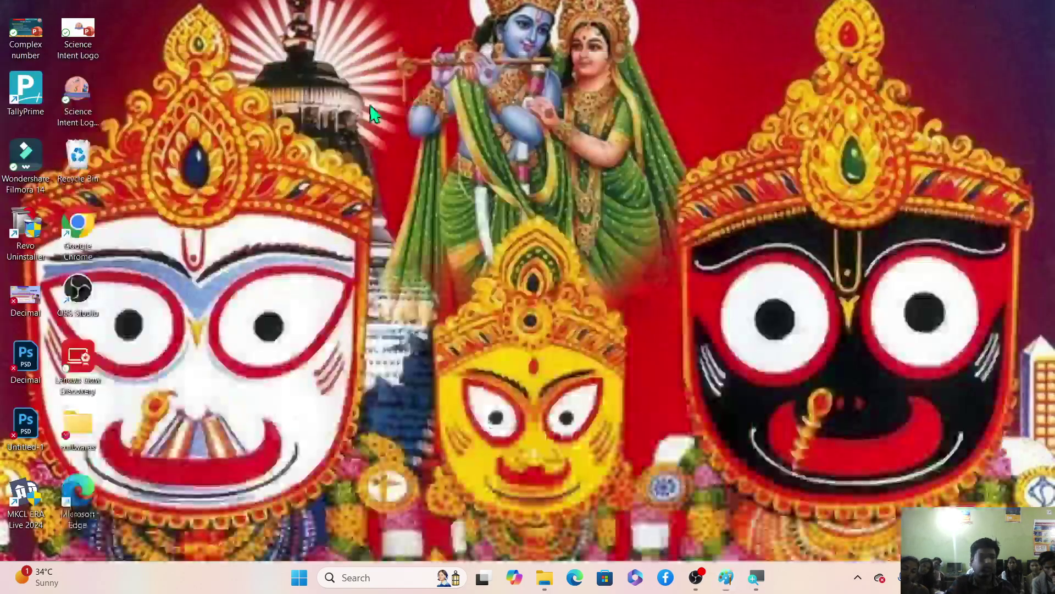
double_click(30, 92)
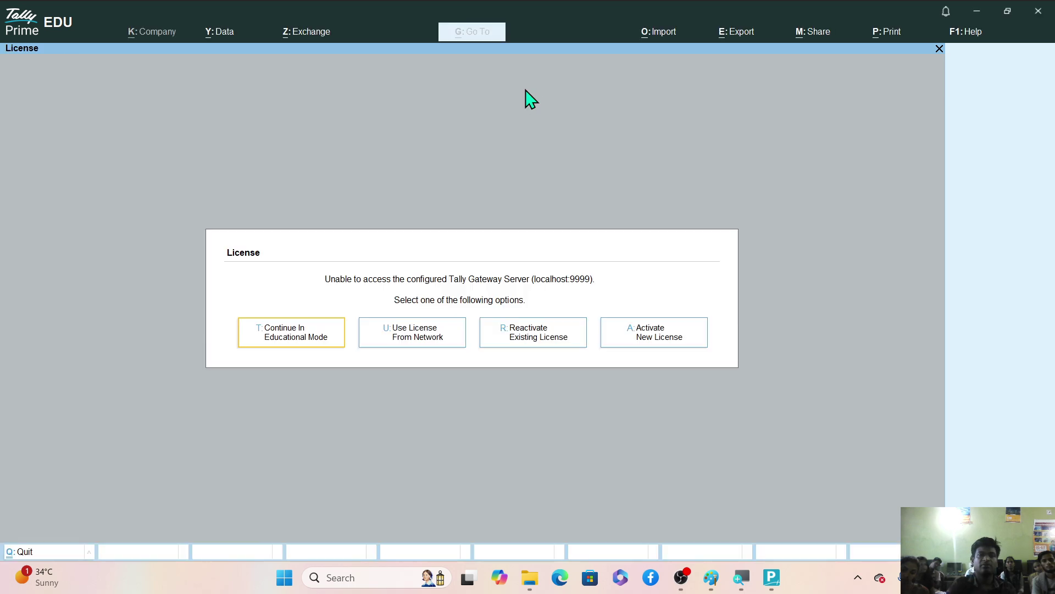
left_click(278, 335)
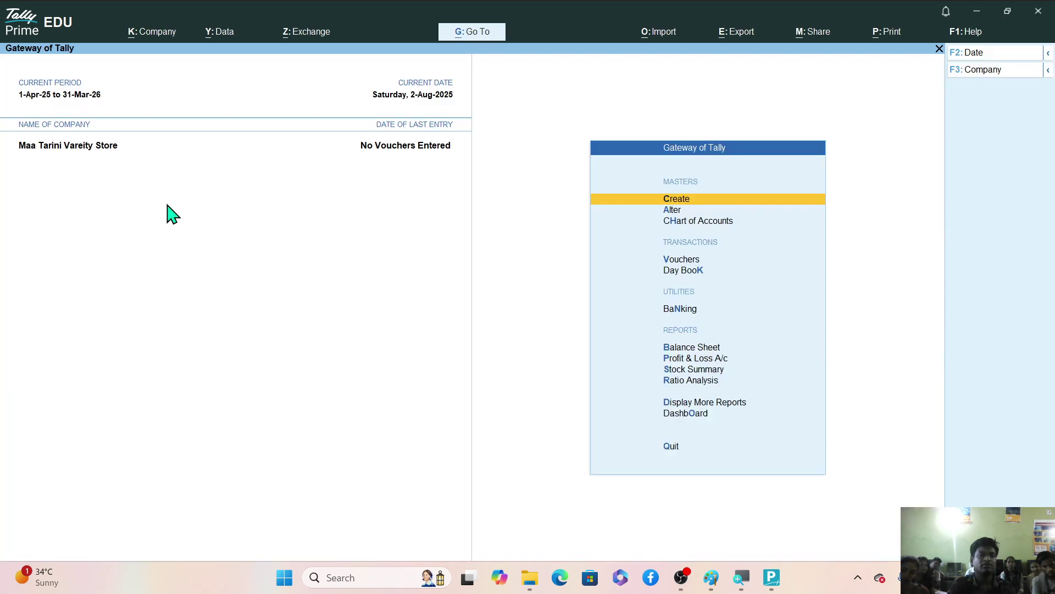
left_click(160, 34)
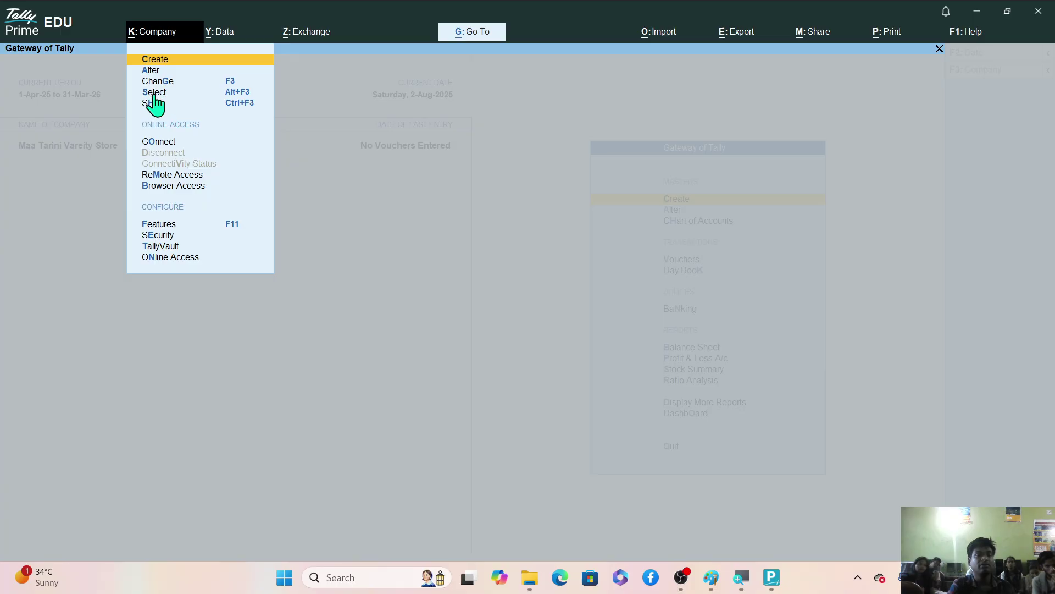
left_click(154, 94)
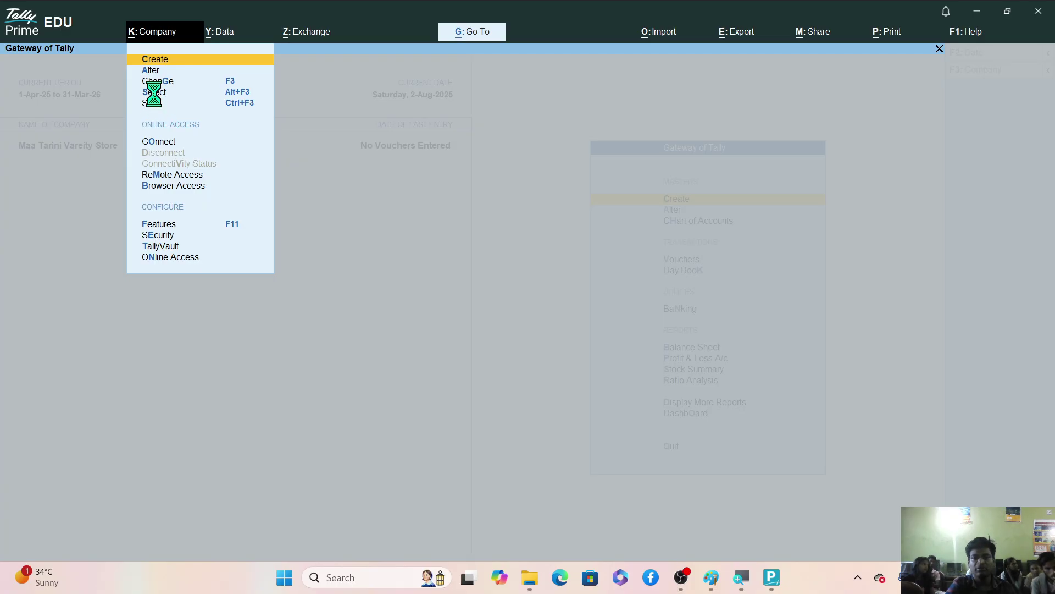
key("Up")
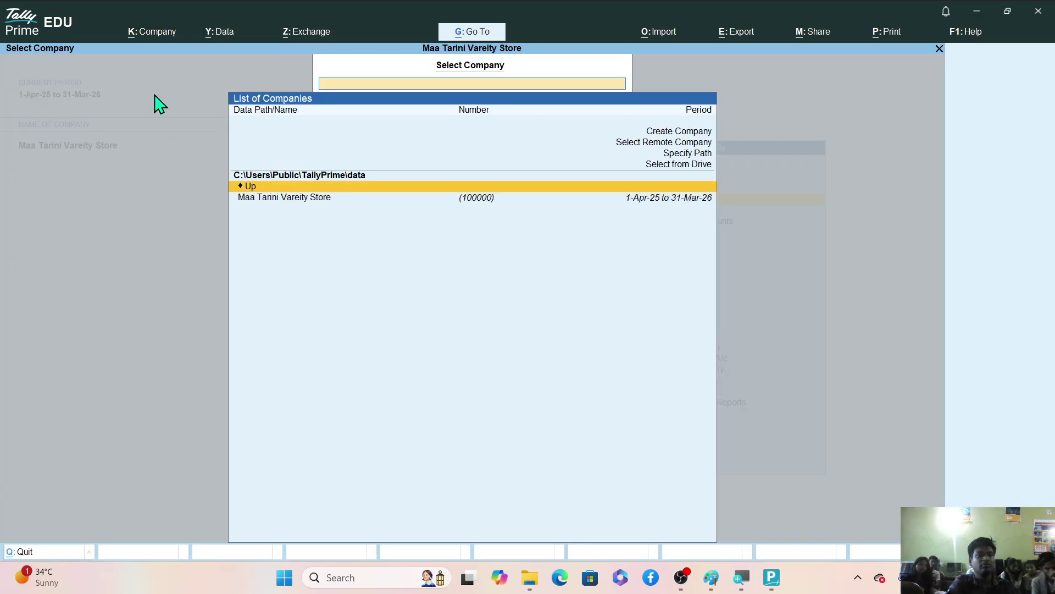
key("Down")
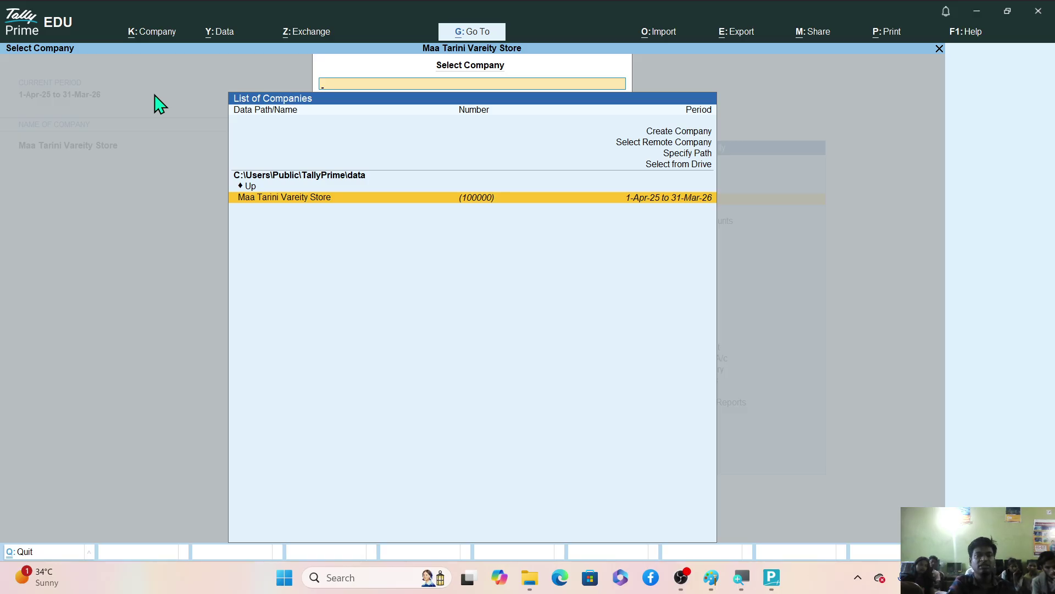
key("Return")
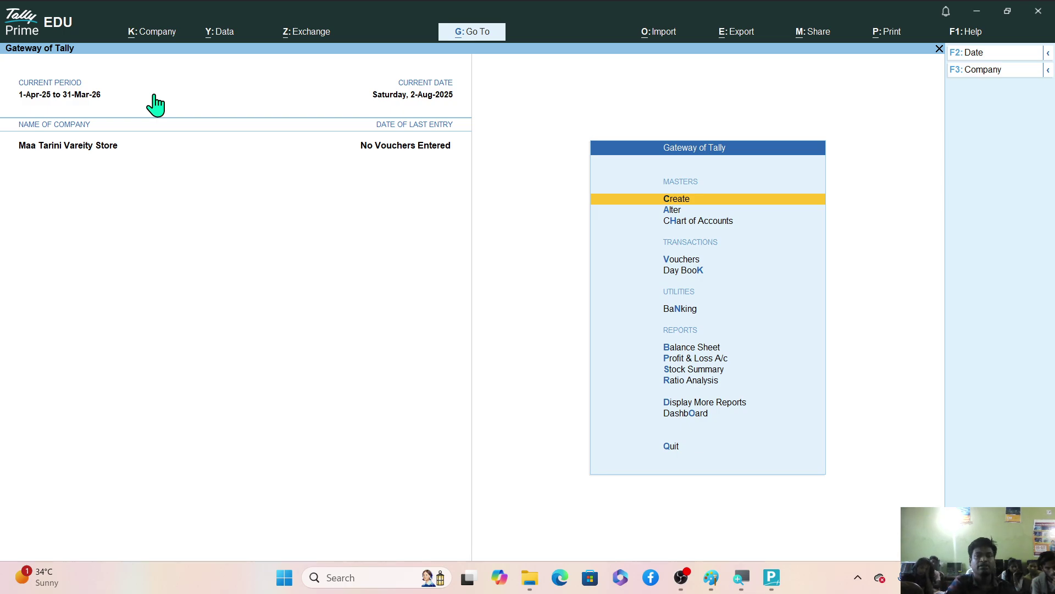
left_click(152, 39)
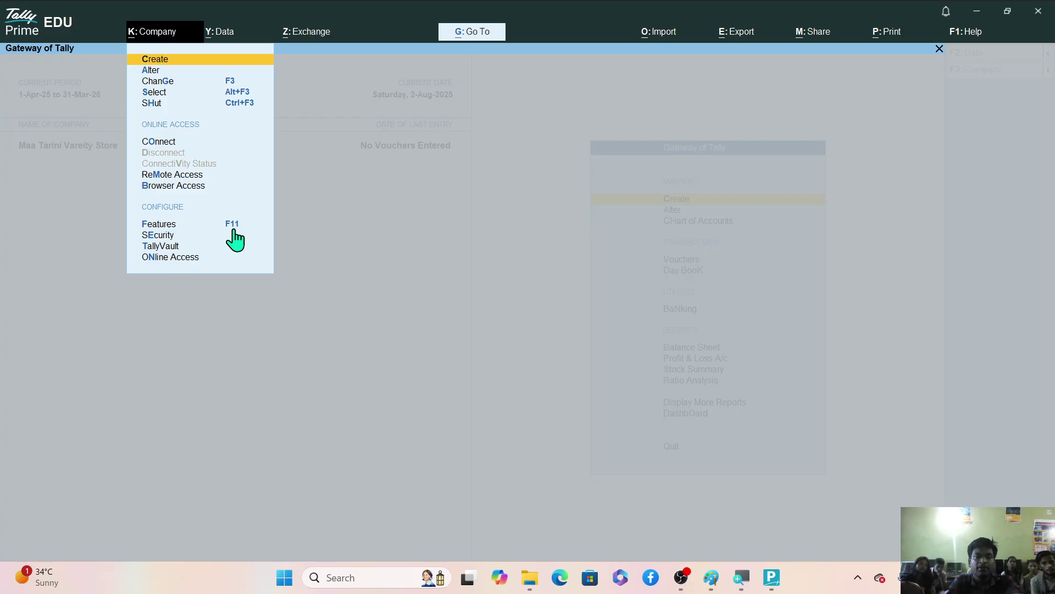
key("Escape")
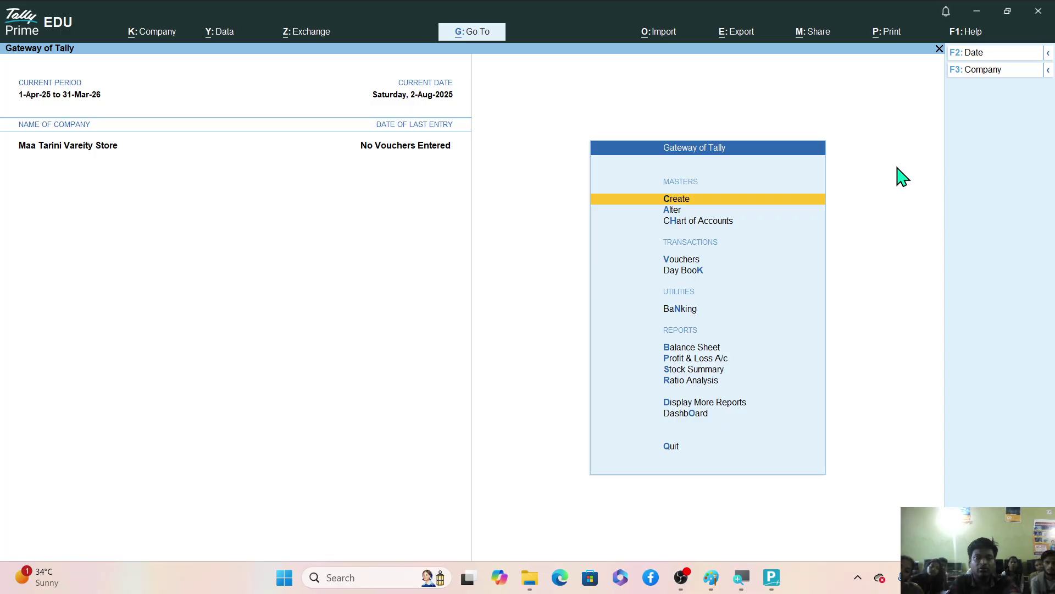
Quit TallyPrime with Esc and Yes, then enlarge the OBS webcam source to fill the scene.
key("Escape")
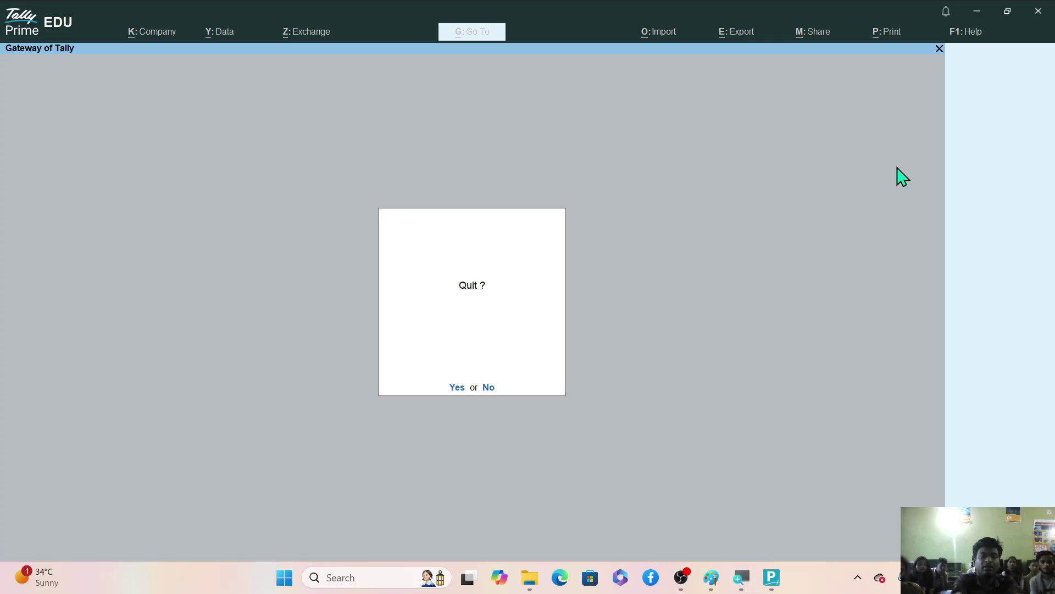
key("Return")
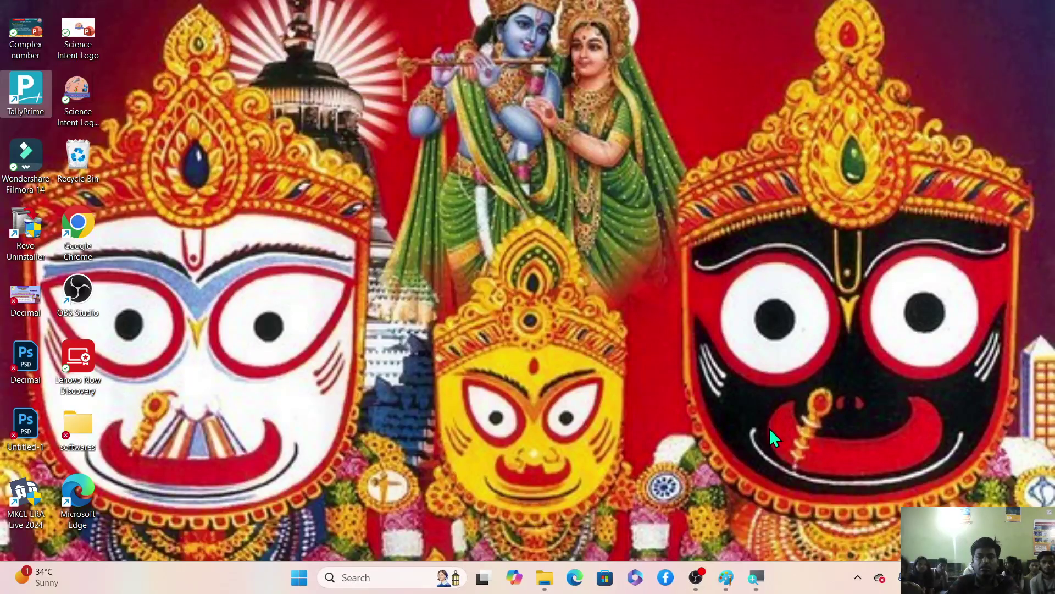
left_click(695, 577)
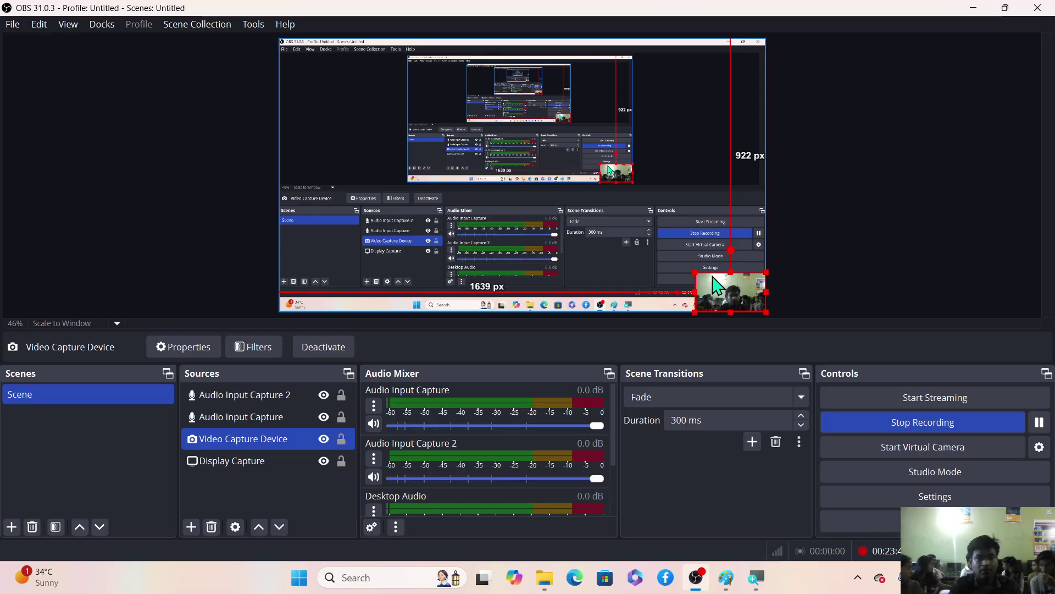
left_click_drag(694, 273, 279, 38)
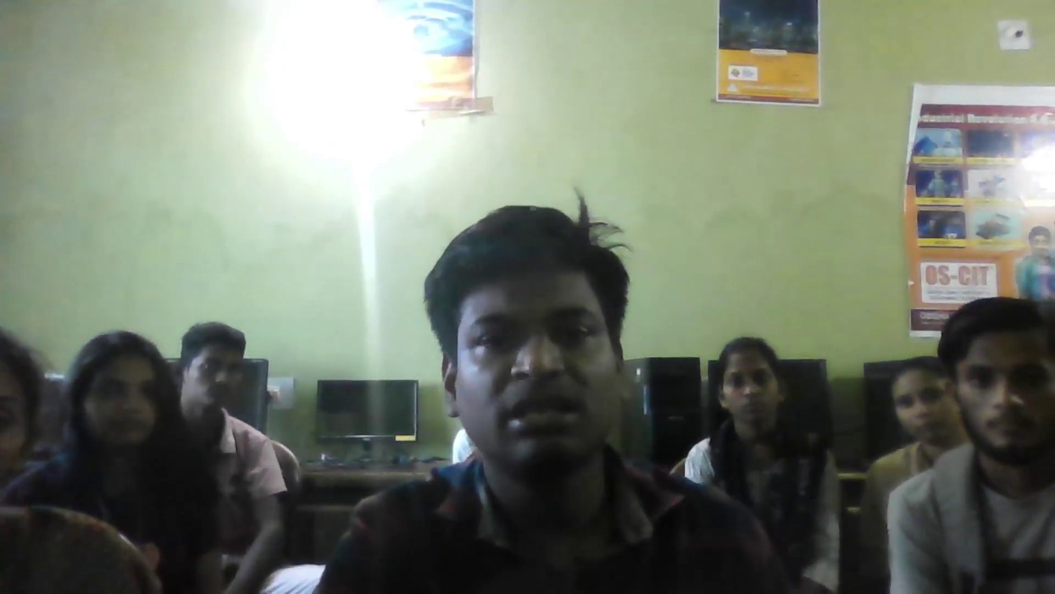